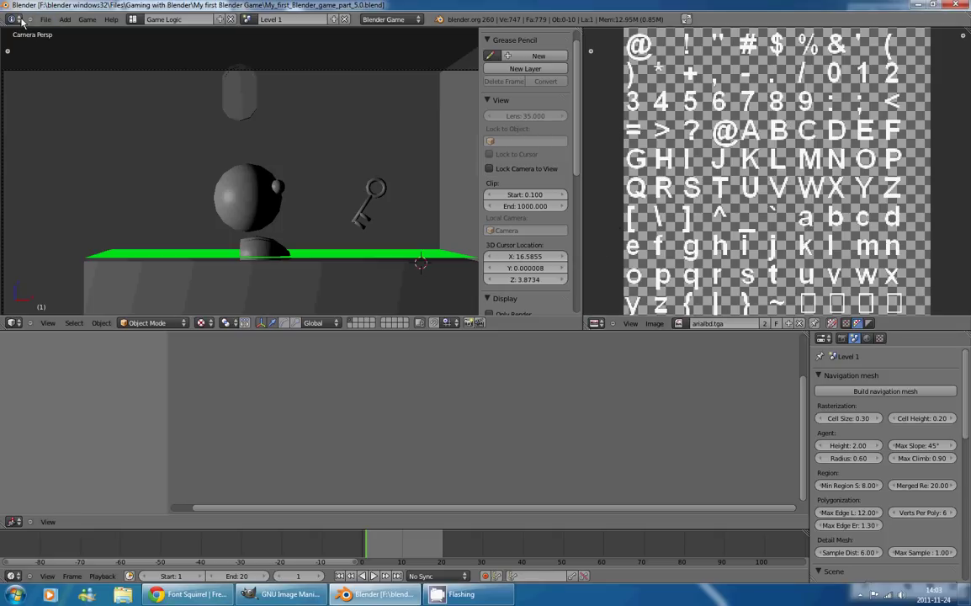
# Show Blender's splash screen, then bring GIMP forward and maximize its image window
pyautogui.click(104, 20)
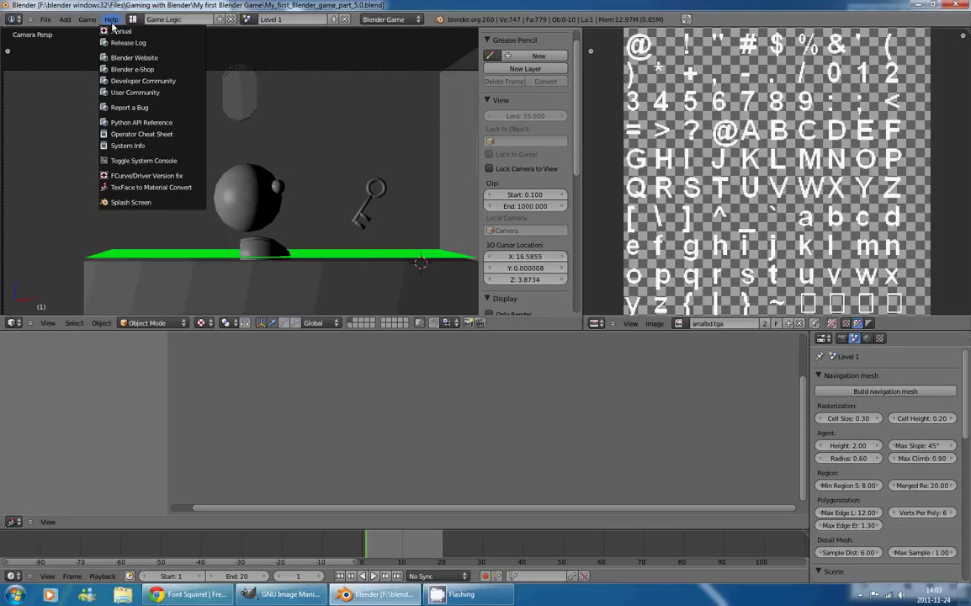
pyautogui.click(143, 203)
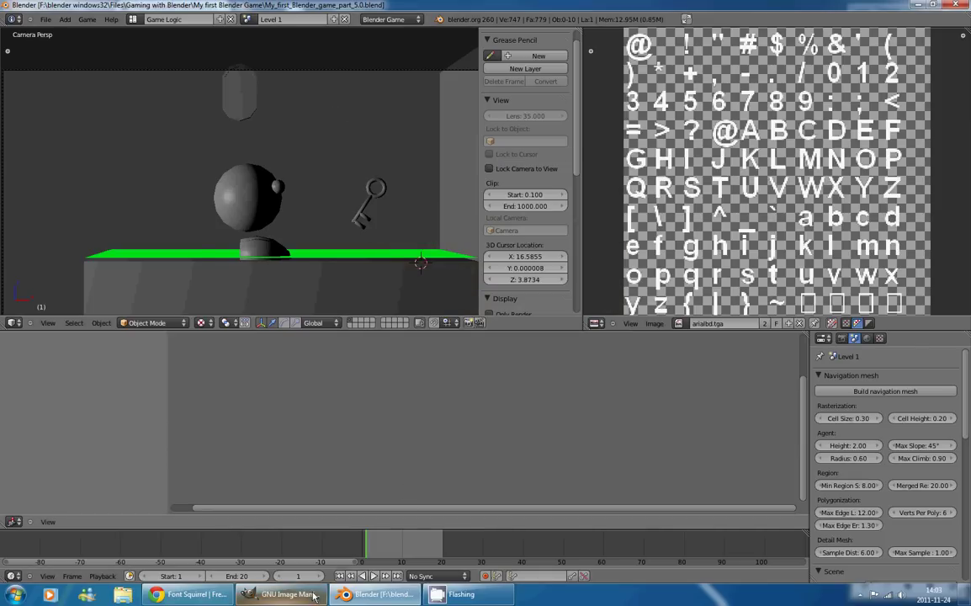
pyautogui.click(286, 594)
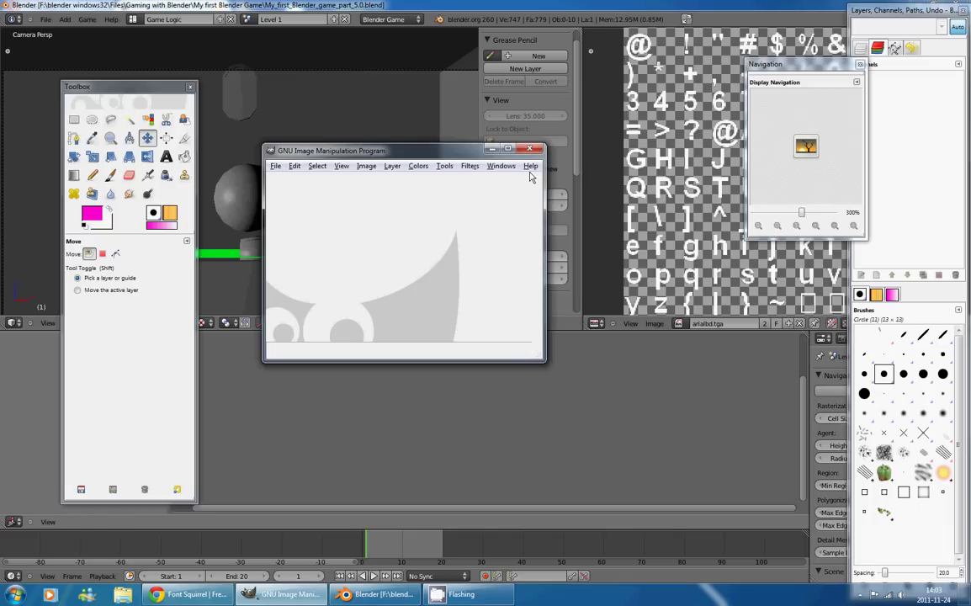
pyautogui.click(506, 149)
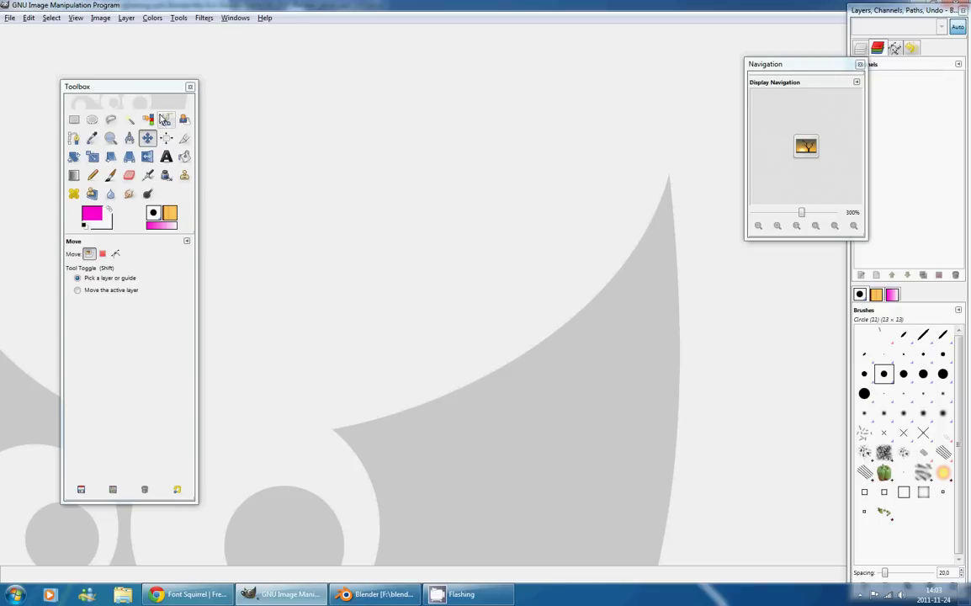
# Move the Toolbox and Navigation panels aside to the screen edges
pyautogui.moveTo(154, 90); pyautogui.dragTo(95, 82)
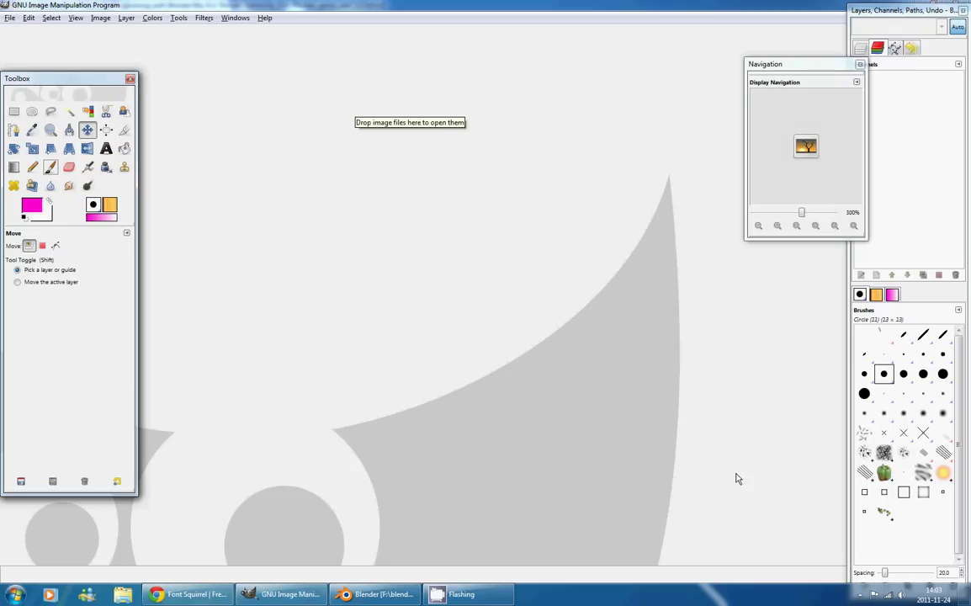
pyautogui.click(791, 74)
pyautogui.moveTo(791, 74); pyautogui.dragTo(831, 84)
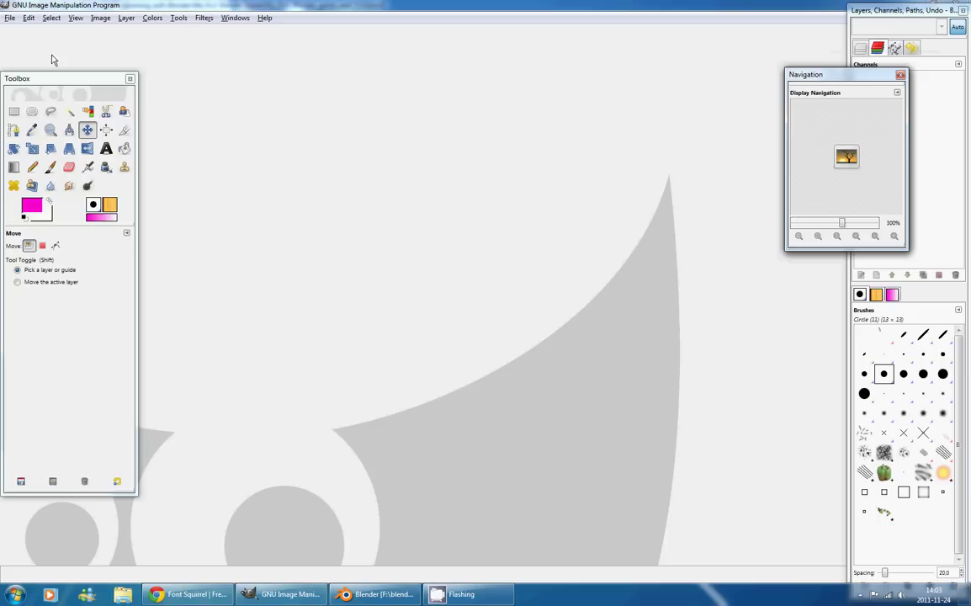
# Open arialbd.tga from File > Open Recent and zoom in to 400%
pyautogui.click(10, 18)
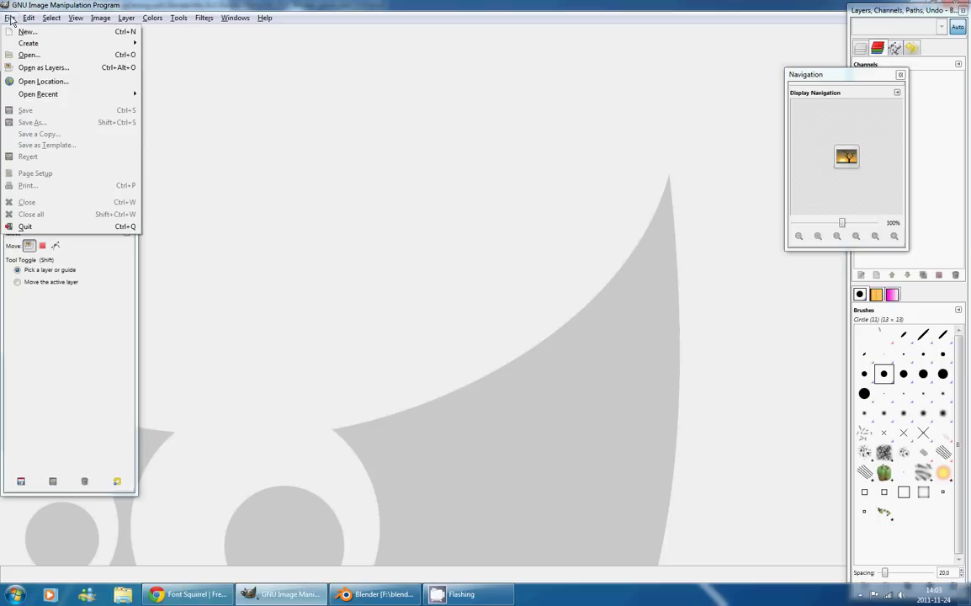
pyautogui.moveTo(63, 94)
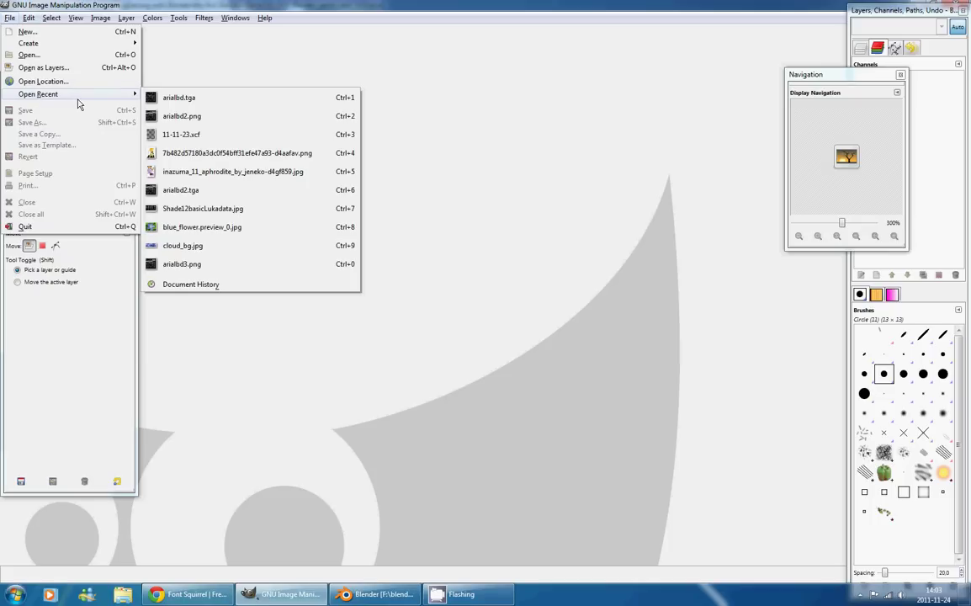
pyautogui.click(210, 104)
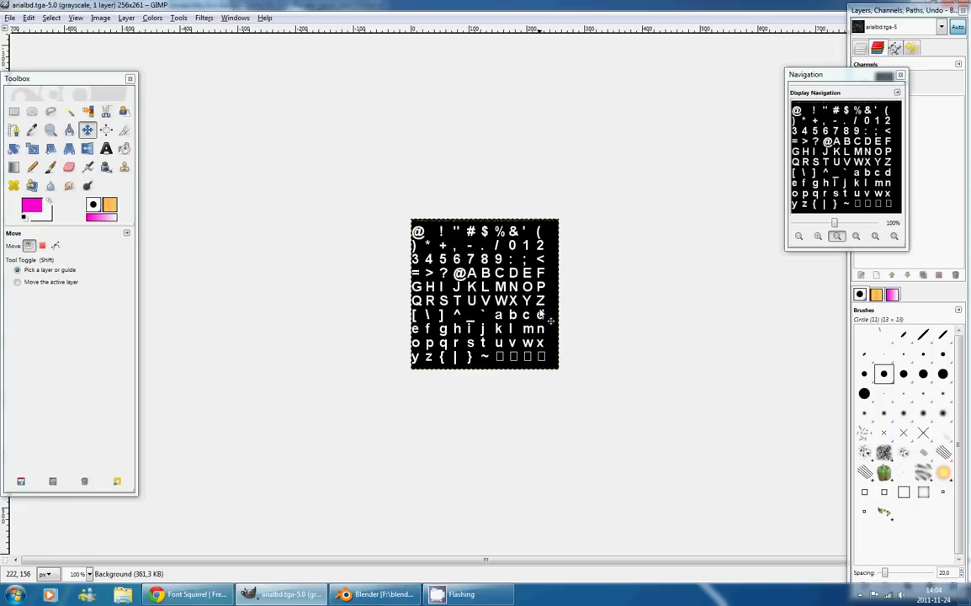
pyautogui.scroll(4, 538, 294)
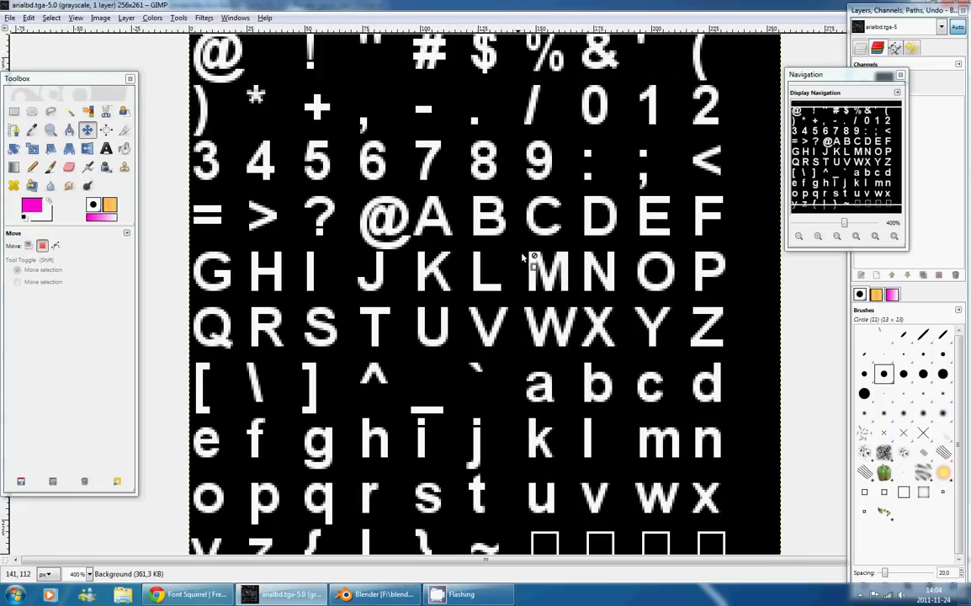
pyautogui.scroll(5, 212, 198)
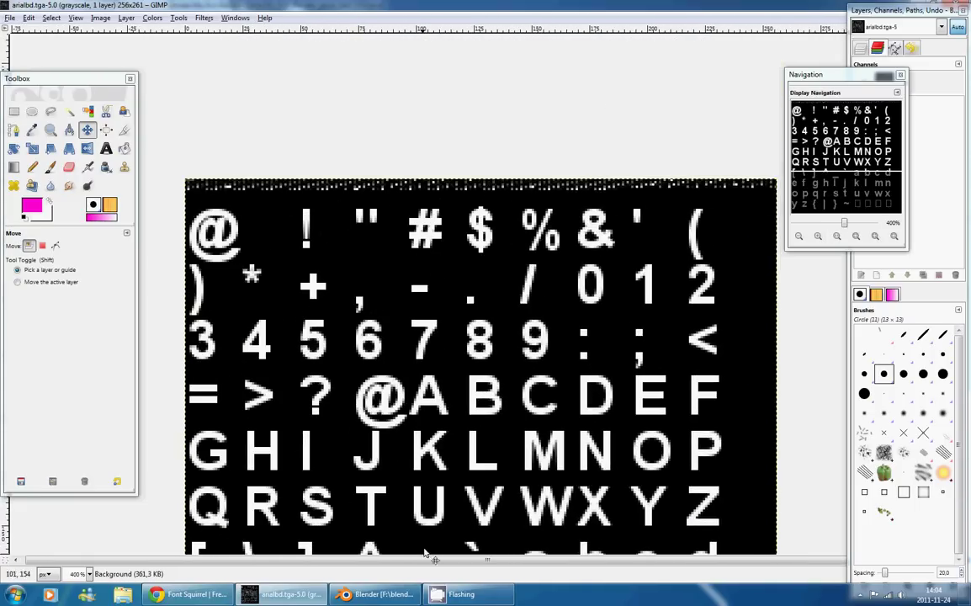
# Compare the GIMP texture with Blender's arialbd.tga texture, panning across its glyphs
pyautogui.click(378, 594)
pyautogui.scroll(-1, 677, 244)
pyautogui.scroll(3, 686, 202)
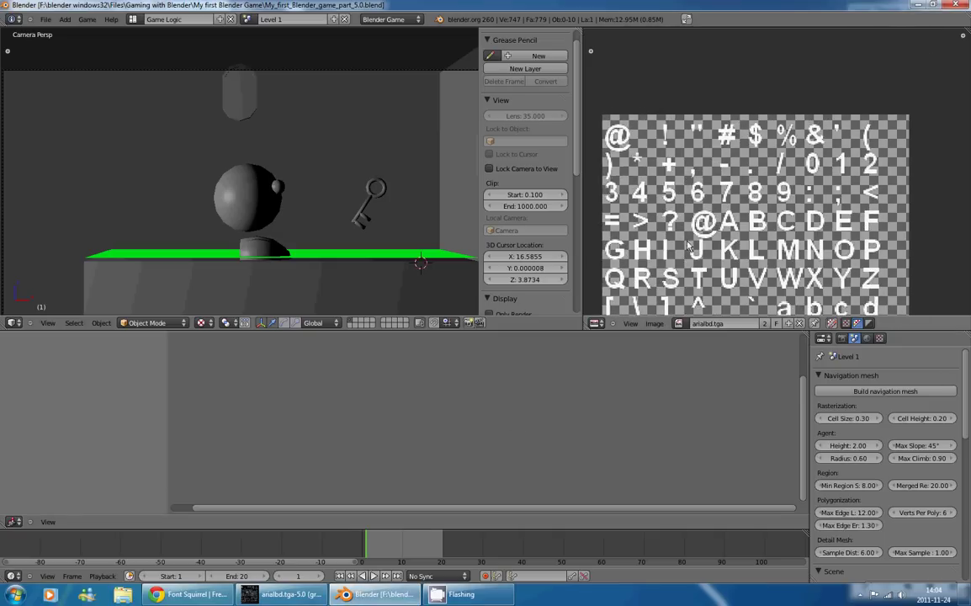
pyautogui.moveTo(740, 184); pyautogui.dragTo(828, 209)
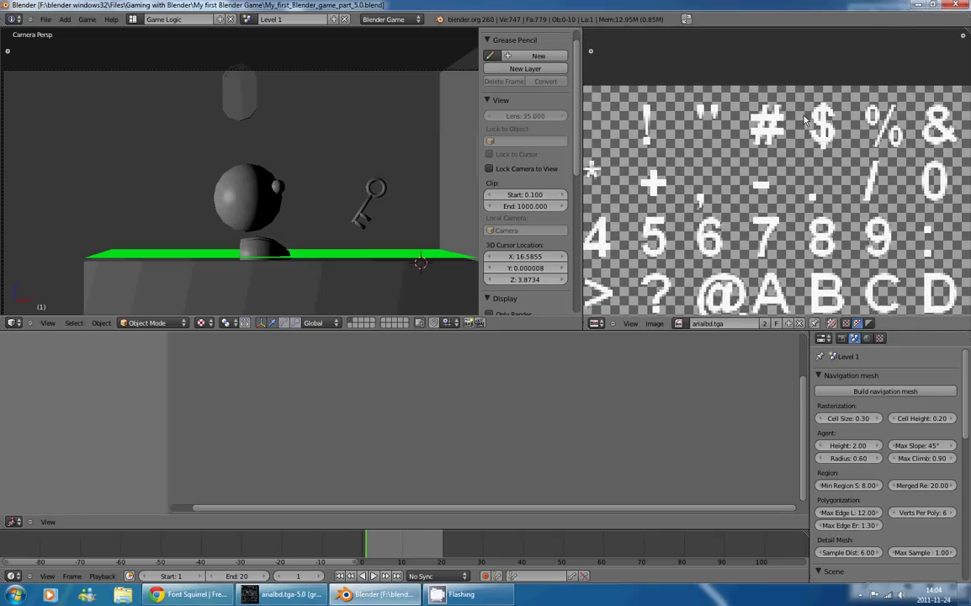
pyautogui.click(284, 594)
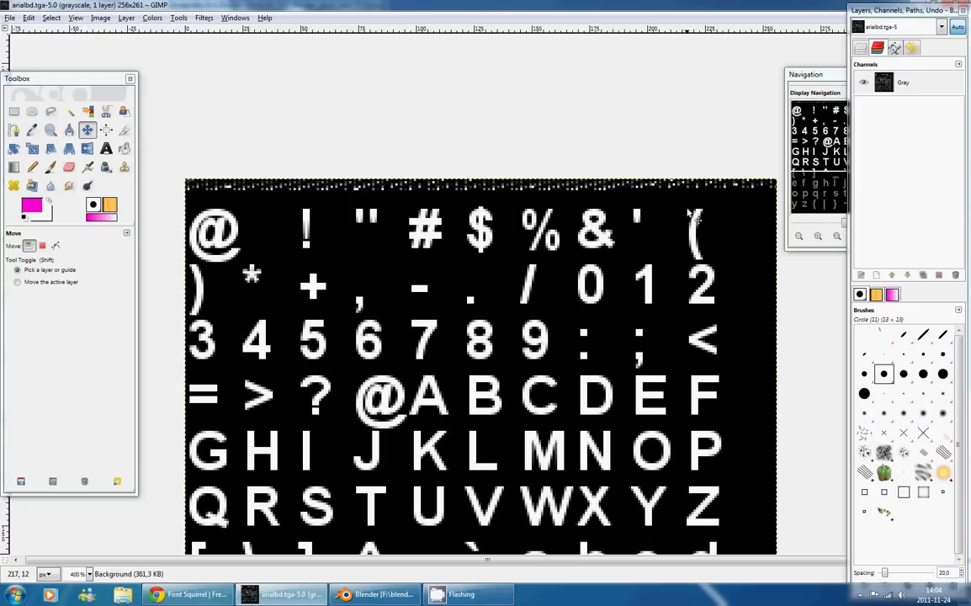
pyautogui.click(377, 594)
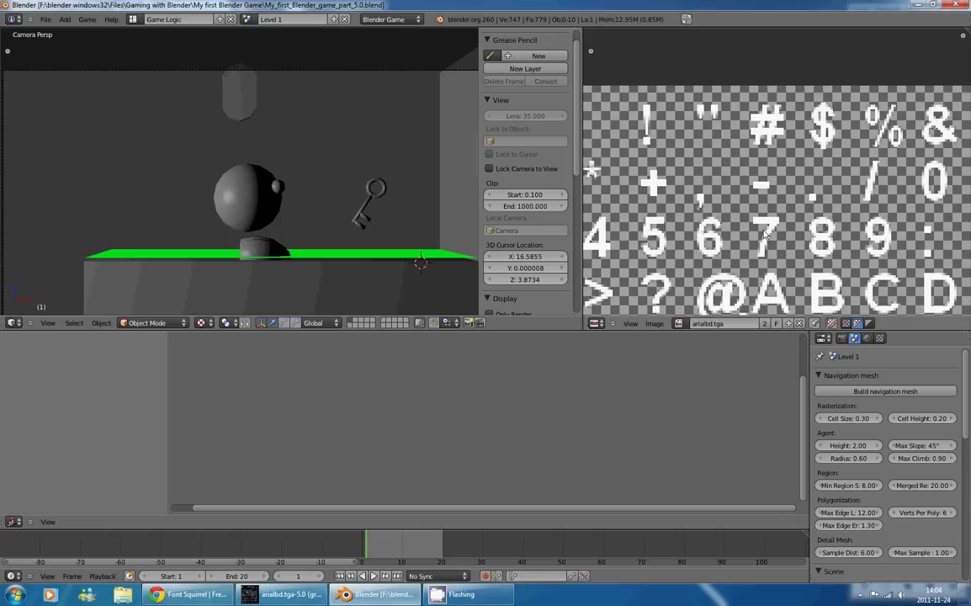
pyautogui.scroll(-3, 743, 261)
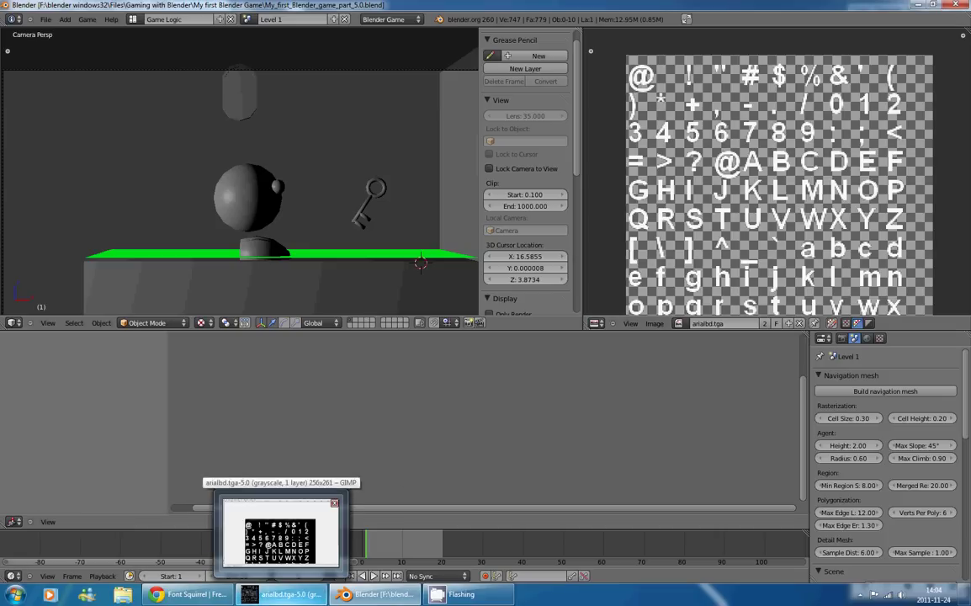
# Return to GIMP and shift the arialbd.tga texture up to inspect its top glyph rows
pyautogui.click(282, 594)
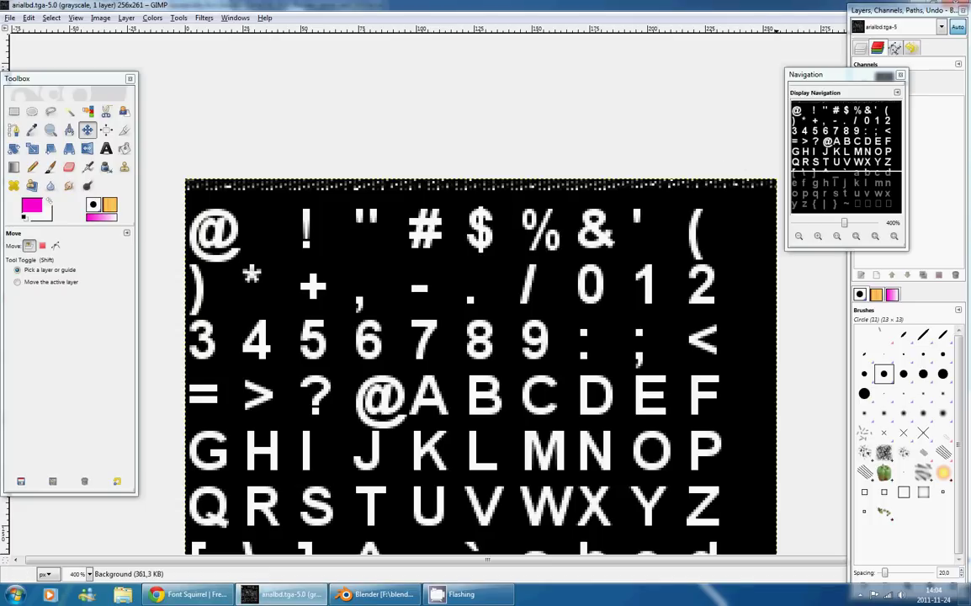
pyautogui.moveTo(474, 326); pyautogui.dragTo(459, 271)
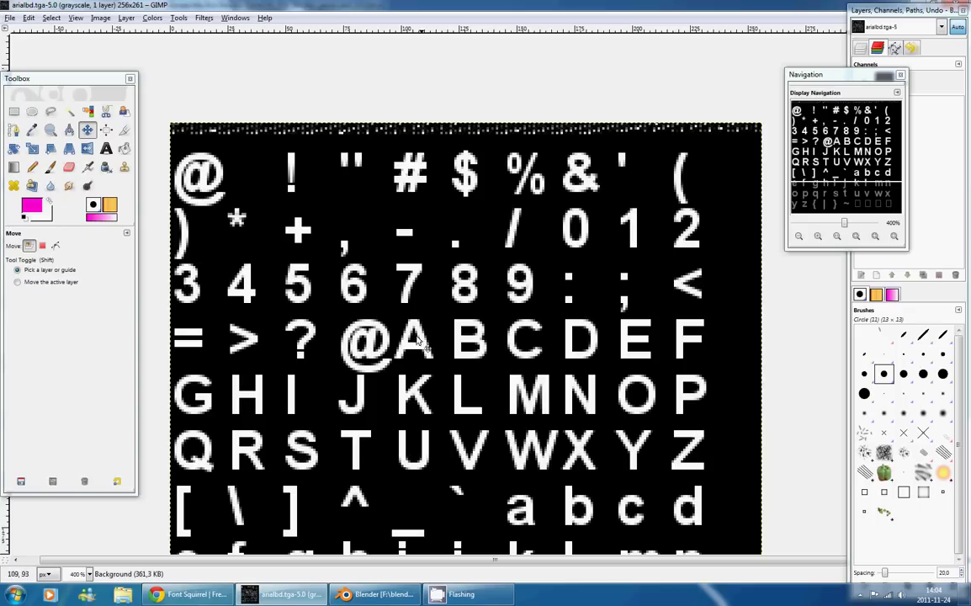
pyautogui.moveTo(360, 326); pyautogui.dragTo(355, 268)
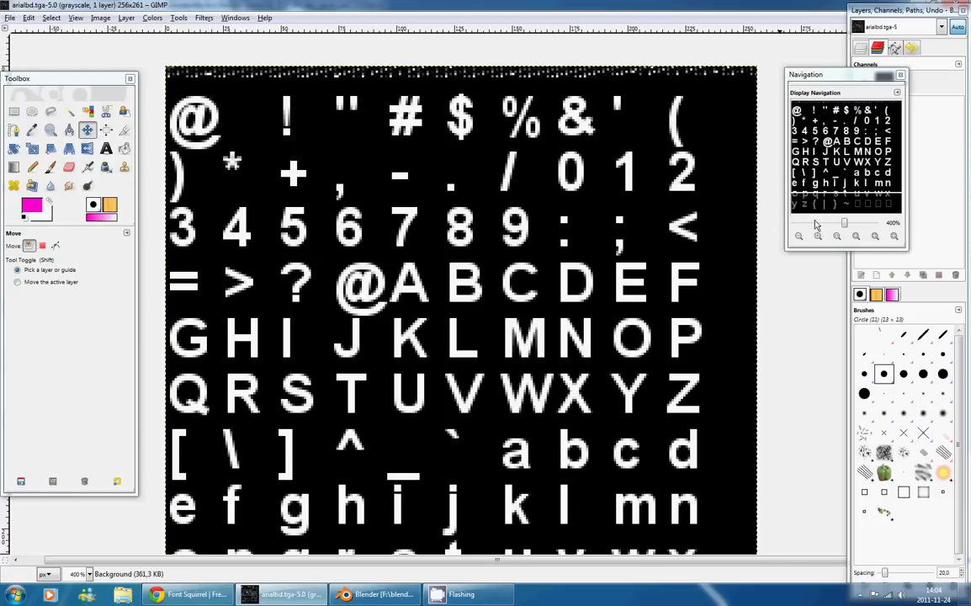
# Crop a 256x256 area at position 0,5 from the bottom-left corner, trimming the dotted top strip
pyautogui.press('-')
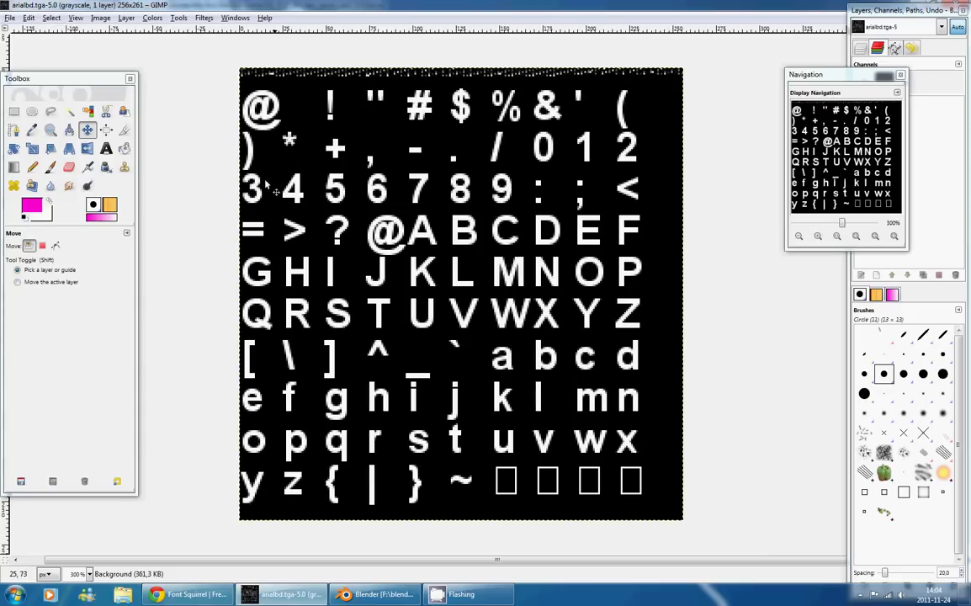
pyautogui.click(126, 131)
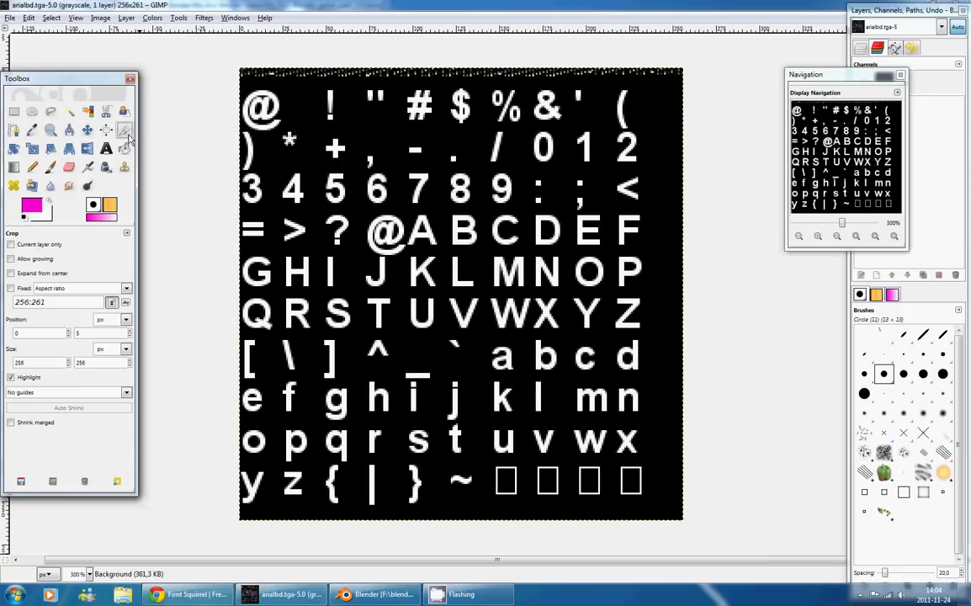
pyautogui.click(231, 533)
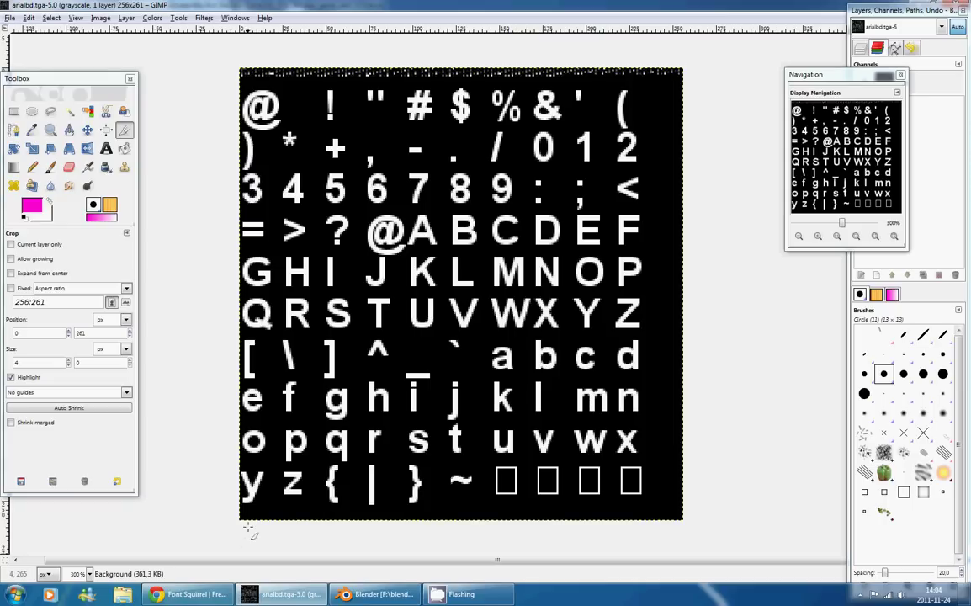
pyautogui.moveTo(244, 529); pyautogui.dragTo(121, 538)
pyautogui.moveTo(239, 519); pyautogui.dragTo(756, 76)
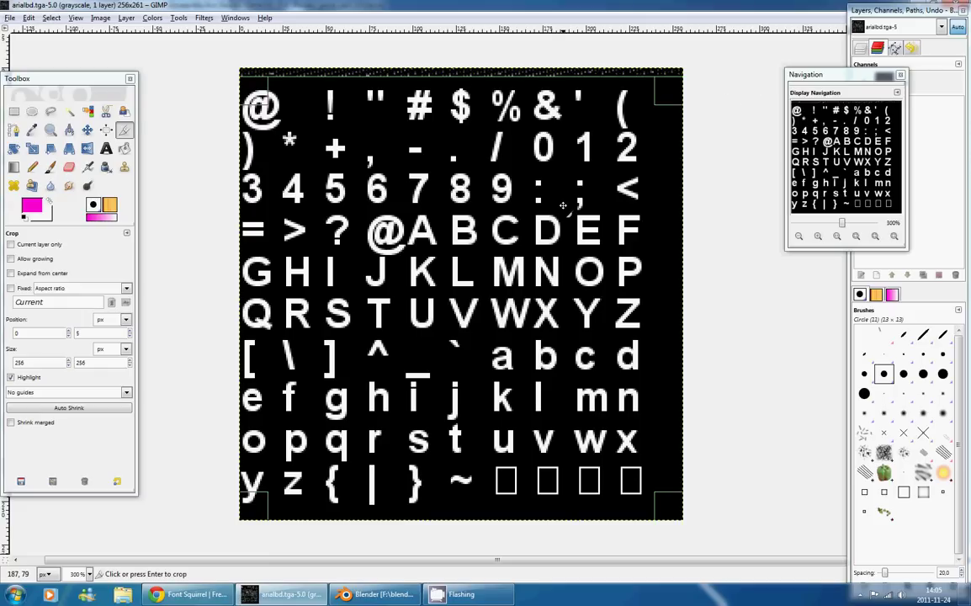
pyautogui.click(563, 204)
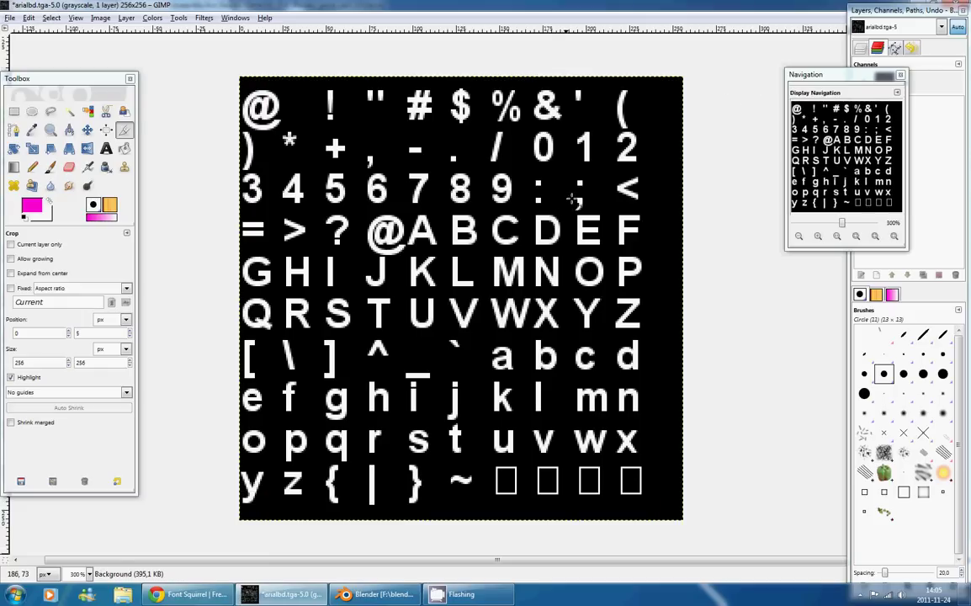
pyautogui.scroll(2, 698, 239)
pyautogui.scroll(-1, 709, 246)
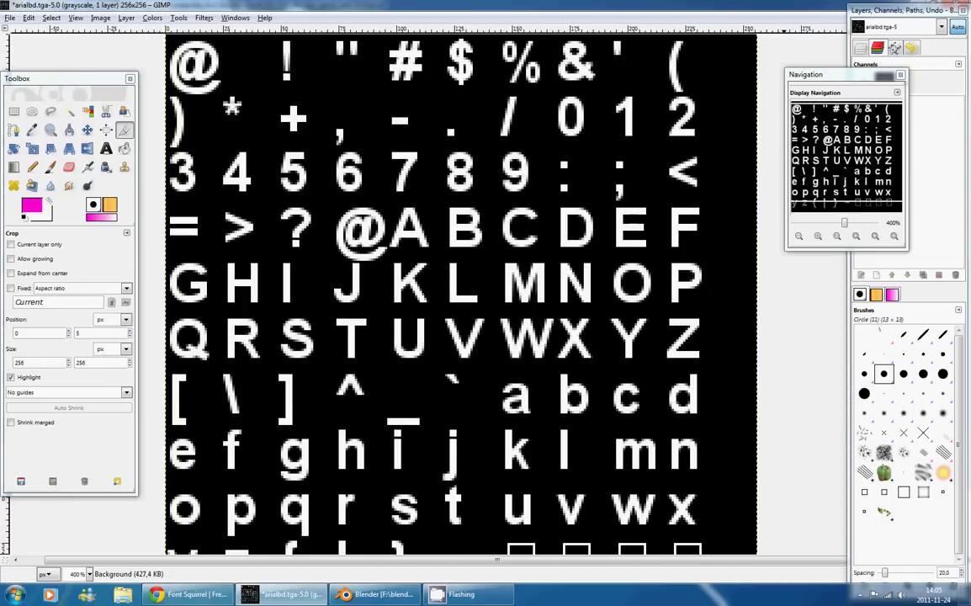
pyautogui.moveTo(856, 145); pyautogui.dragTo(852, 132)
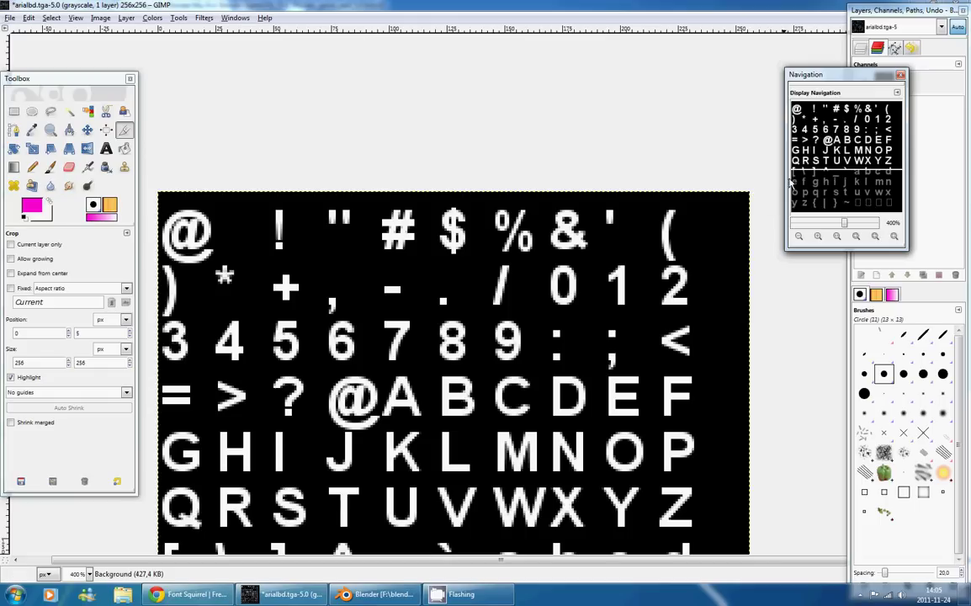
pyautogui.scroll(-2, 426, 210)
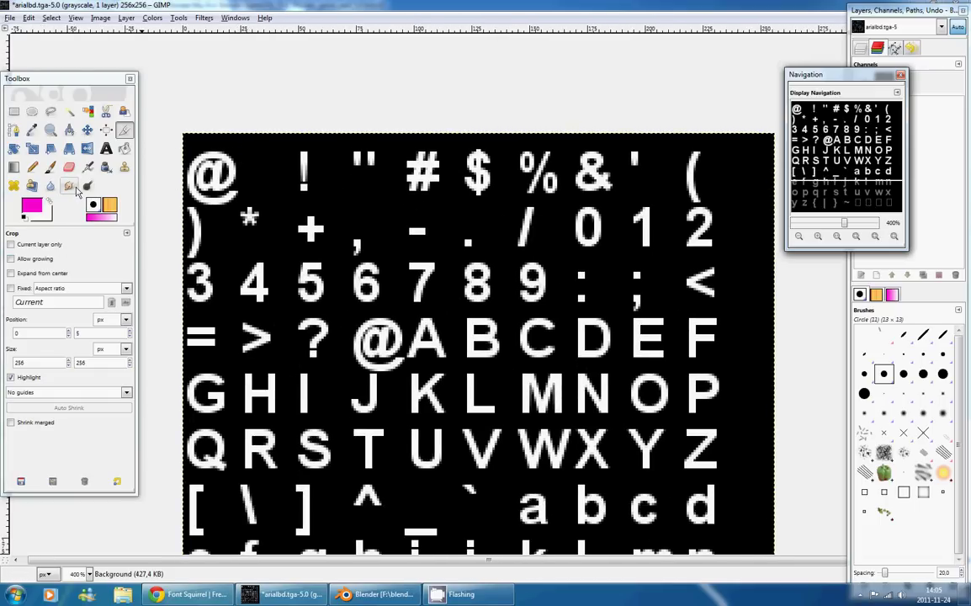
# Undo a grey paintbrush test stroke and uncover the Channels panel showing the Gray channel
pyautogui.scroll(-2, 462, 113)
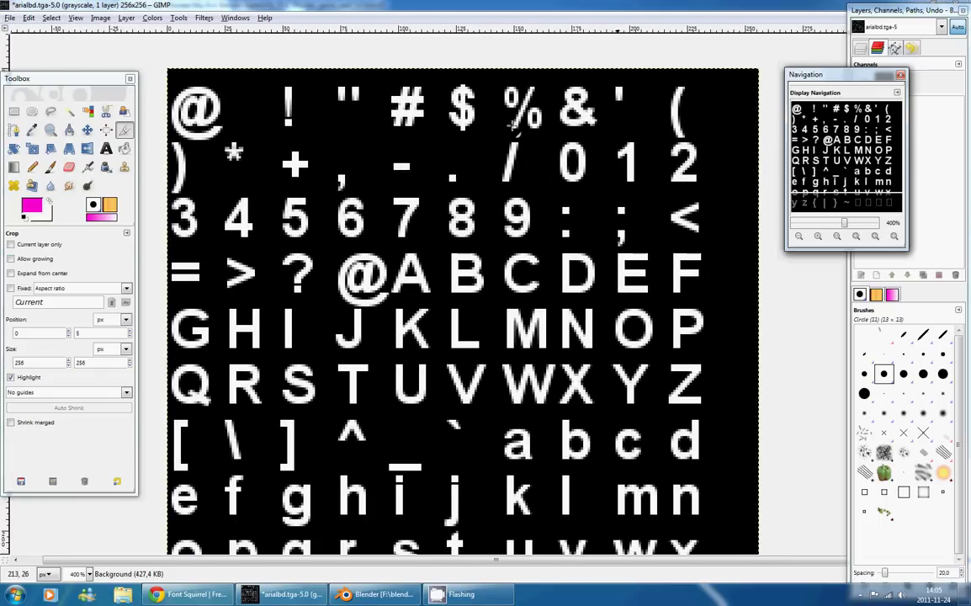
pyautogui.click(50, 167)
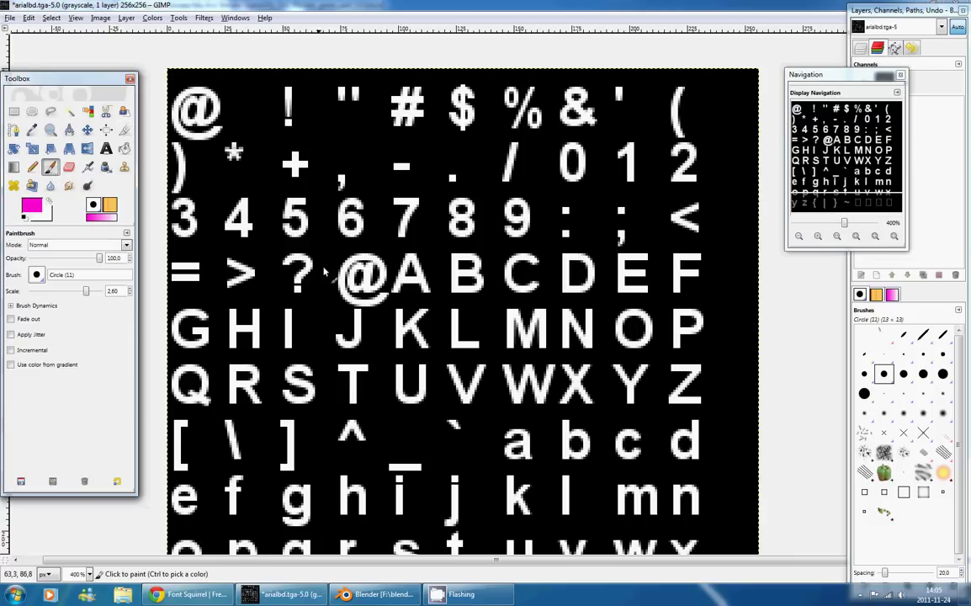
pyautogui.moveTo(554, 156)
pyautogui.mouseDown()
pyautogui.moveTo(429, 173)
pyautogui.moveTo(512, 181)
pyautogui.moveTo(492, 153)
pyautogui.moveTo(371, 201)
pyautogui.moveTo(286, 219)
pyautogui.moveTo(348, 376)
pyautogui.moveTo(353, 429)
pyautogui.mouseUp()
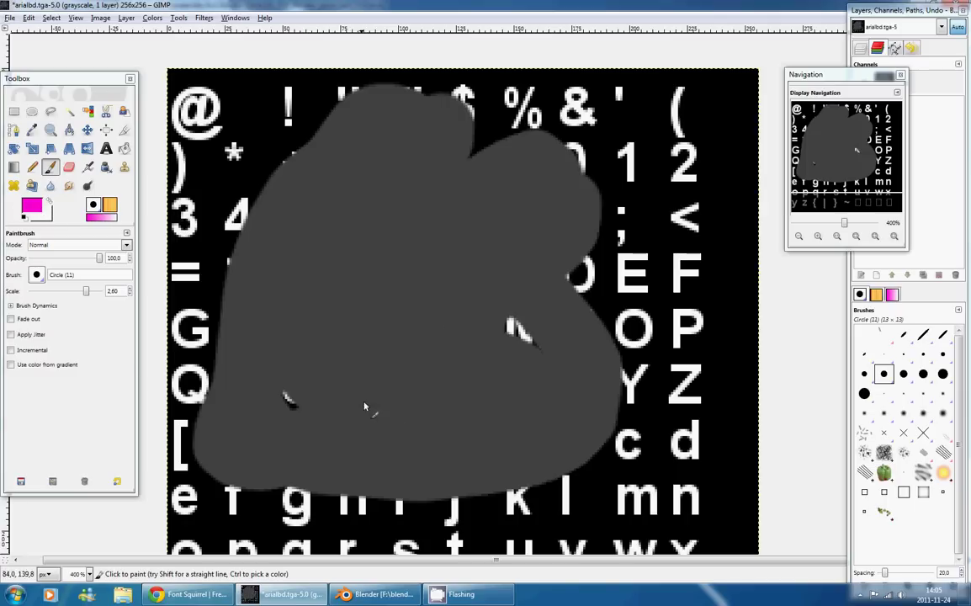
pyautogui.hotkey('ctrl', 'z')
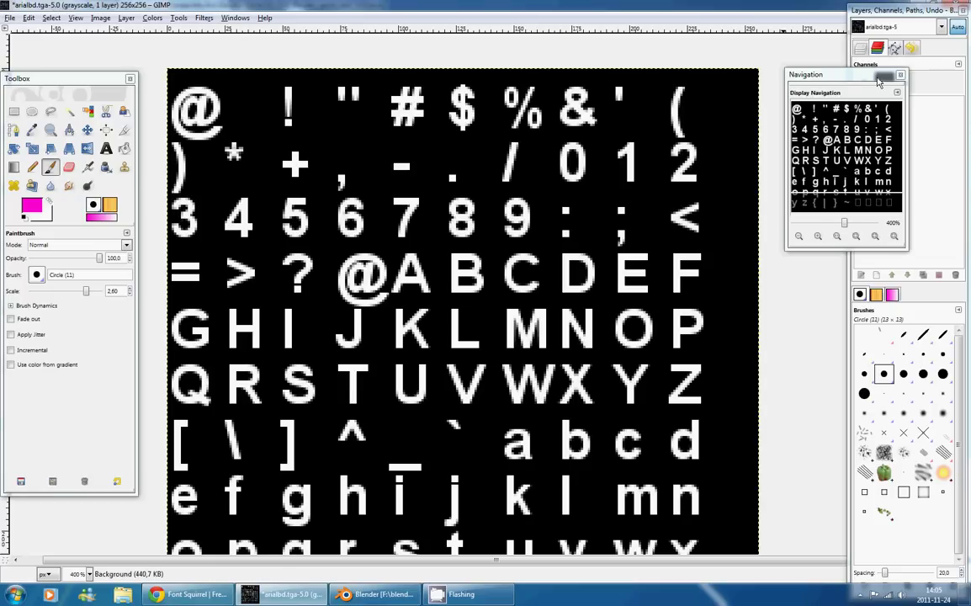
pyautogui.moveTo(872, 71); pyautogui.dragTo(800, 52)
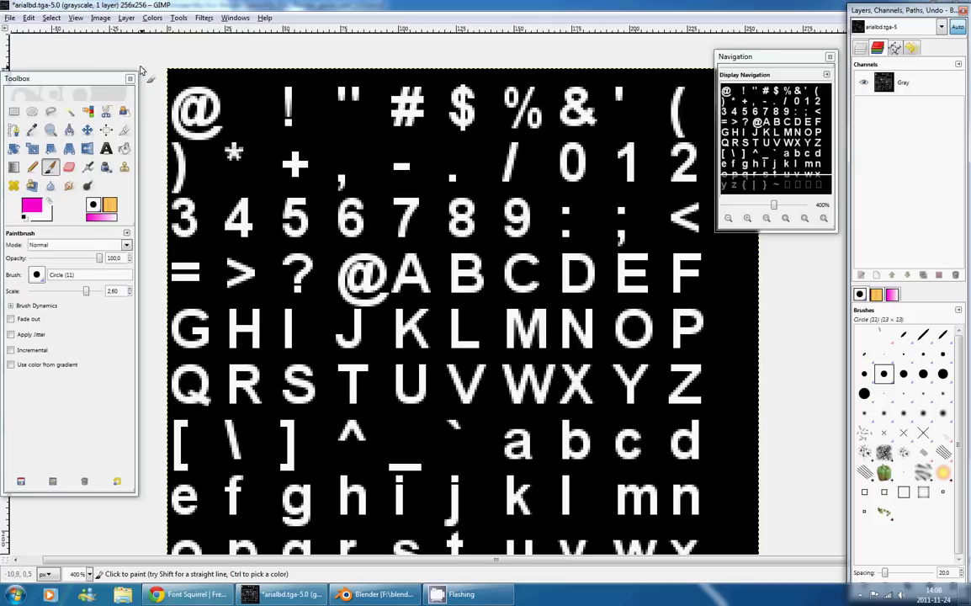
# Convert the image mode to RGB
pyautogui.click(101, 18)
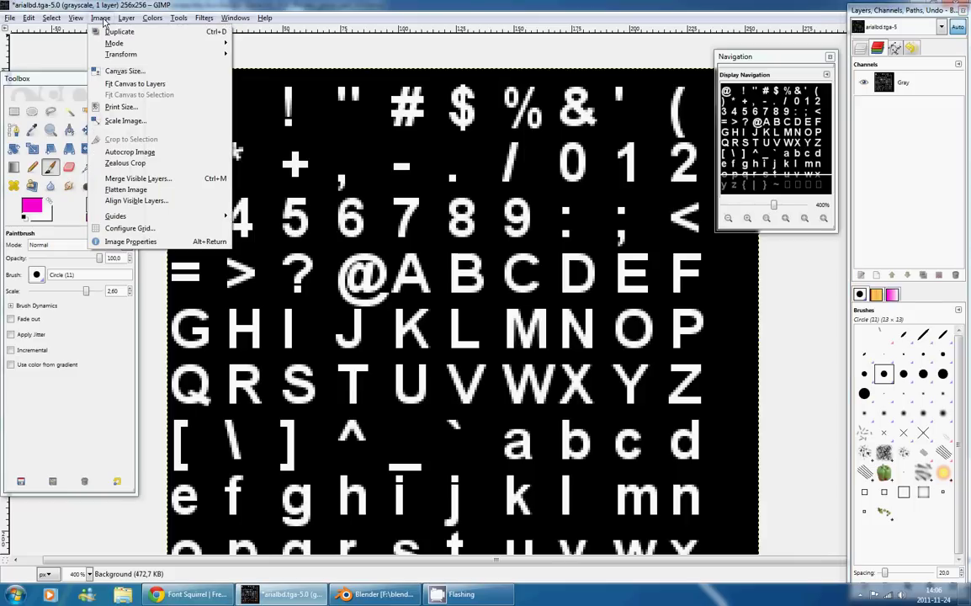
pyautogui.moveTo(120, 43)
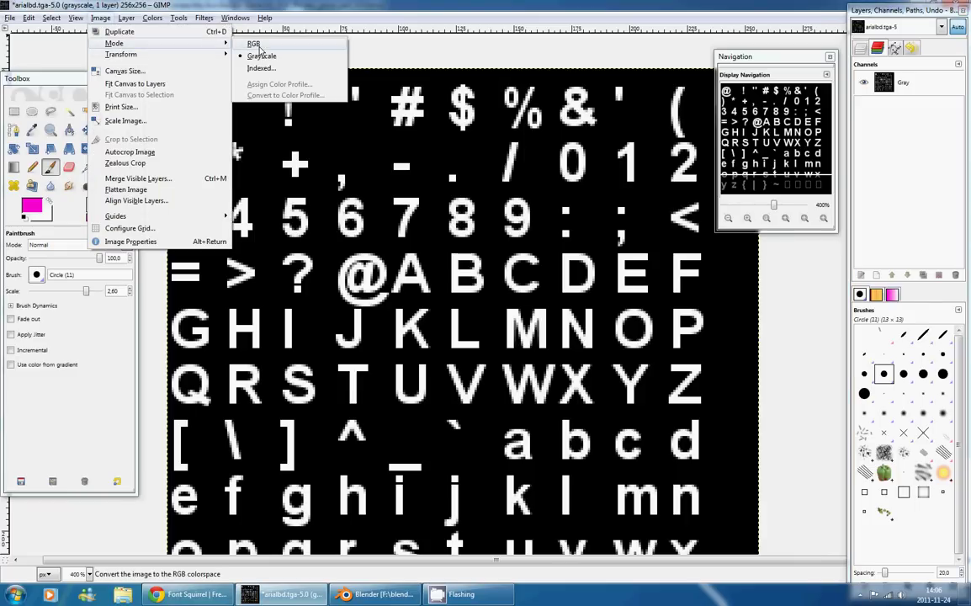
pyautogui.click(261, 49)
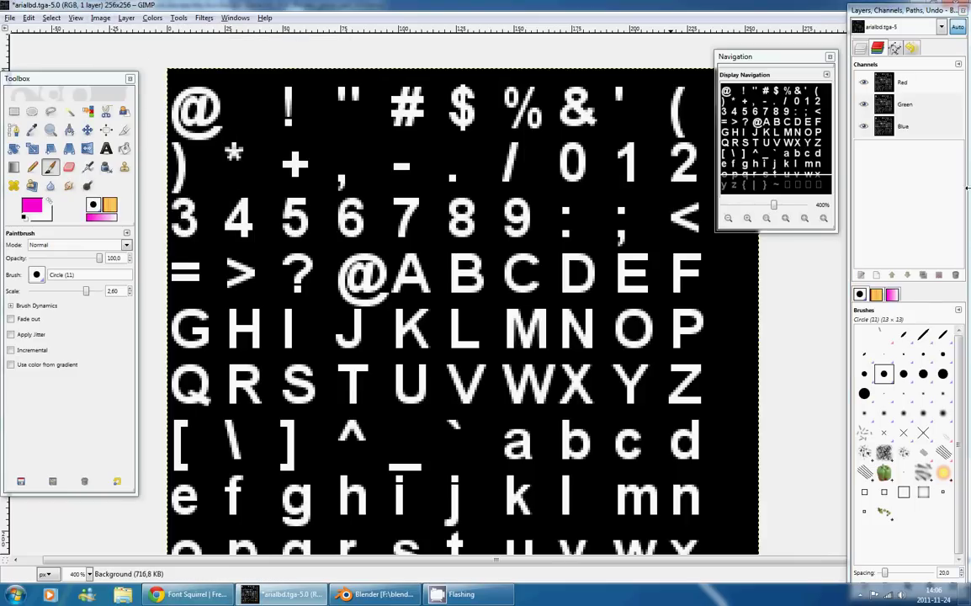
# Test a magenta paint stroke and an eraser patch on the glyphs, undoing both
pyautogui.click(920, 89)
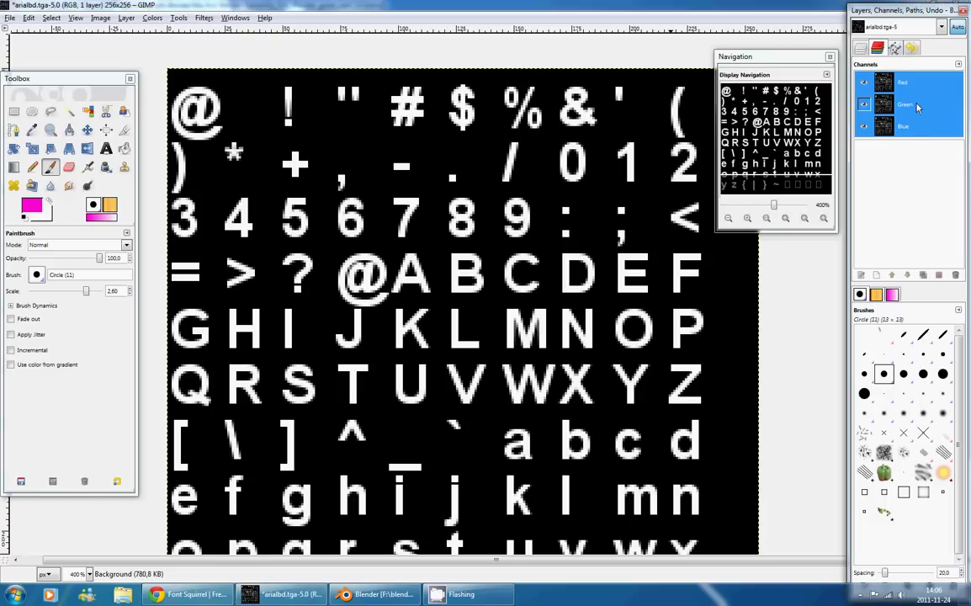
pyautogui.moveTo(407, 185)
pyautogui.mouseDown()
pyautogui.moveTo(337, 278)
pyautogui.moveTo(584, 252)
pyautogui.moveTo(412, 251)
pyautogui.moveTo(475, 325)
pyautogui.moveTo(385, 348)
pyautogui.moveTo(493, 258)
pyautogui.moveTo(479, 284)
pyautogui.mouseUp()
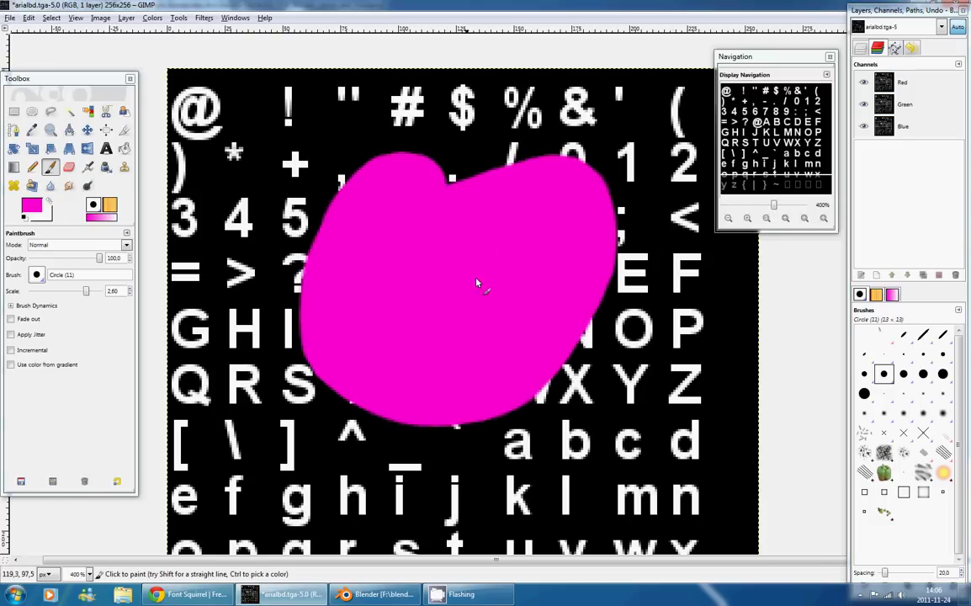
pyautogui.hotkey('ctrl', 'z')
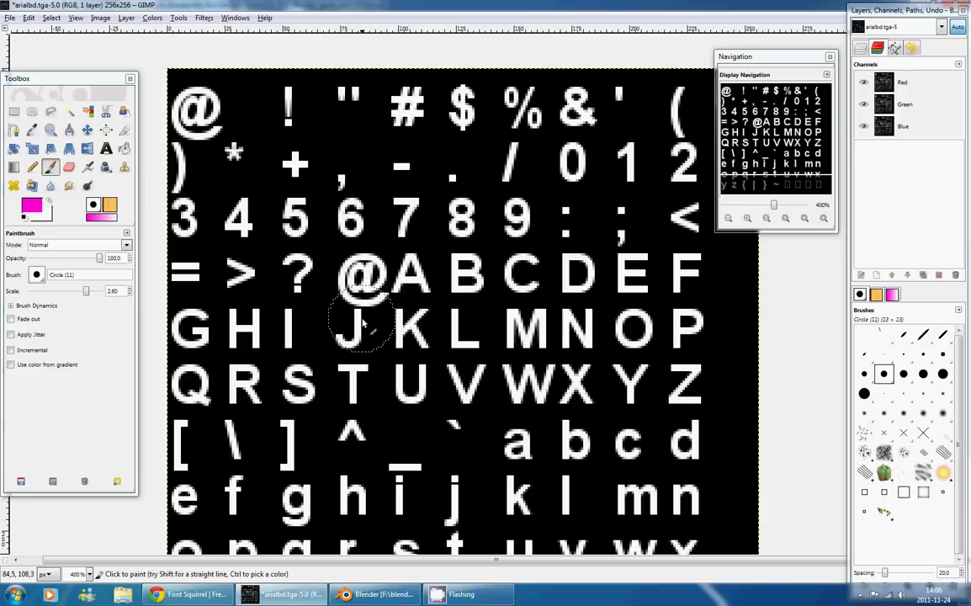
pyautogui.click(74, 171)
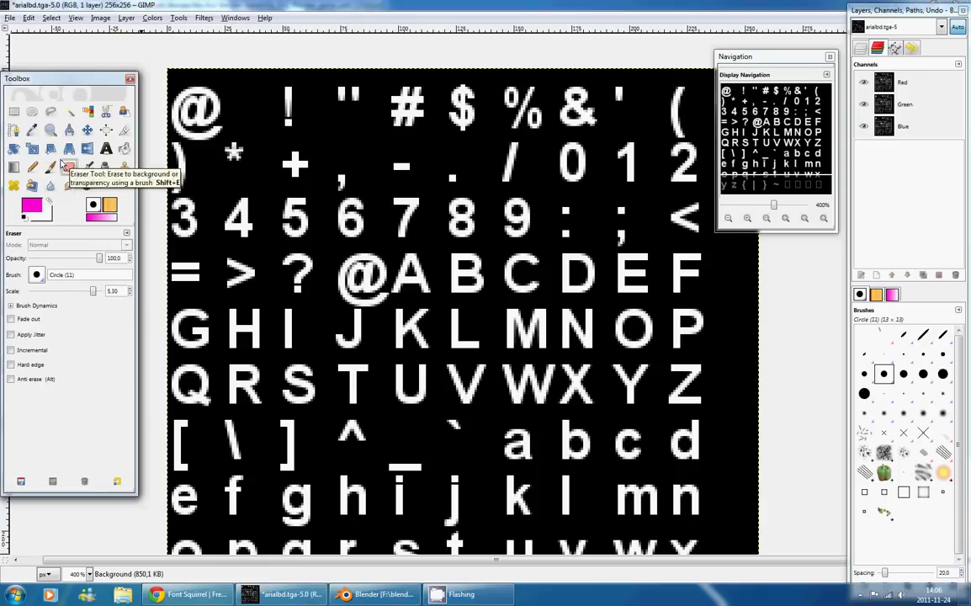
pyautogui.moveTo(402, 212)
pyautogui.mouseDown()
pyautogui.moveTo(368, 329)
pyautogui.moveTo(435, 354)
pyautogui.moveTo(410, 476)
pyautogui.moveTo(591, 257)
pyautogui.moveTo(381, 208)
pyautogui.moveTo(482, 421)
pyautogui.moveTo(511, 342)
pyautogui.mouseUp()
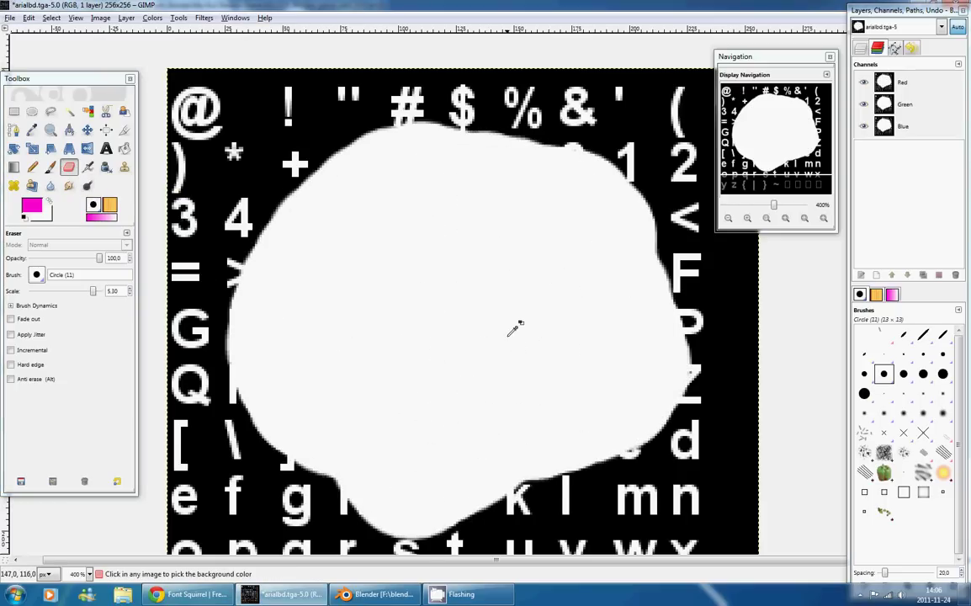
pyautogui.hotkey('ctrl', 'z')
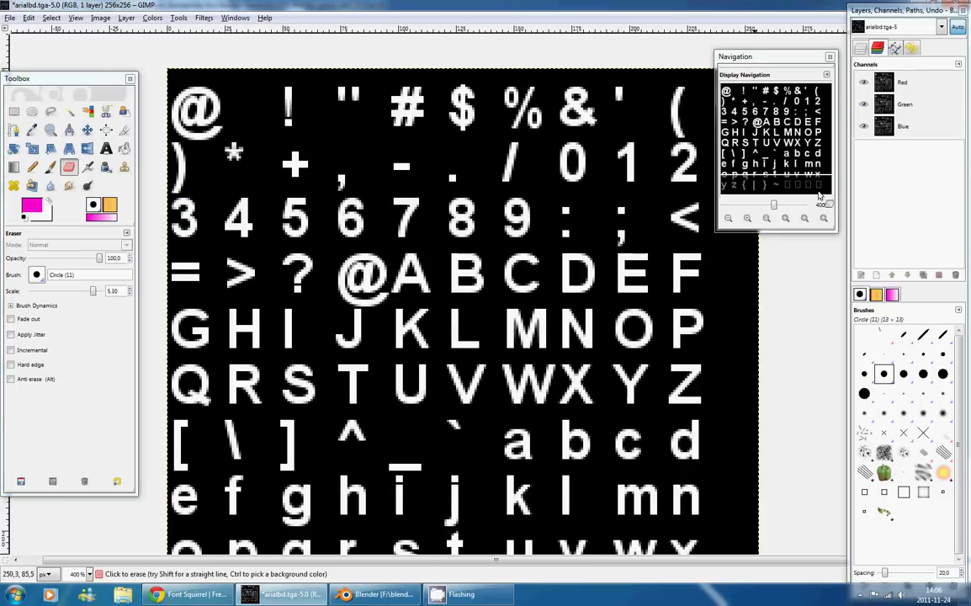
# Add an alpha channel to the Background layer and test transparency with the eraser, then undo
pyautogui.click(861, 49)
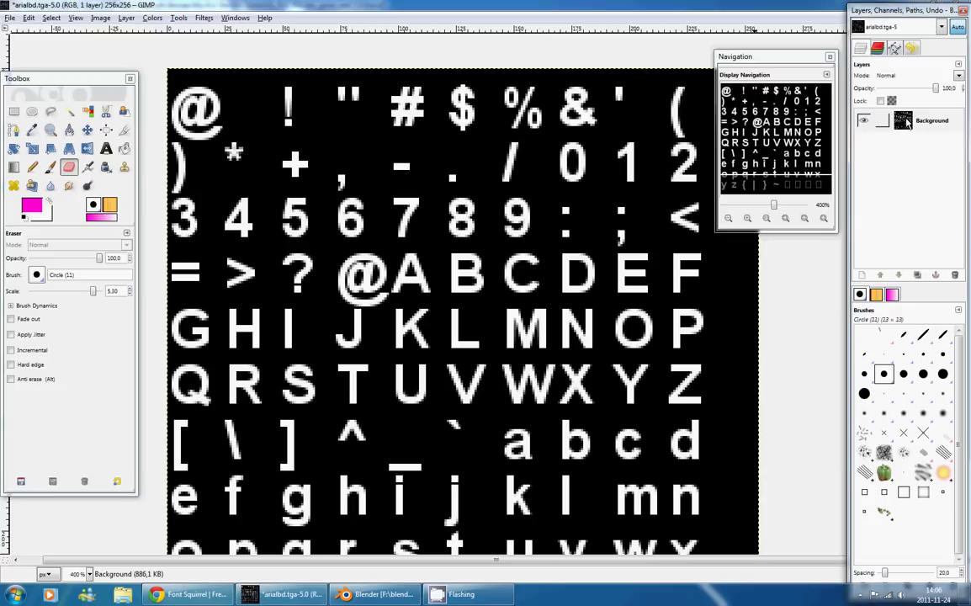
pyautogui.rightClick(908, 123)
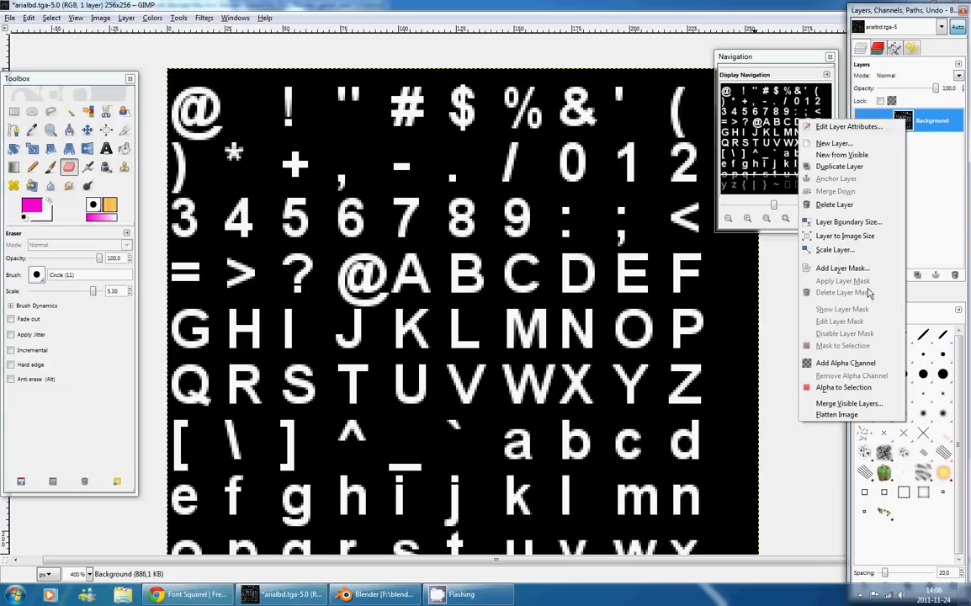
pyautogui.click(873, 367)
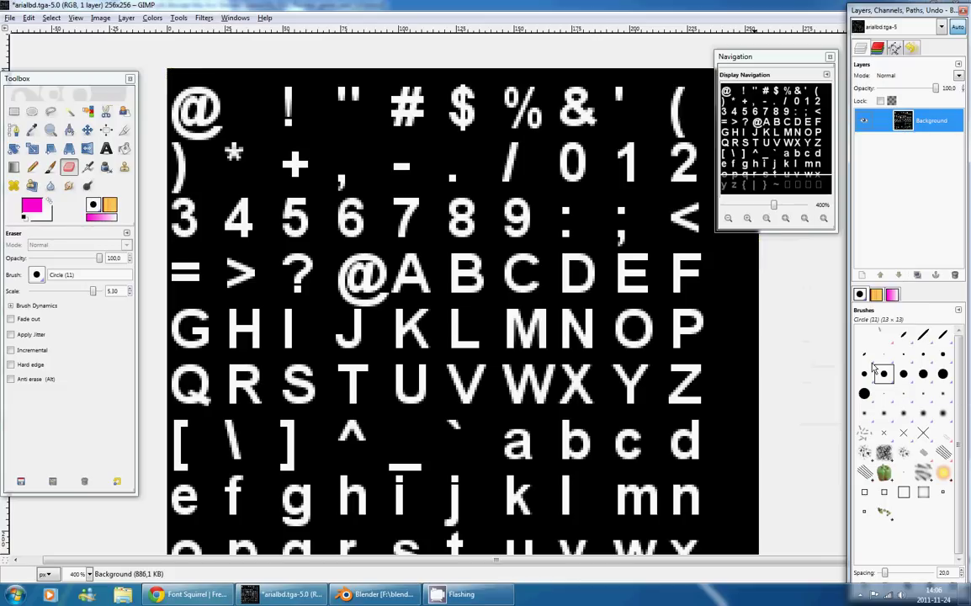
pyautogui.click(878, 50)
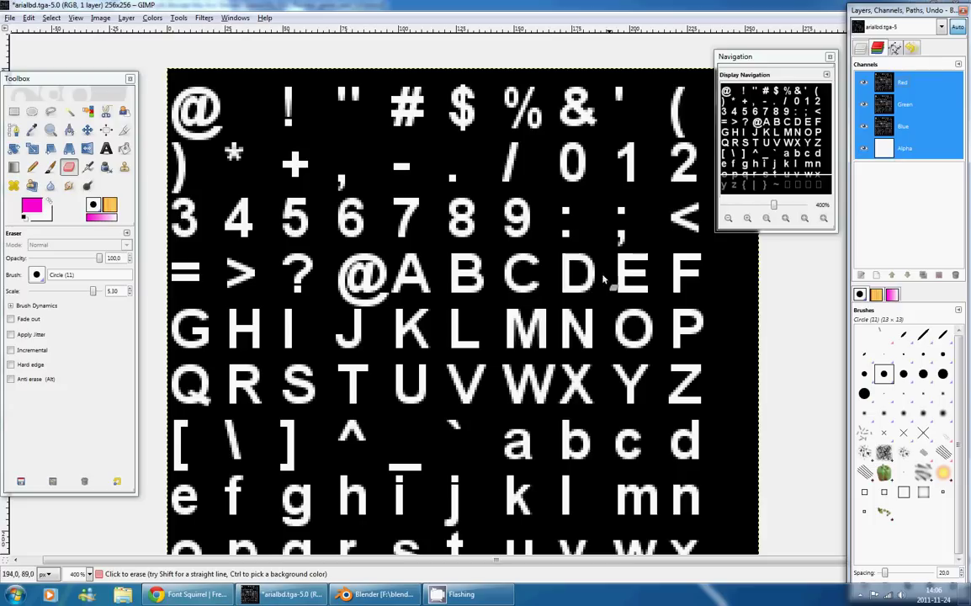
pyautogui.moveTo(436, 162)
pyautogui.mouseDown()
pyautogui.moveTo(310, 334)
pyautogui.moveTo(382, 220)
pyautogui.moveTo(465, 261)
pyautogui.moveTo(423, 417)
pyautogui.moveTo(415, 541)
pyautogui.moveTo(526, 374)
pyautogui.moveTo(393, 414)
pyautogui.moveTo(462, 413)
pyautogui.moveTo(567, 335)
pyautogui.moveTo(552, 376)
pyautogui.moveTo(440, 274)
pyautogui.moveTo(472, 147)
pyautogui.moveTo(474, 354)
pyautogui.mouseUp()
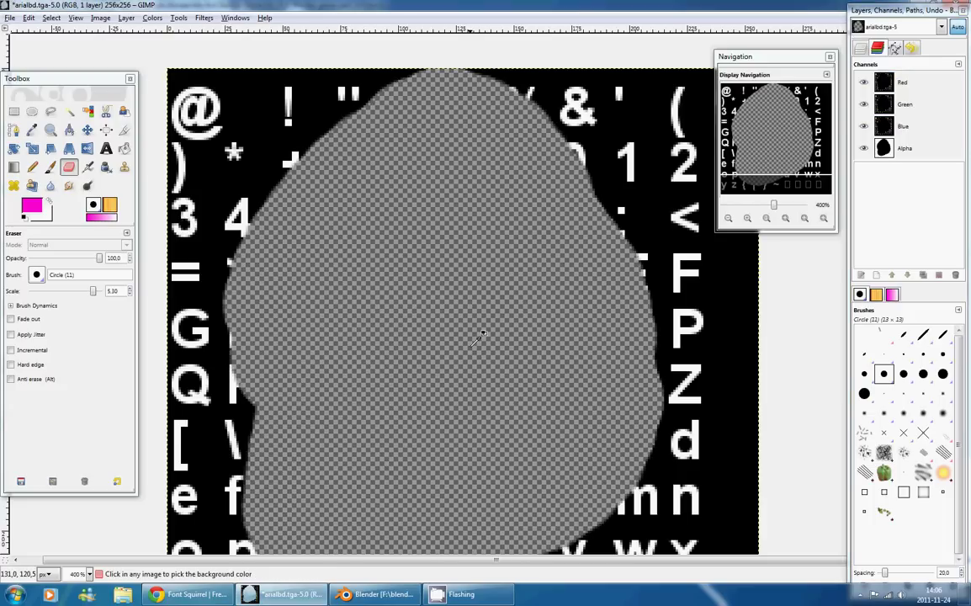
pyautogui.hotkey('ctrl', 'z')
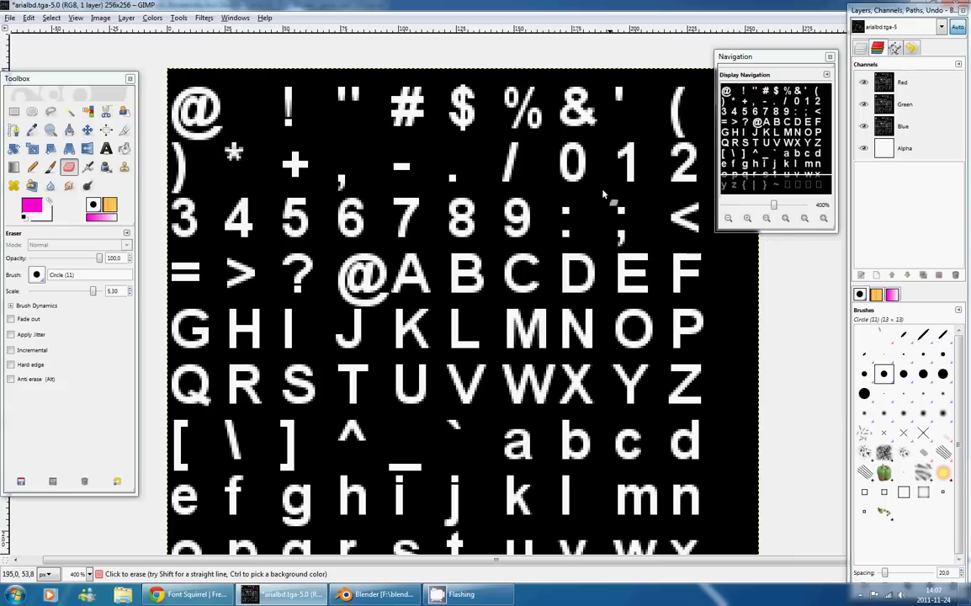
# Activate the Text tool, with its options set to SF Toontime Bold at size 70
pyautogui.click(106, 149)
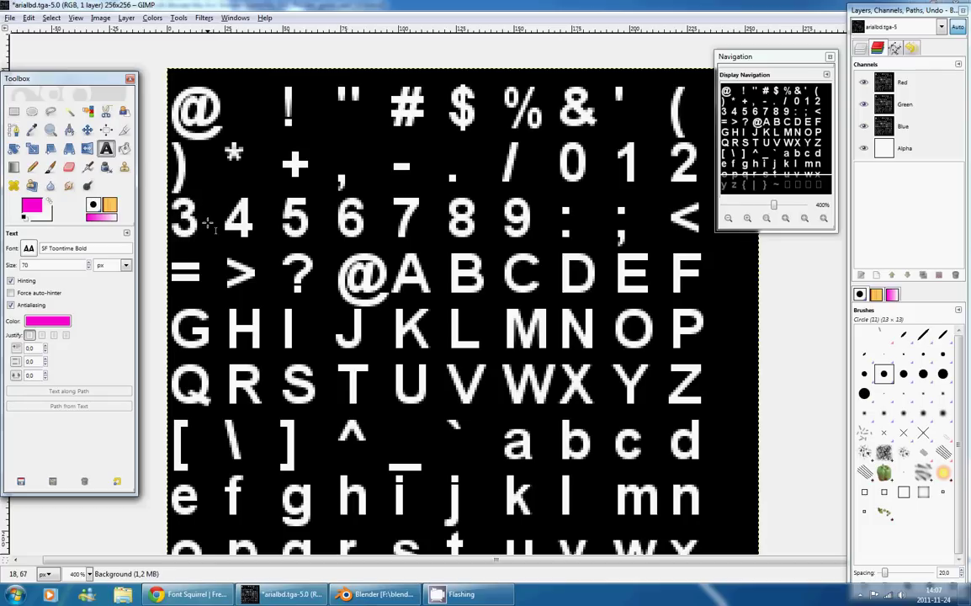
# Scale the image to 1024x1024 pixels by entering Width 1024 in Scale Image
pyautogui.click(101, 19)
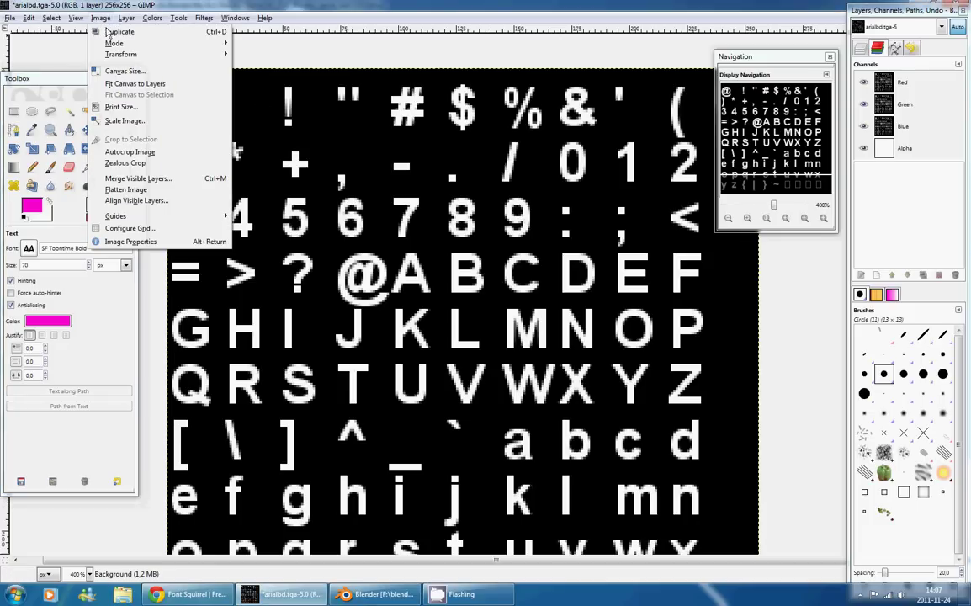
pyautogui.click(153, 122)
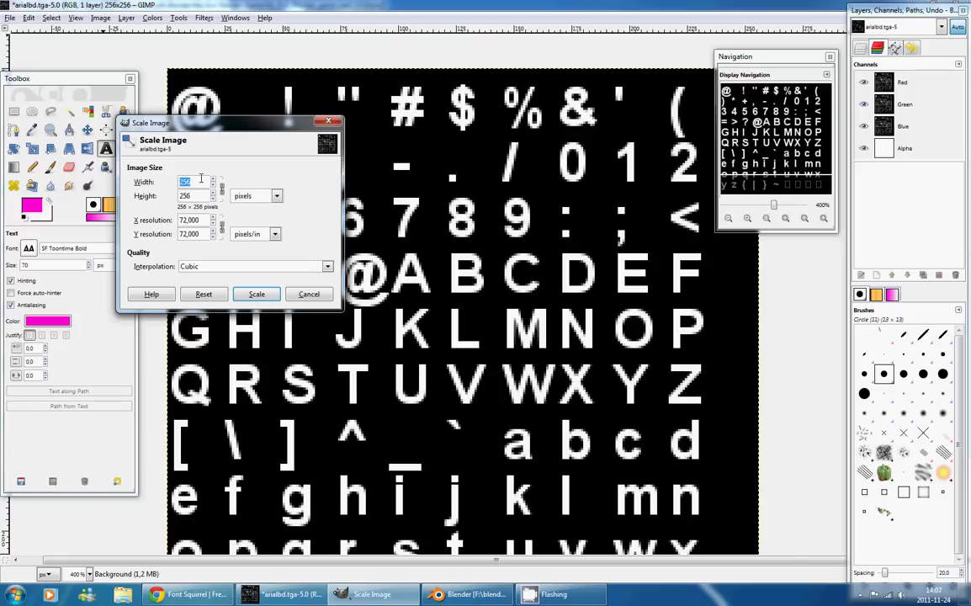
pyautogui.moveTo(201, 181); pyautogui.dragTo(138, 189)
pyautogui.moveTo(254, 129); pyautogui.dragTo(311, 95)
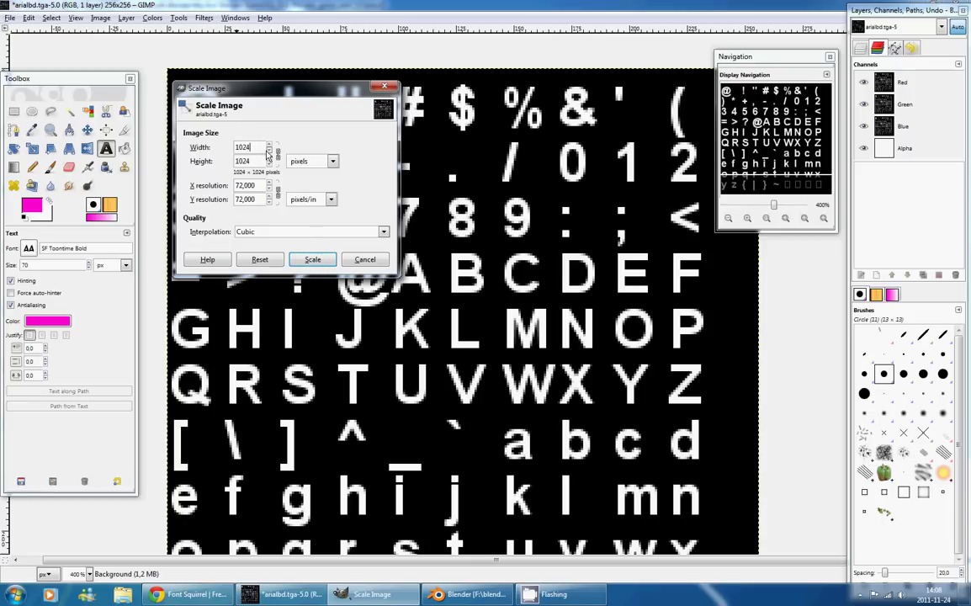
pyautogui.click(312, 260)
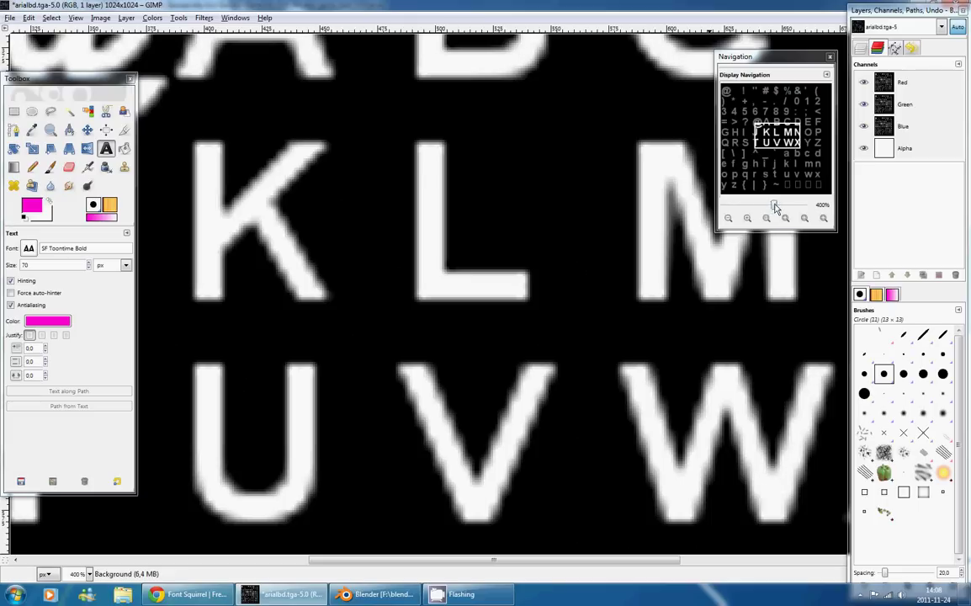
pyautogui.moveTo(775, 206); pyautogui.dragTo(766, 208)
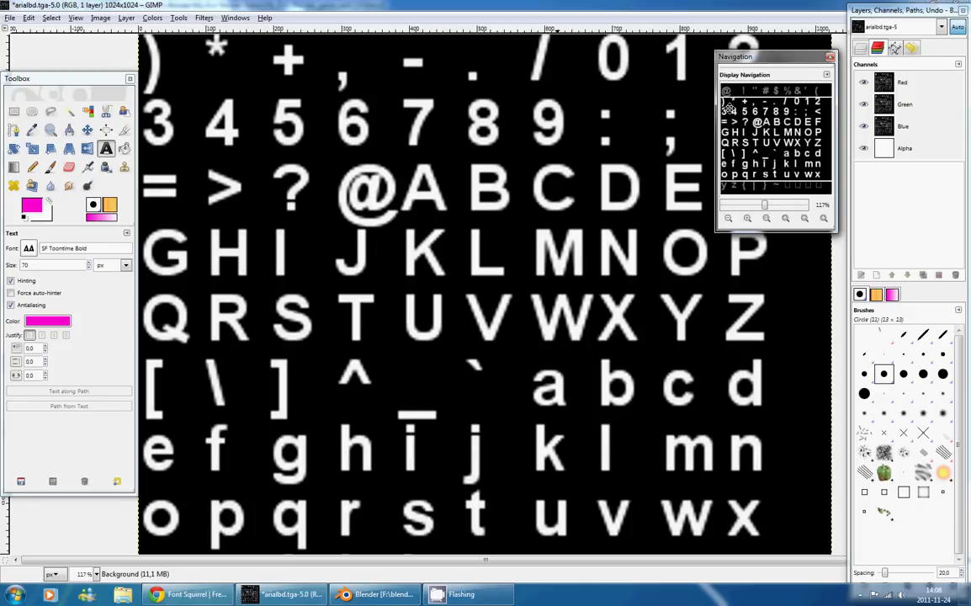
pyautogui.moveTo(728, 111); pyautogui.dragTo(753, 90)
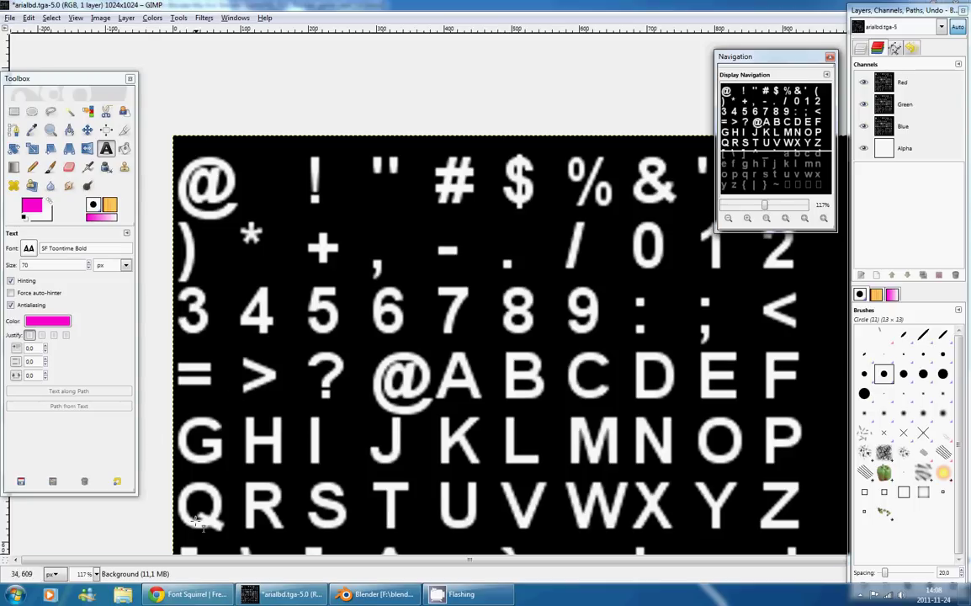
pyautogui.moveTo(777, 141); pyautogui.dragTo(780, 157)
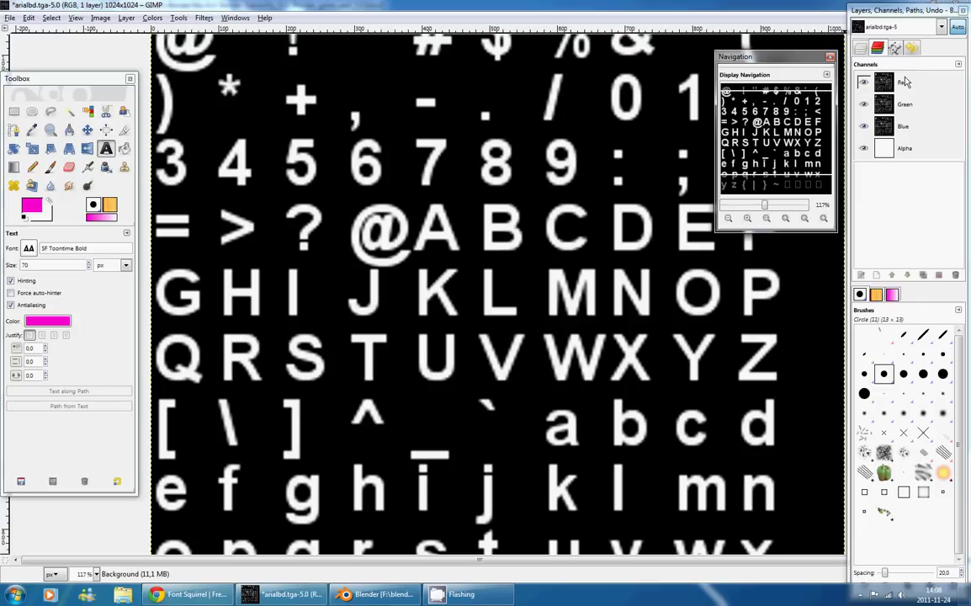
pyautogui.click(898, 81)
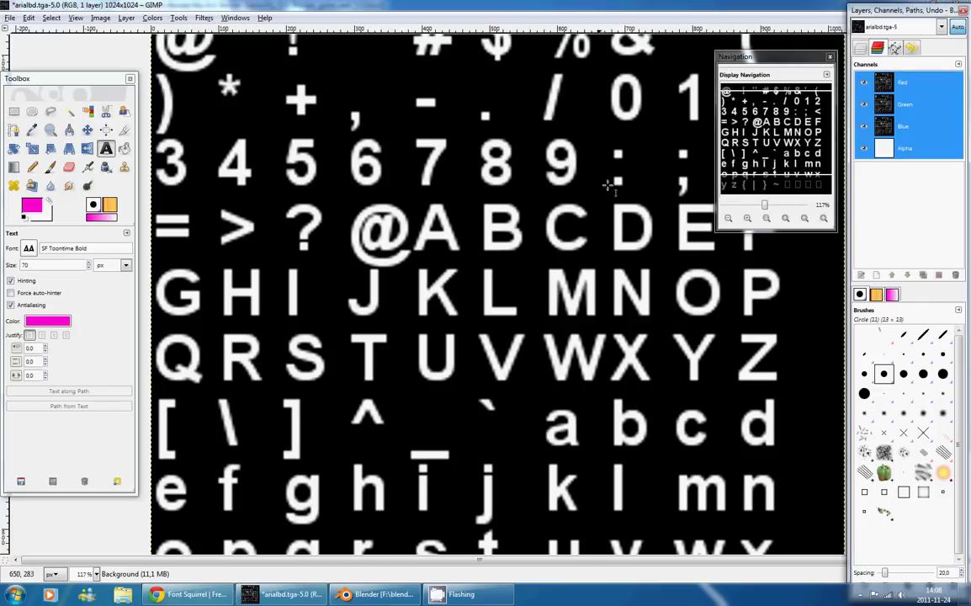
pyautogui.moveTo(763, 148); pyautogui.dragTo(762, 131)
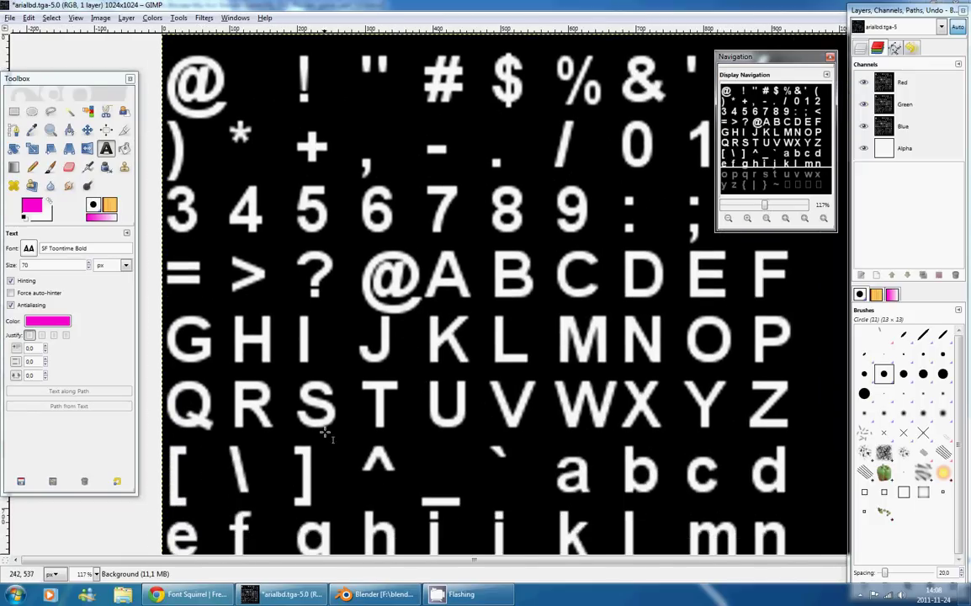
# Check Blender, then return to GIMP and bring the 1024x1024 atlas's top edge into view
pyautogui.click(207, 600)
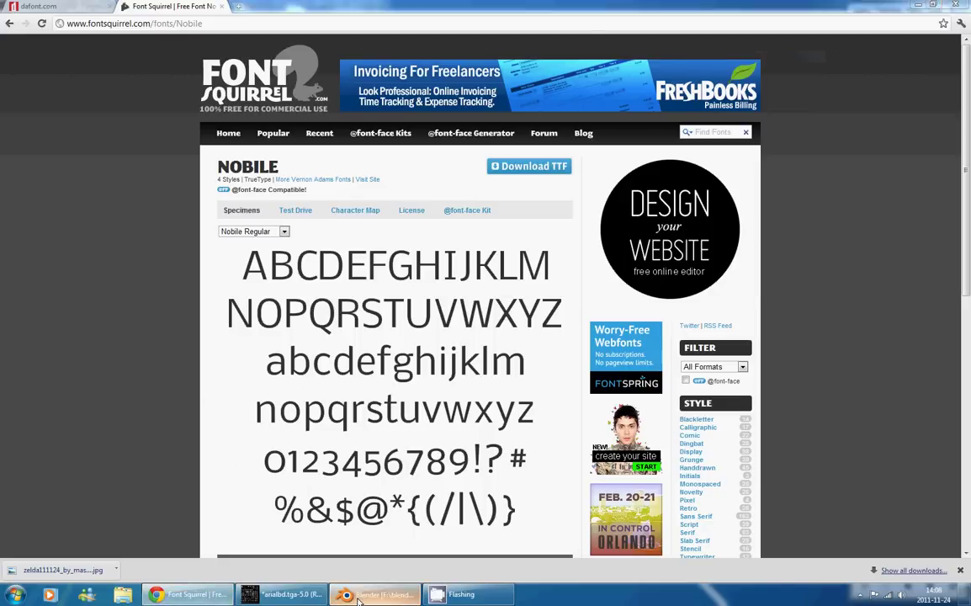
pyautogui.click(379, 594)
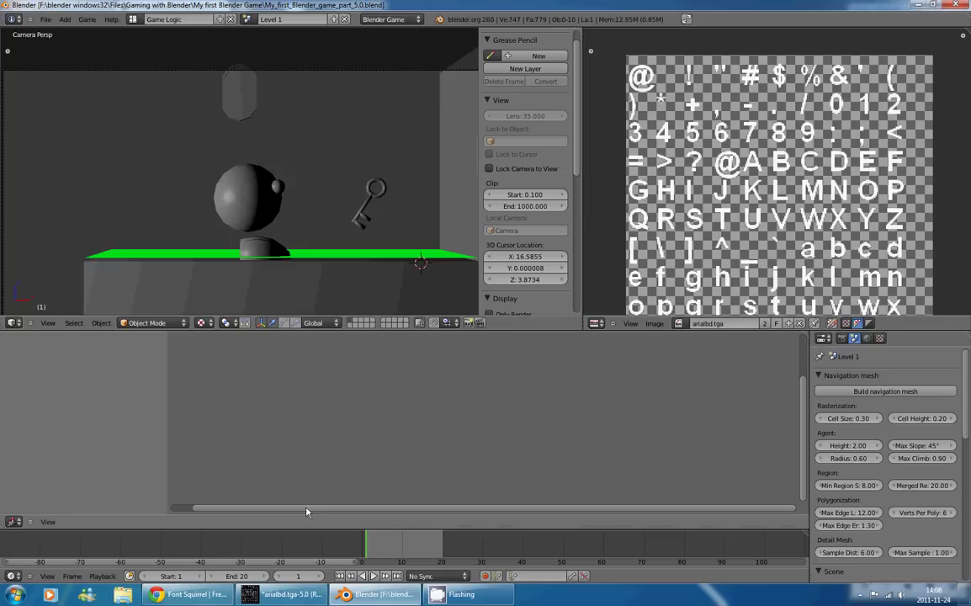
pyautogui.click(281, 594)
pyautogui.moveTo(805, 150); pyautogui.dragTo(813, 144)
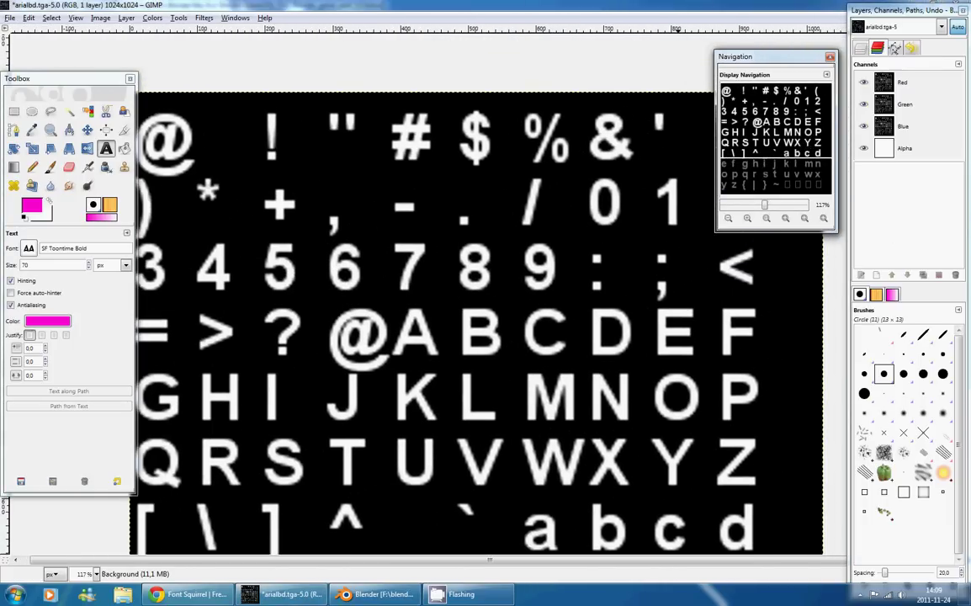
pyautogui.moveTo(769, 131)
pyautogui.mouseDown()
pyautogui.moveTo(770, 154)
pyautogui.moveTo(771, 143)
pyautogui.mouseUp()
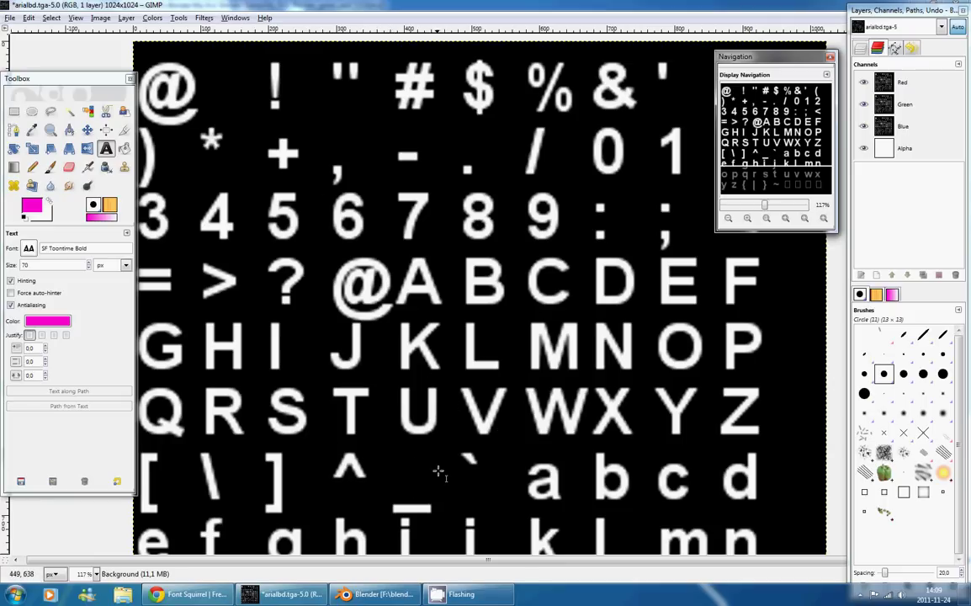
pyautogui.click(376, 594)
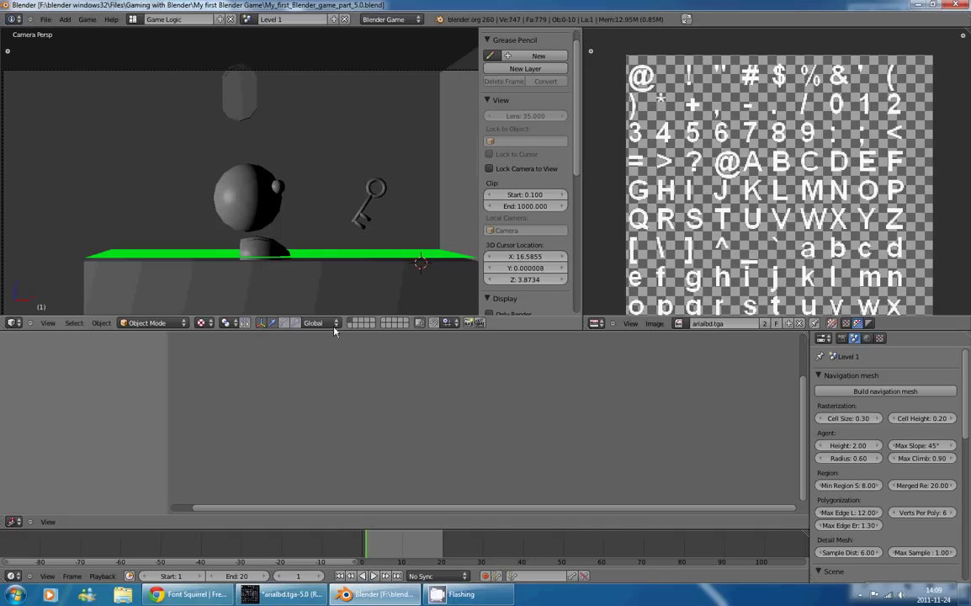
pyautogui.click(189, 593)
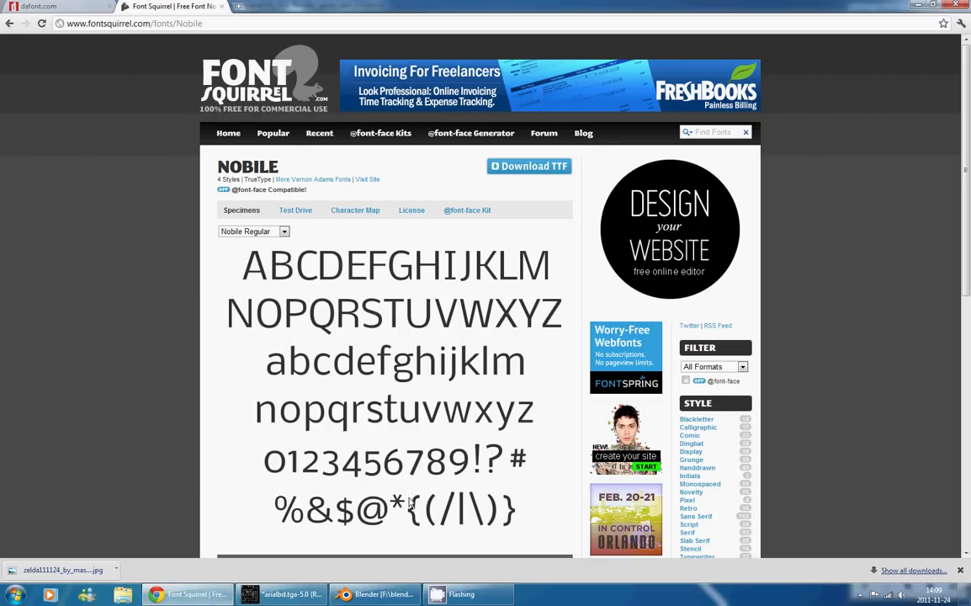
pyautogui.click(281, 594)
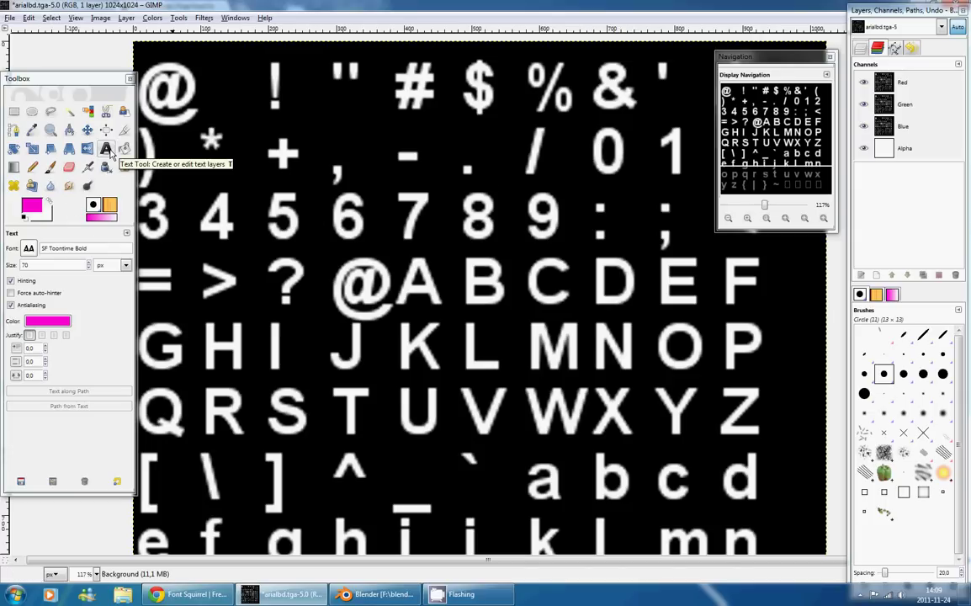
pyautogui.press('Tab')
pyautogui.click(291, 157)
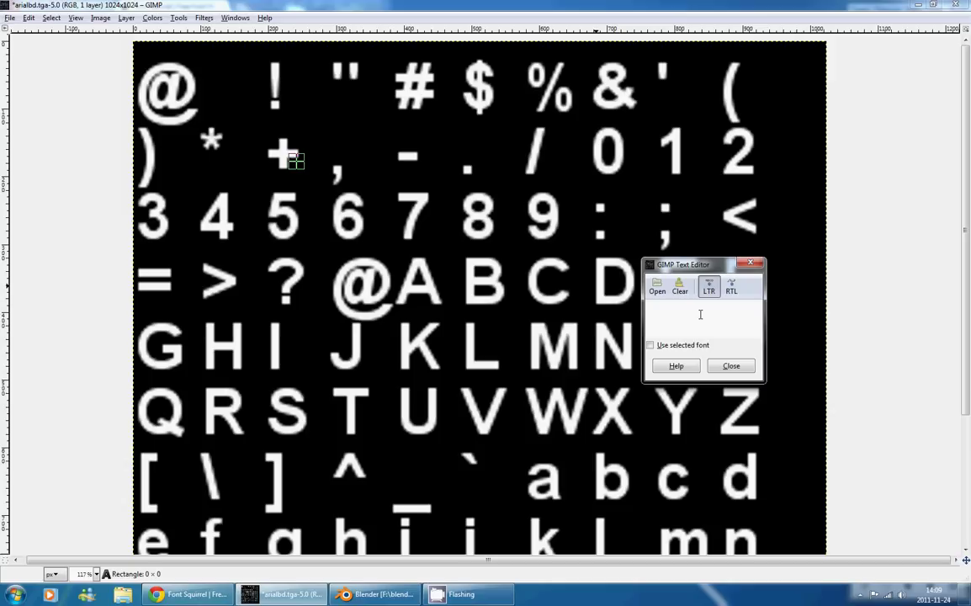
pyautogui.write('0 1')
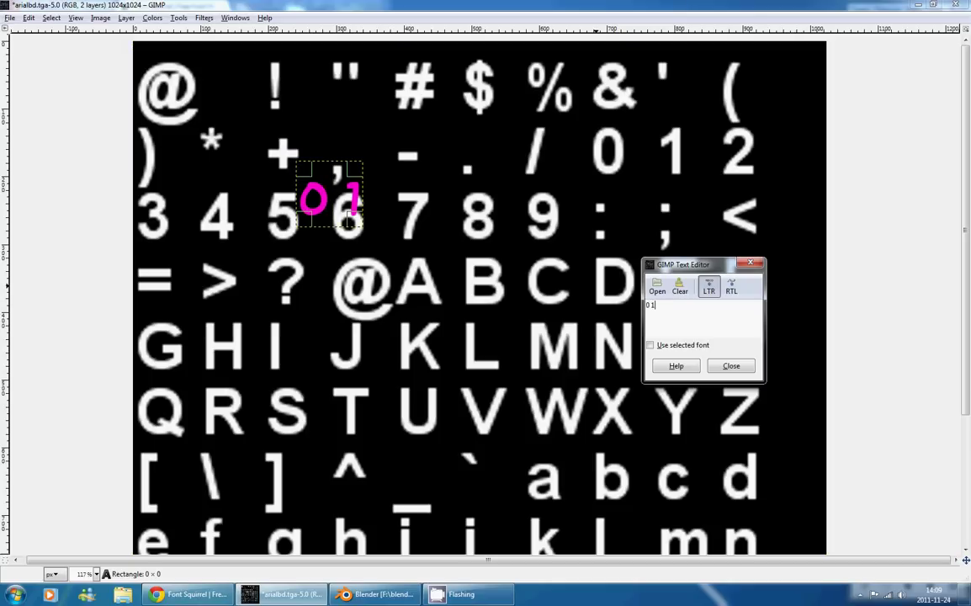
pyautogui.write(' 2 3 4')
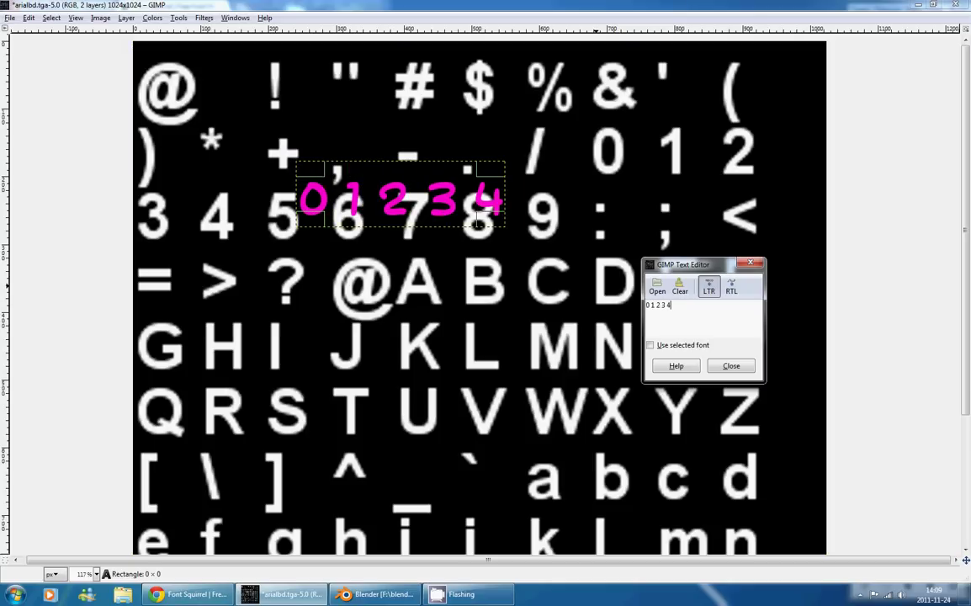
pyautogui.write(' 5 6 7 8 9')
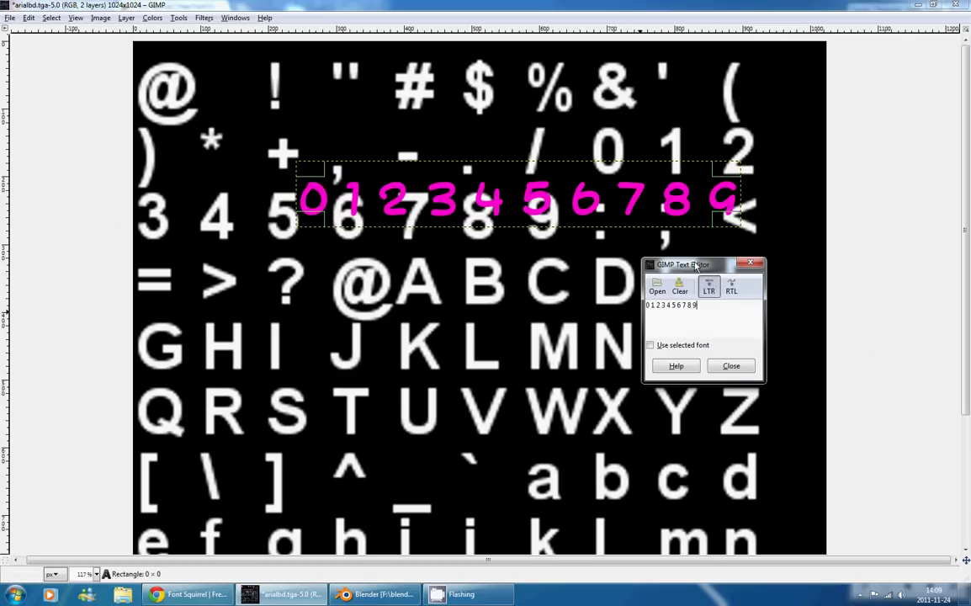
pyautogui.click(732, 367)
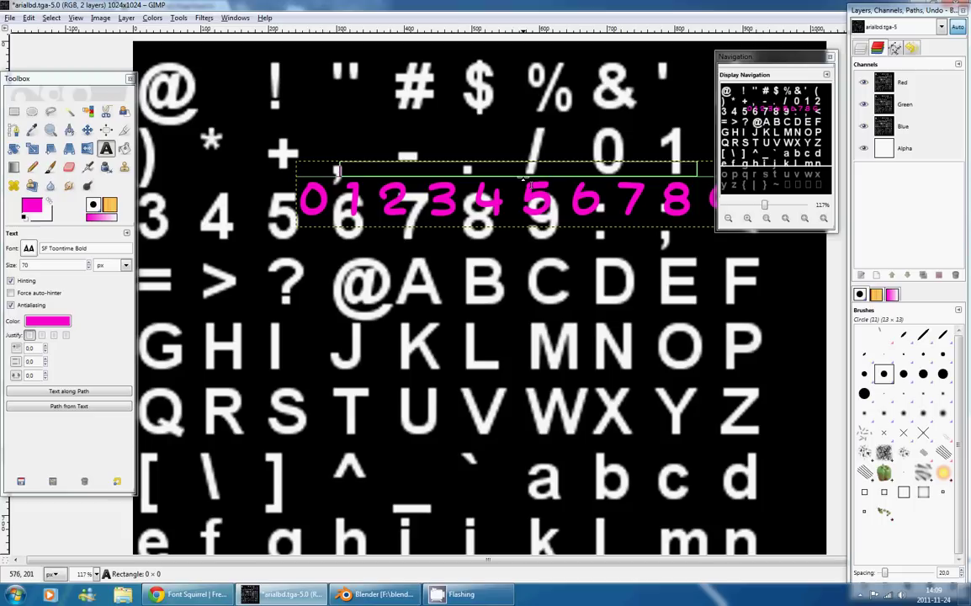
pyautogui.click(475, 212)
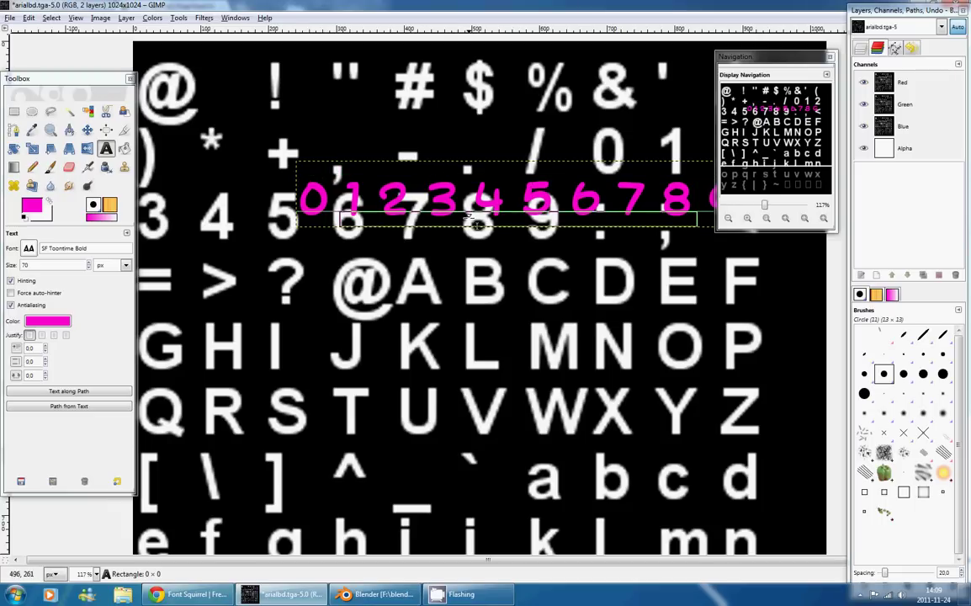
# Browse GIMP's font list but keep SF Toontime Bold for the digits, then go to Font Squirrel's Nobile page
pyautogui.press('Escape')
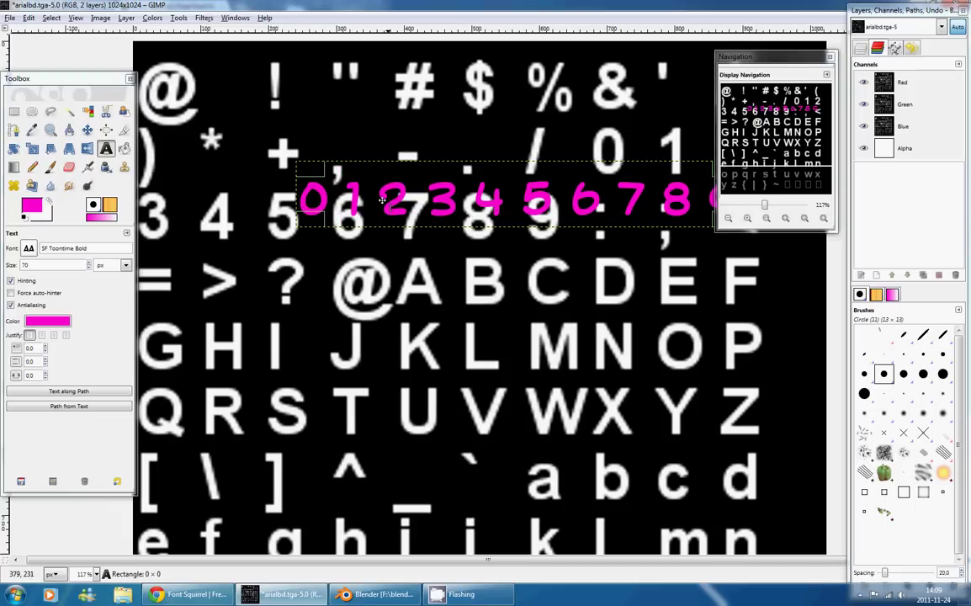
pyautogui.click(29, 249)
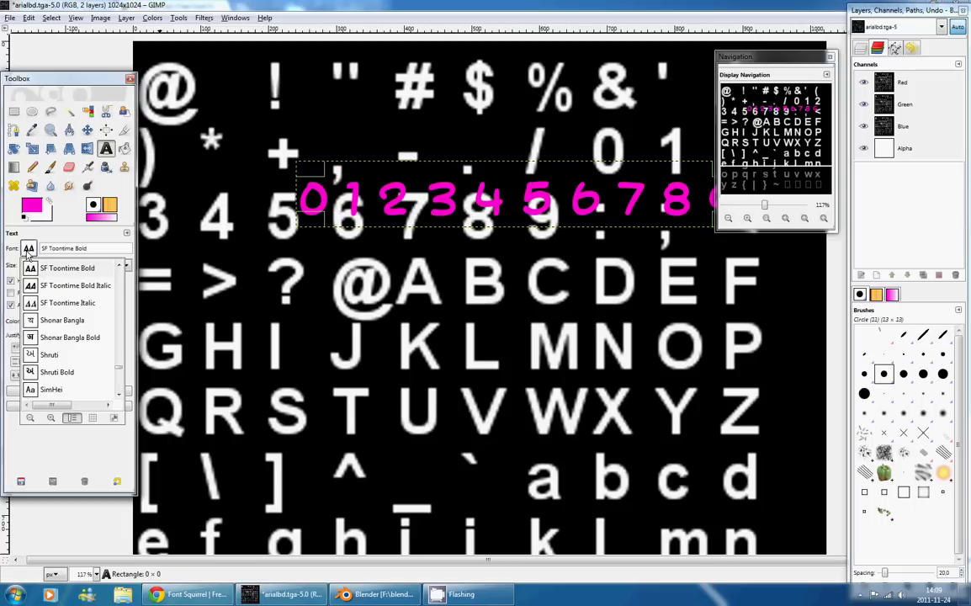
pyautogui.click(28, 252)
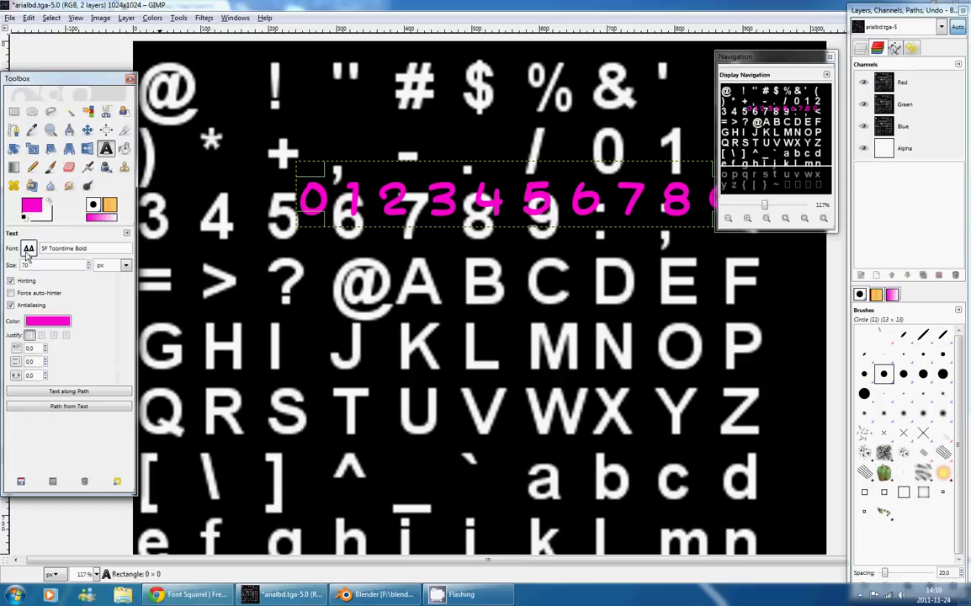
pyautogui.click(29, 248)
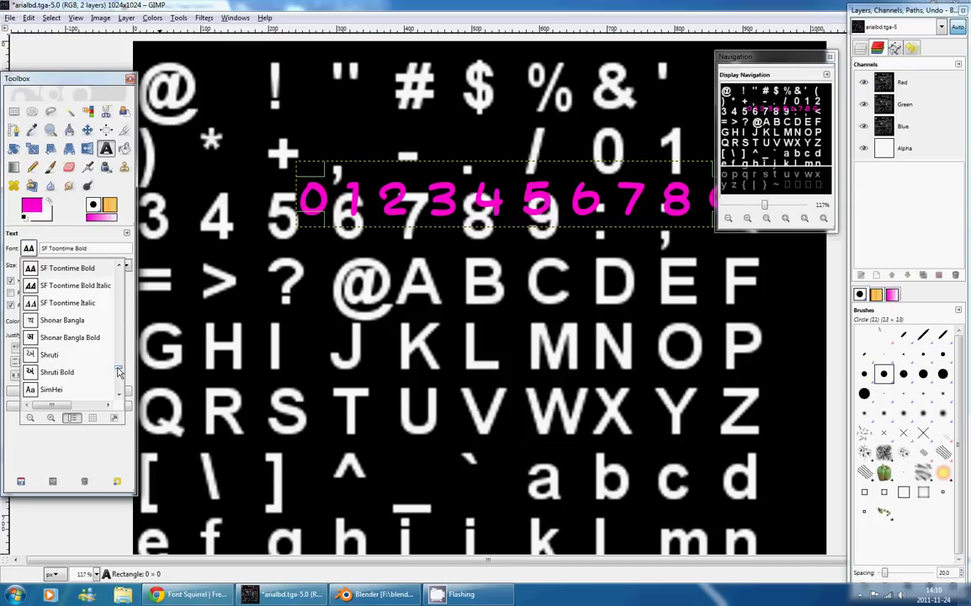
pyautogui.moveTo(118, 371); pyautogui.dragTo(125, 267)
pyautogui.scroll(-10, 41, 328)
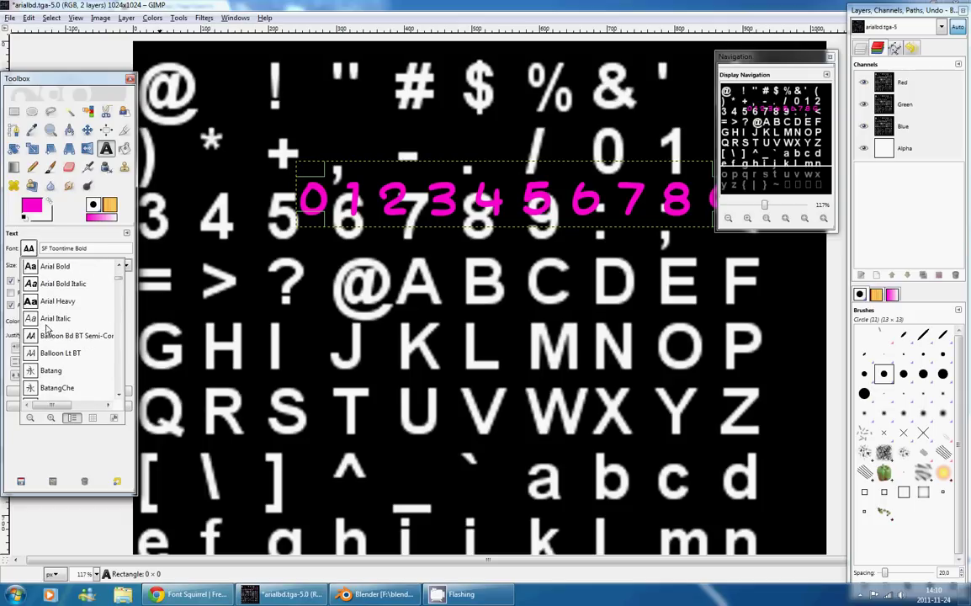
pyautogui.click(72, 229)
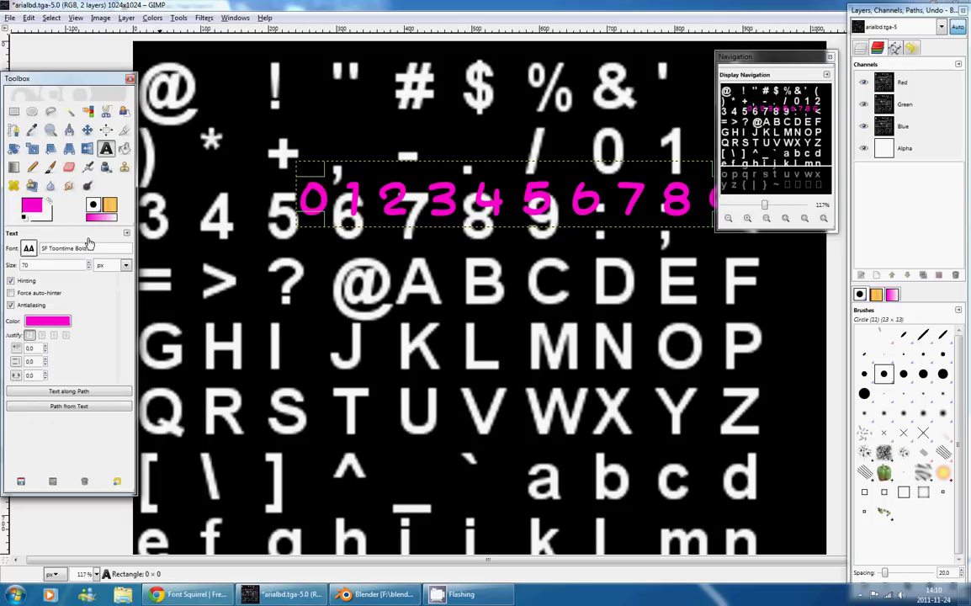
pyautogui.click(193, 594)
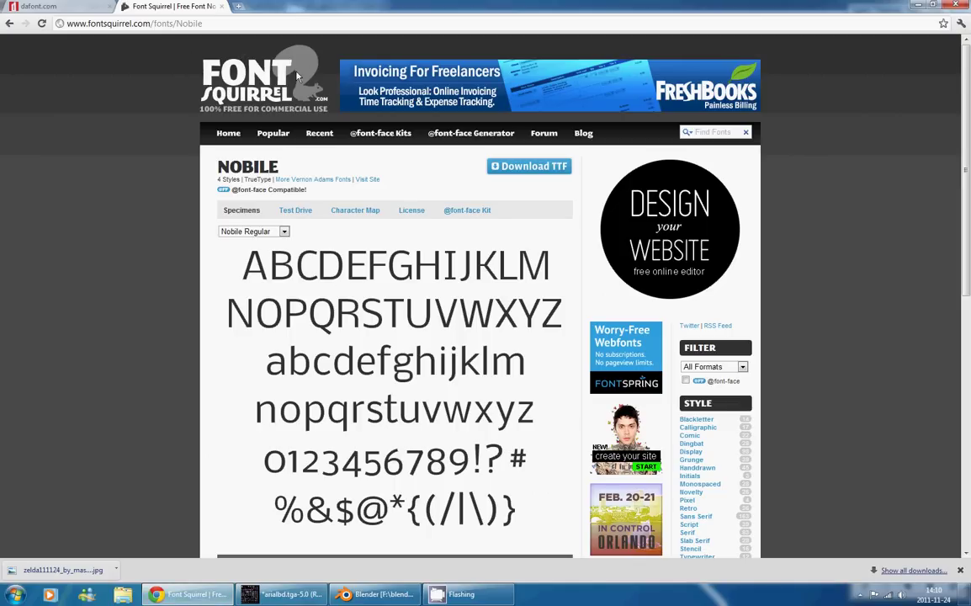
# Glance over the dafont listings and go to the Font Squirrel home page
pyautogui.scroll(-3, 365, 210)
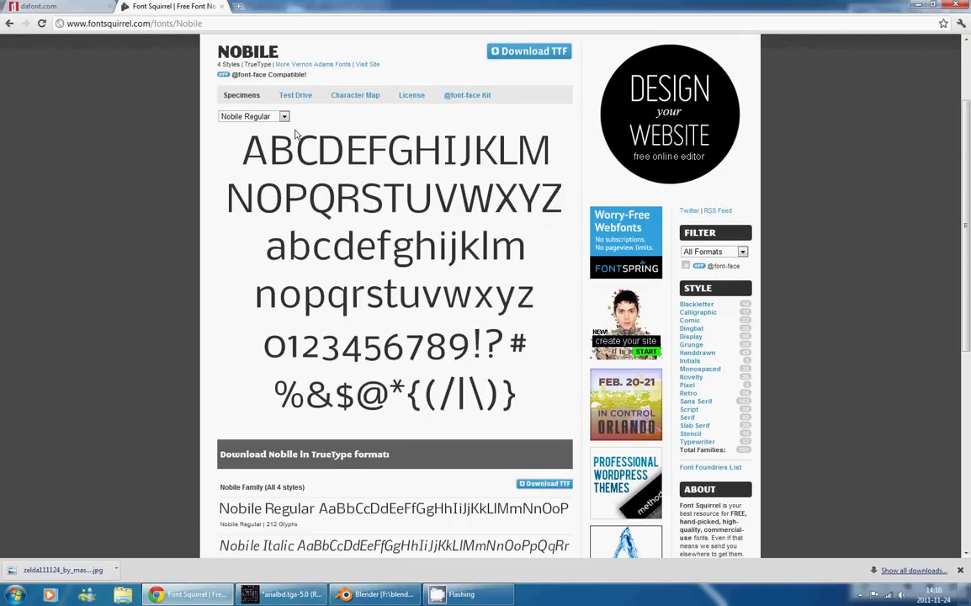
pyautogui.scroll(3, 296, 135)
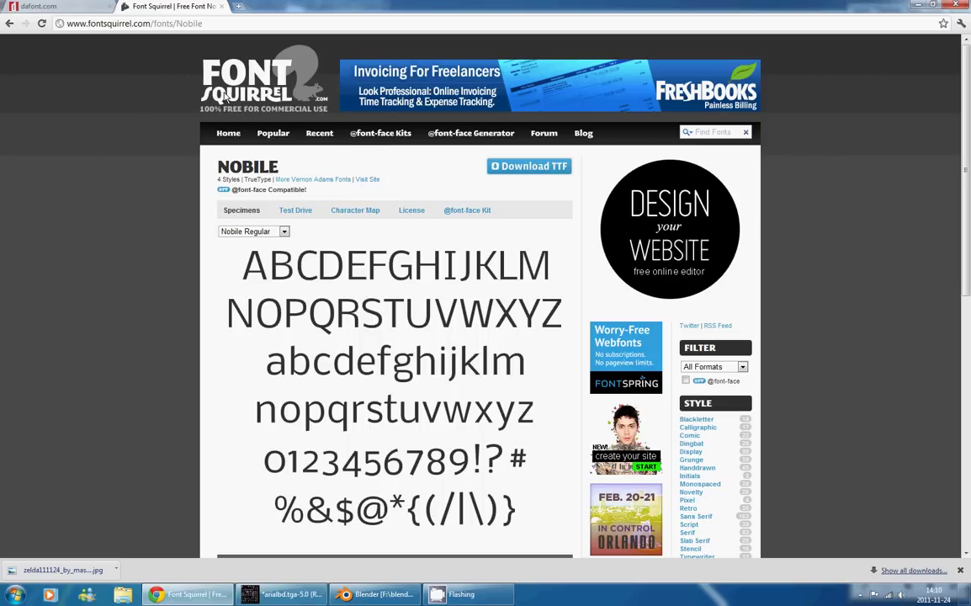
pyautogui.click(210, 124)
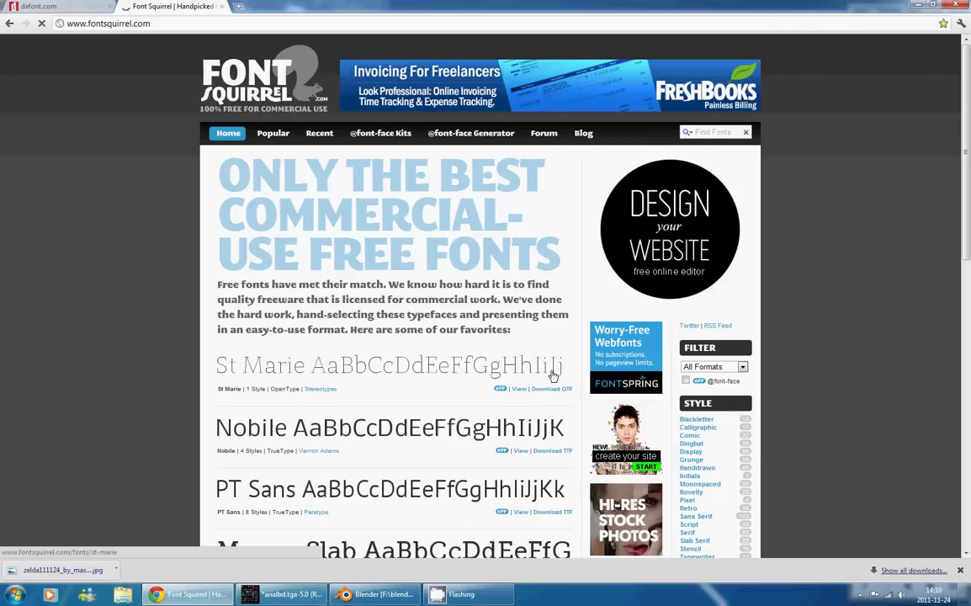
# Scroll through Font Squirrel's handpicked commercial-use free fonts
pyautogui.scroll(-3, 370, 271)
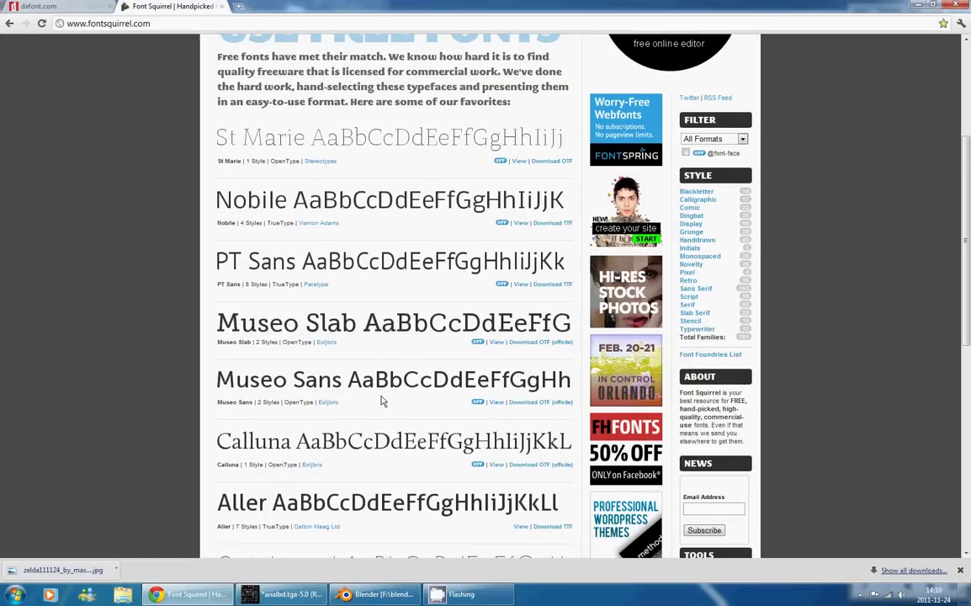
pyautogui.scroll(-3, 380, 401)
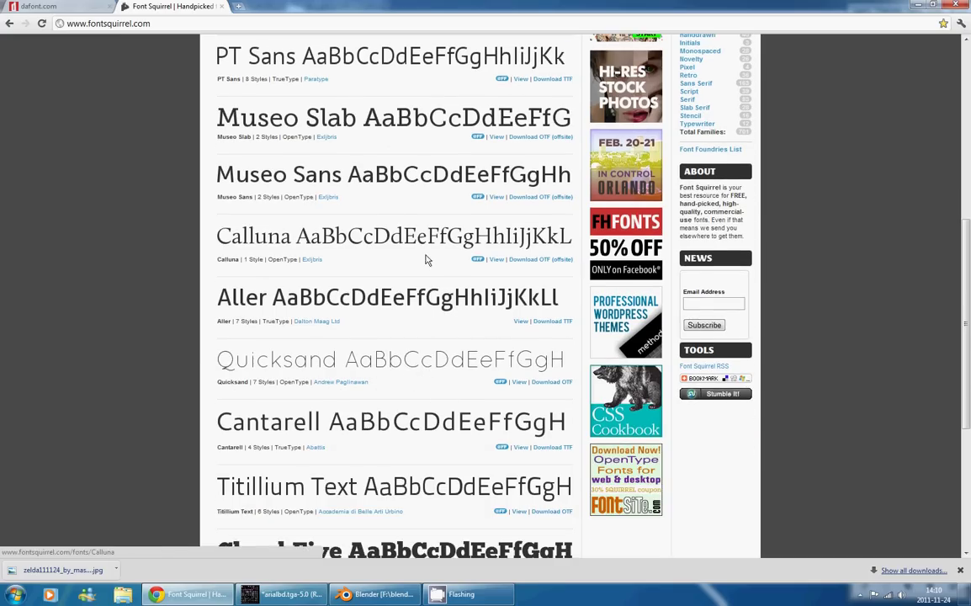
pyautogui.scroll(-3, 421, 404)
pyautogui.scroll(-2, 503, 416)
pyautogui.scroll(8, 408, 364)
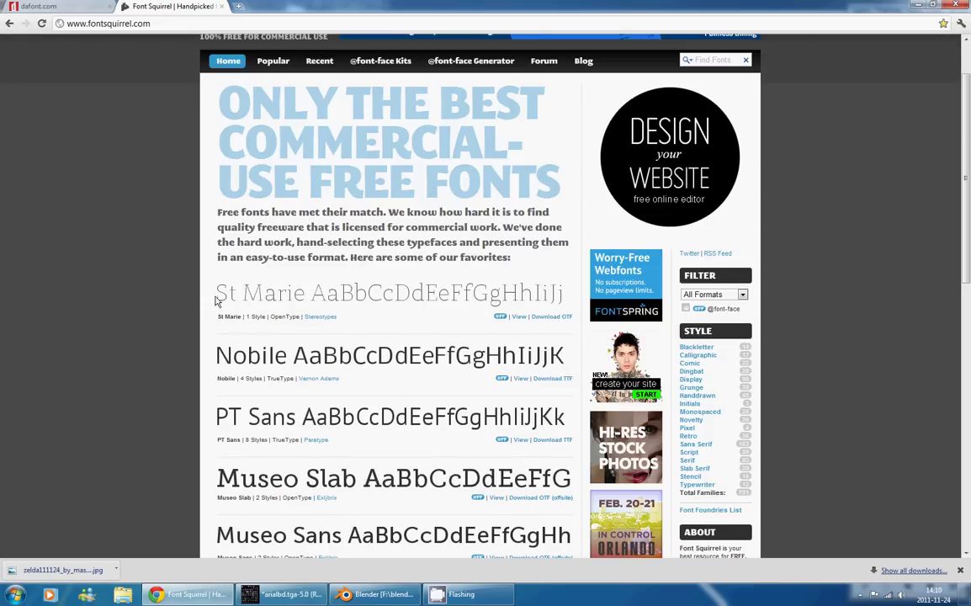
pyautogui.scroll(-1, 407, 282)
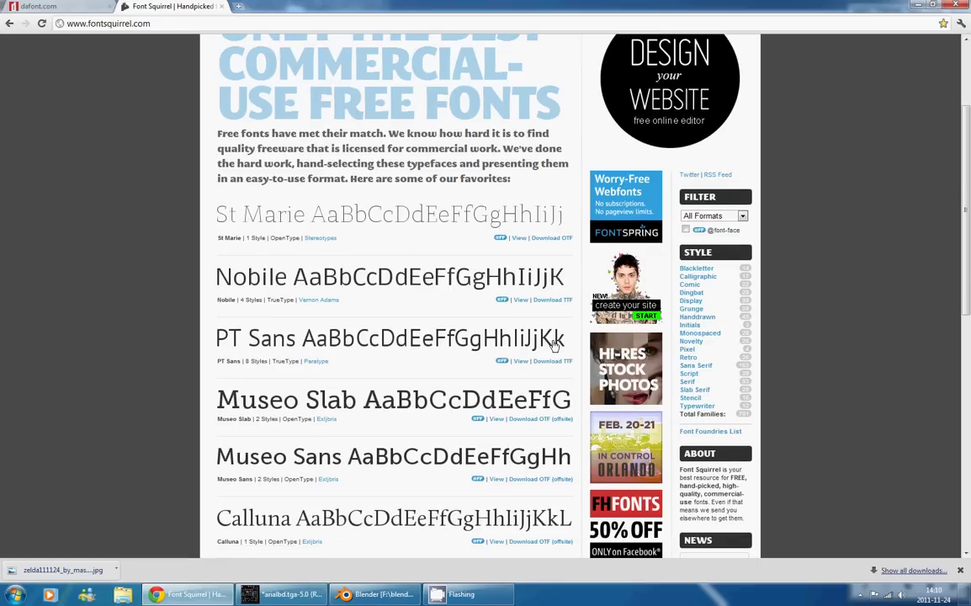
pyautogui.scroll(2, 416, 303)
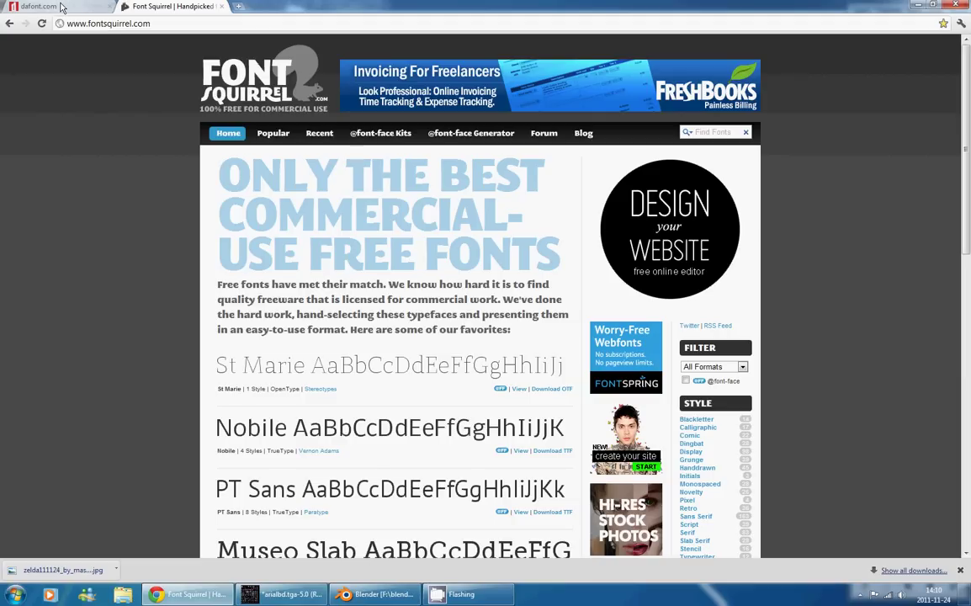
pyautogui.scroll(-2, 411, 405)
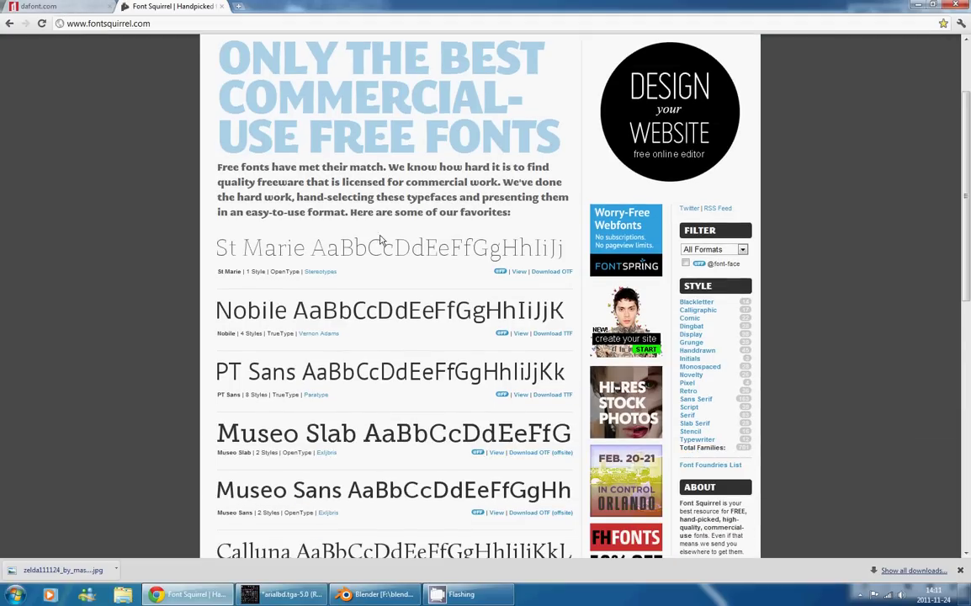
pyautogui.scroll(2, 392, 264)
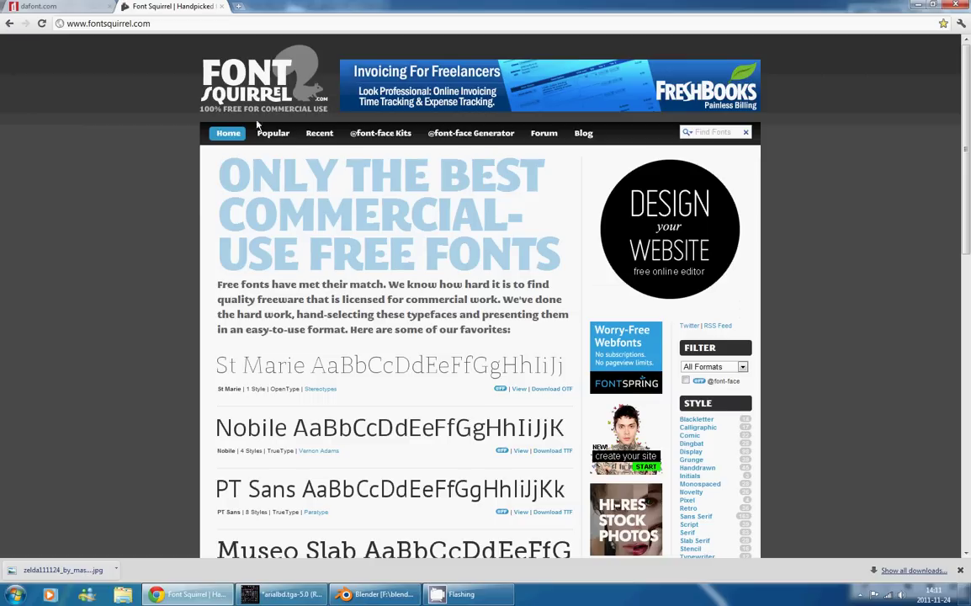
# Look over dafont.com's recently added fonts, then return to the Font Squirrel page
pyautogui.click(60, 7)
pyautogui.scroll(-2, 414, 293)
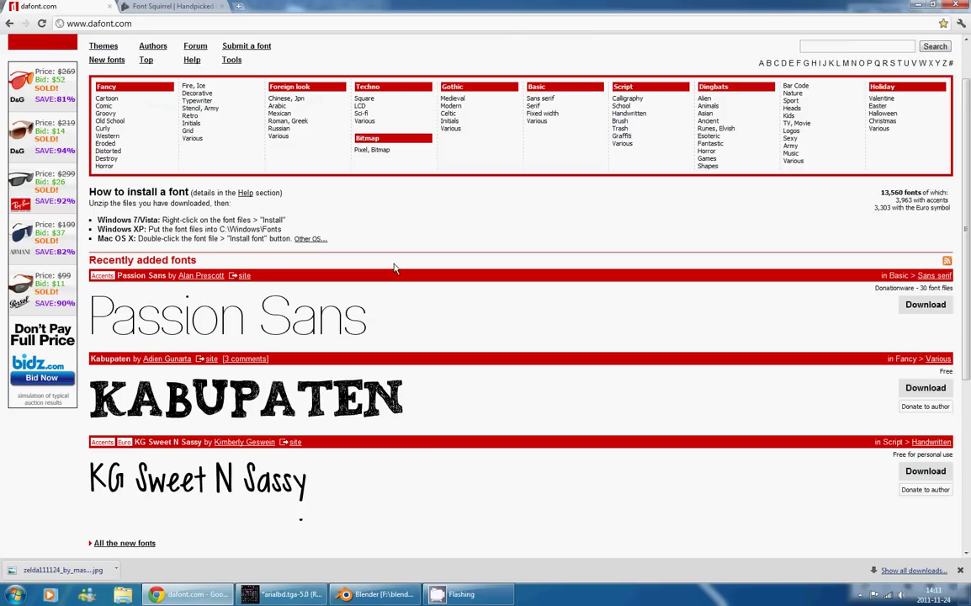
pyautogui.scroll(2, 290, 245)
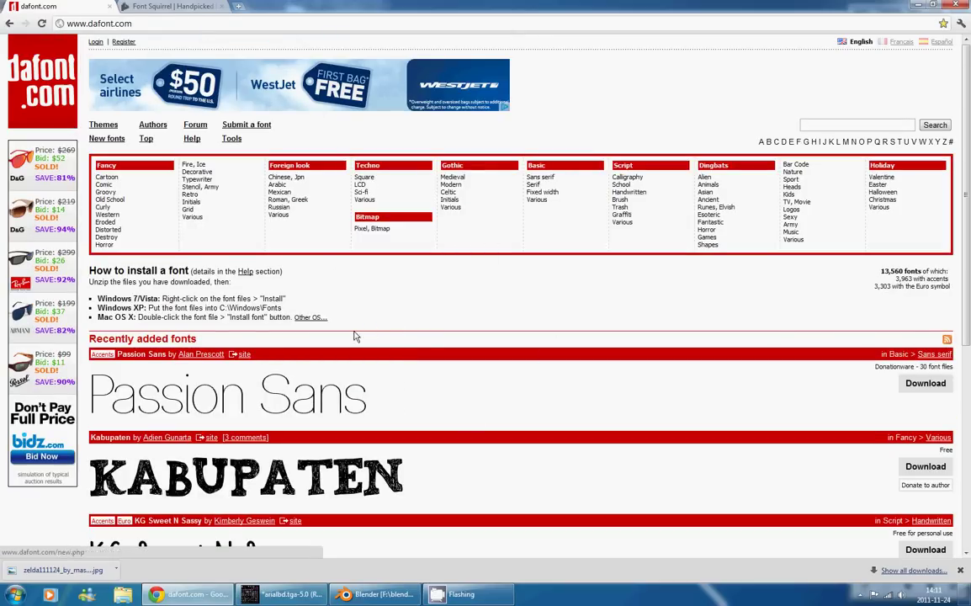
pyautogui.scroll(-3, 459, 423)
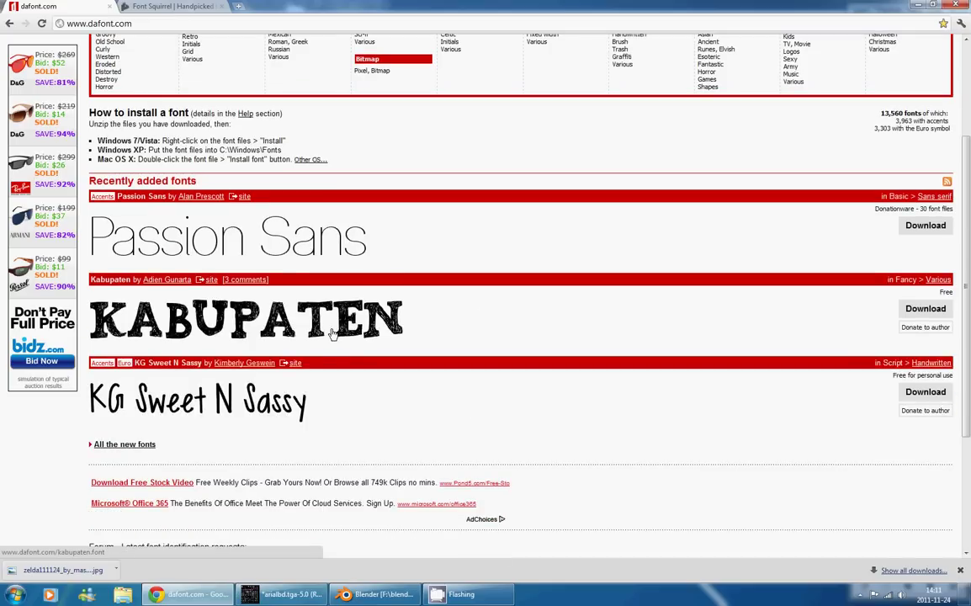
pyautogui.scroll(-2, 538, 418)
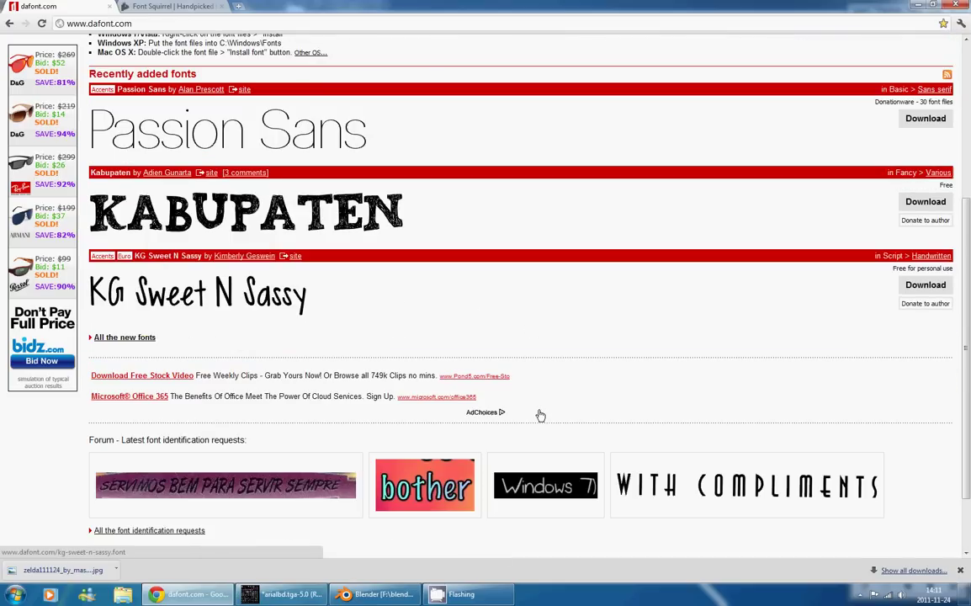
pyautogui.scroll(3, 433, 338)
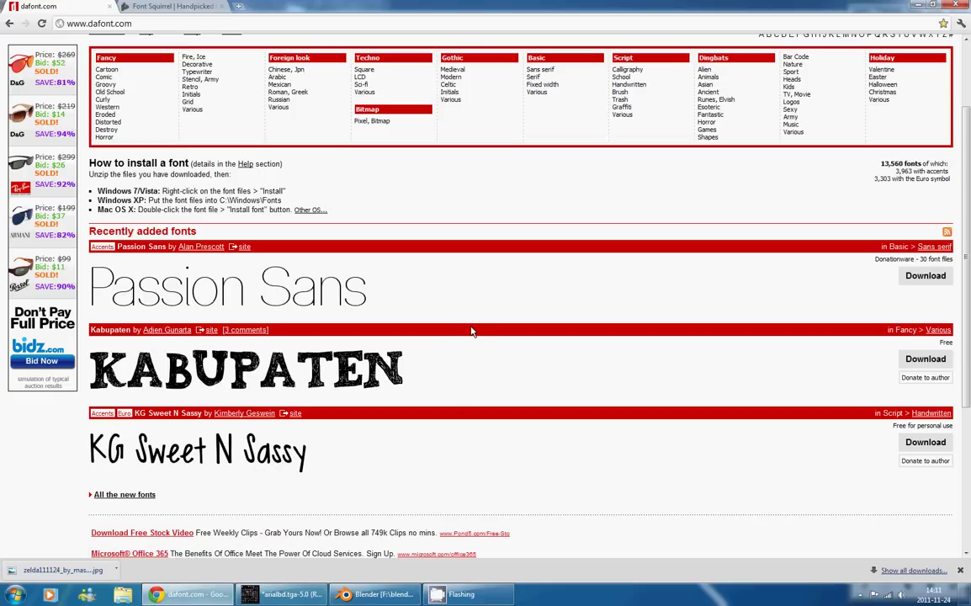
pyautogui.click(167, 6)
# Open Aller from the Font Squirrel list, download its TTF package and open Aller.zip
pyautogui.scroll(-3, 315, 441)
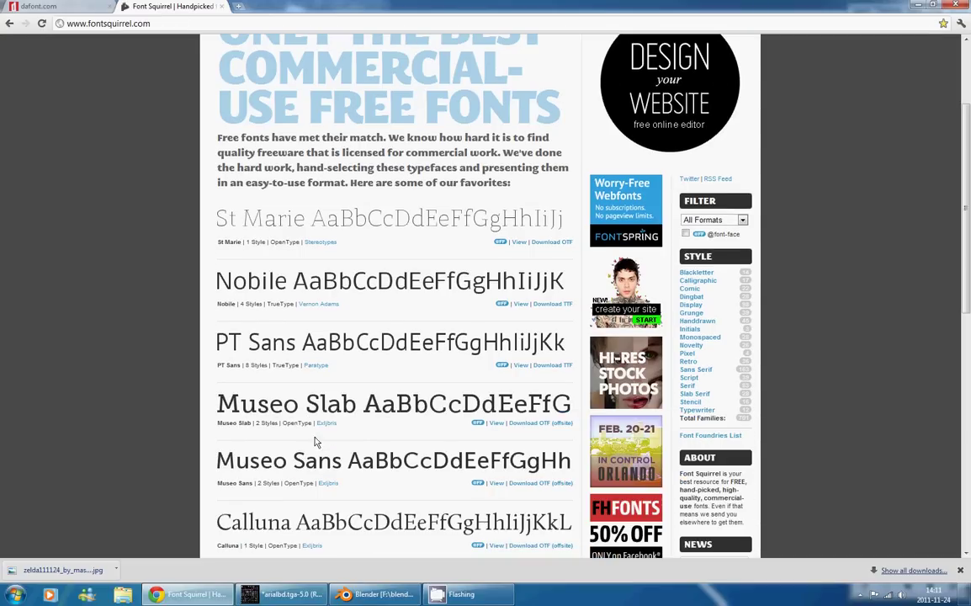
pyautogui.scroll(4, 373, 131)
pyautogui.scroll(-5, 376, 262)
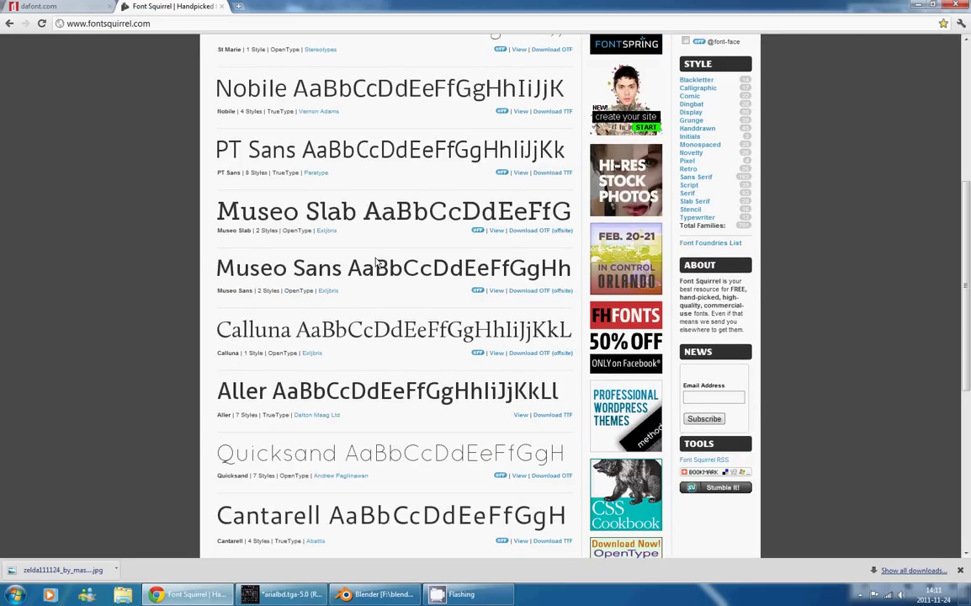
pyautogui.click(387, 401)
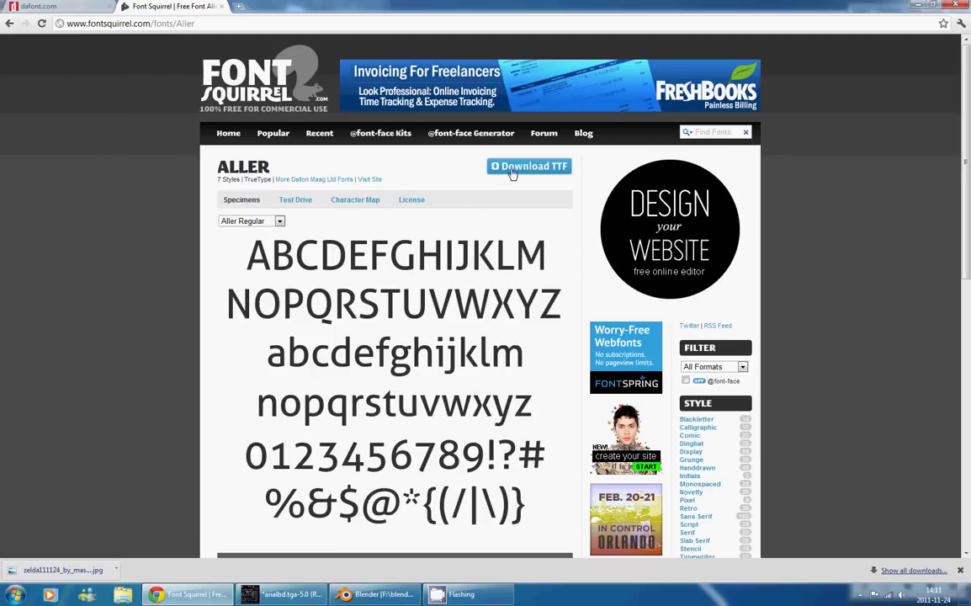
pyautogui.click(562, 174)
pyautogui.click(51, 570)
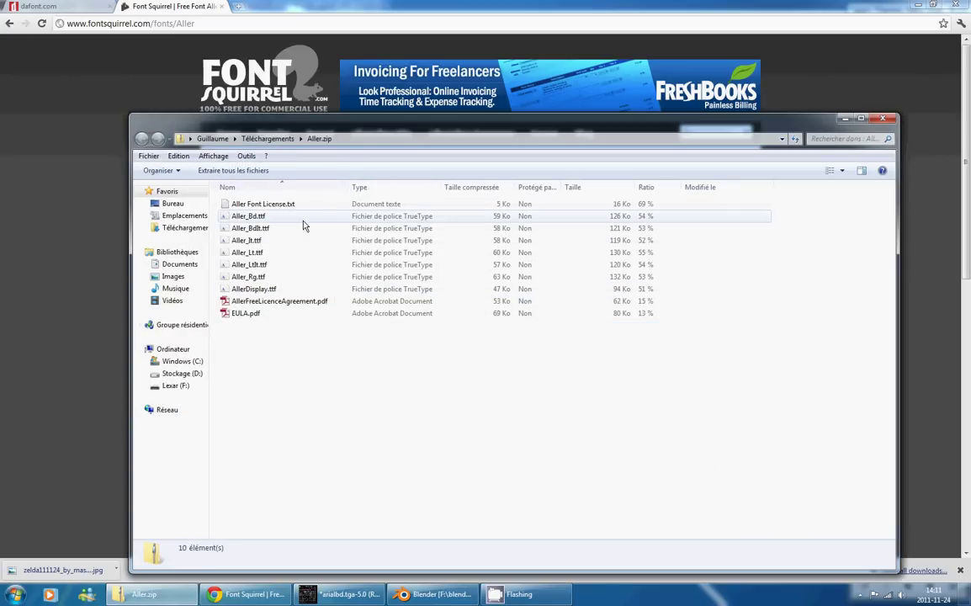
# Look through the Aller .ttf files in Aller.zip and preview Aller_Bd.ttf
pyautogui.click(255, 217)
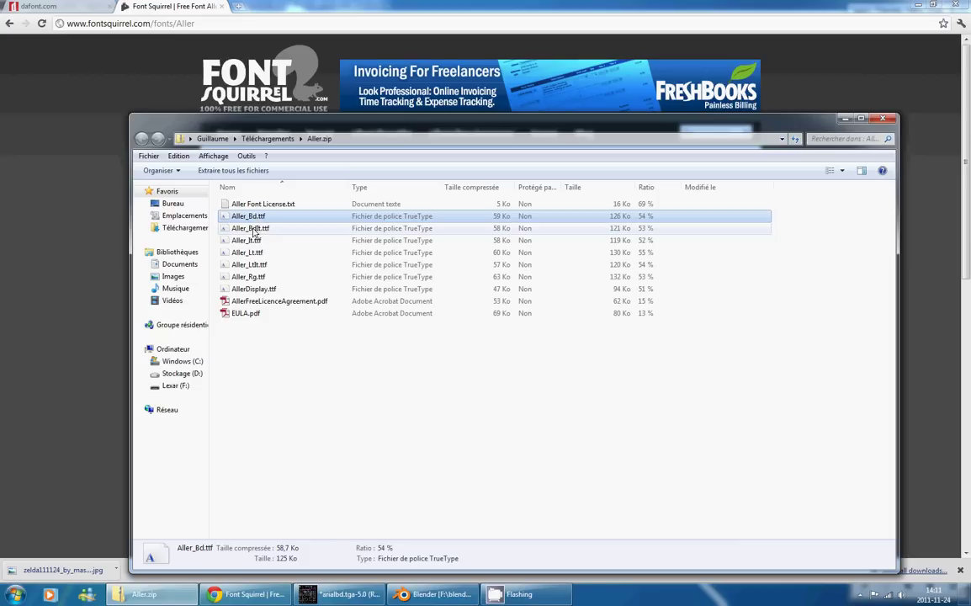
pyautogui.click(253, 240)
pyautogui.click(269, 217)
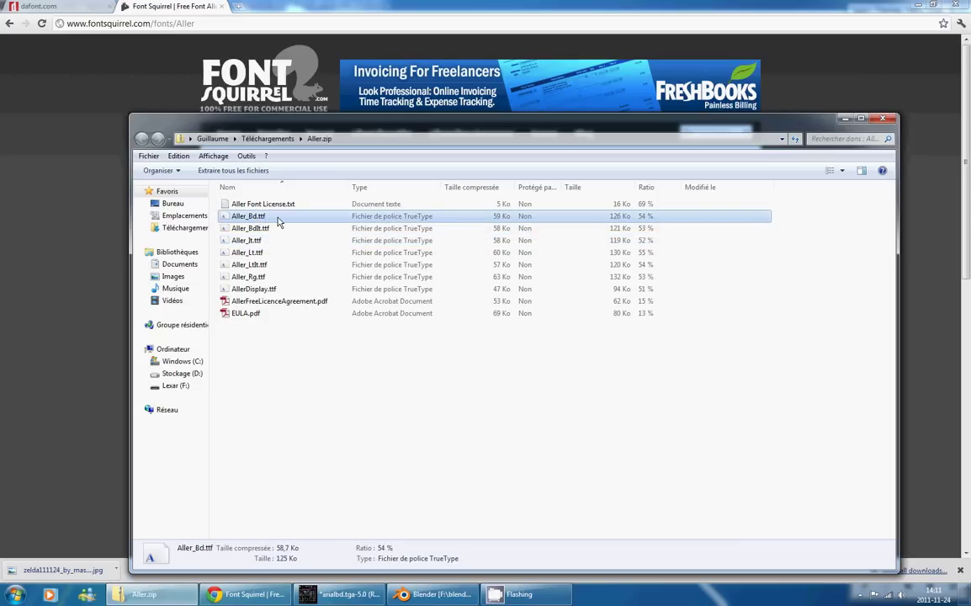
pyautogui.click(276, 228)
pyautogui.click(274, 241)
pyautogui.click(273, 253)
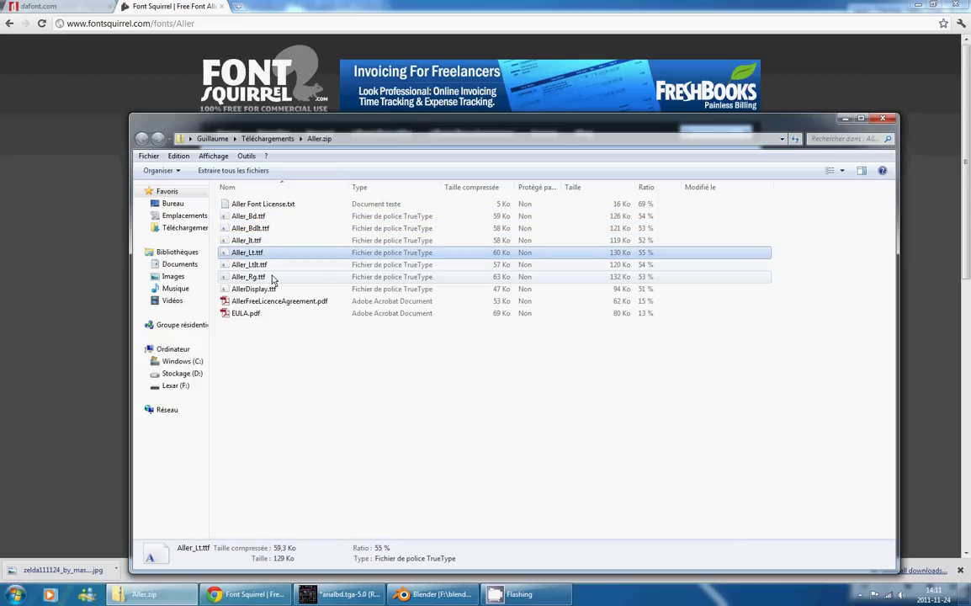
pyautogui.doubleClick(271, 218)
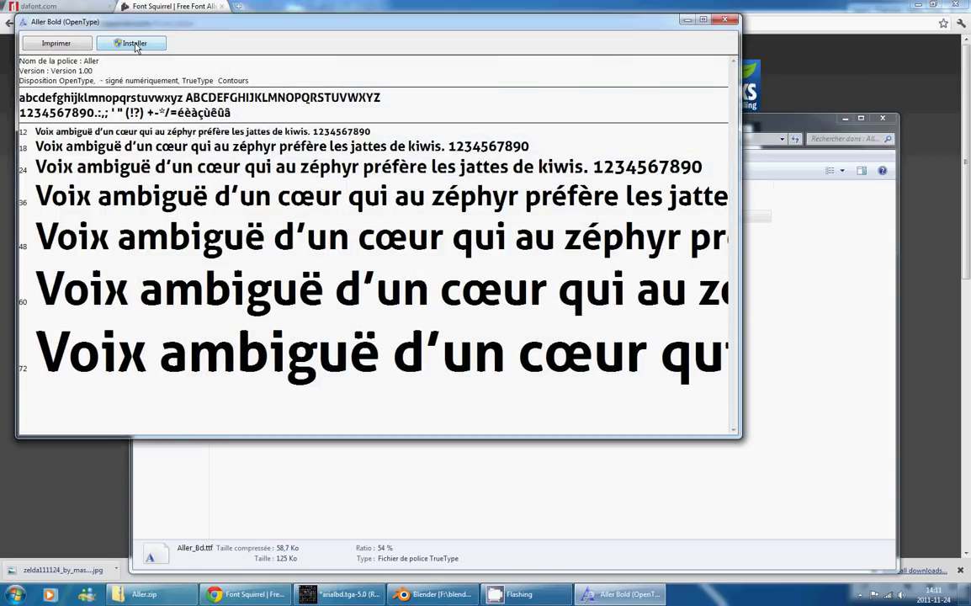
# Close the Aller Bold preview and the archive window, returning to the GIMP texture
pyautogui.click(724, 18)
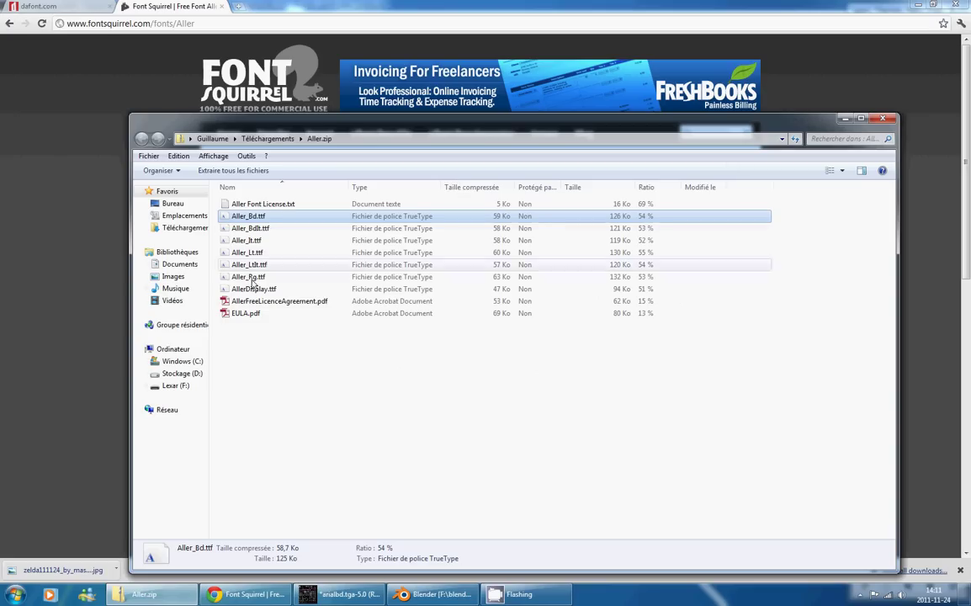
pyautogui.click(882, 118)
pyautogui.click(252, 594)
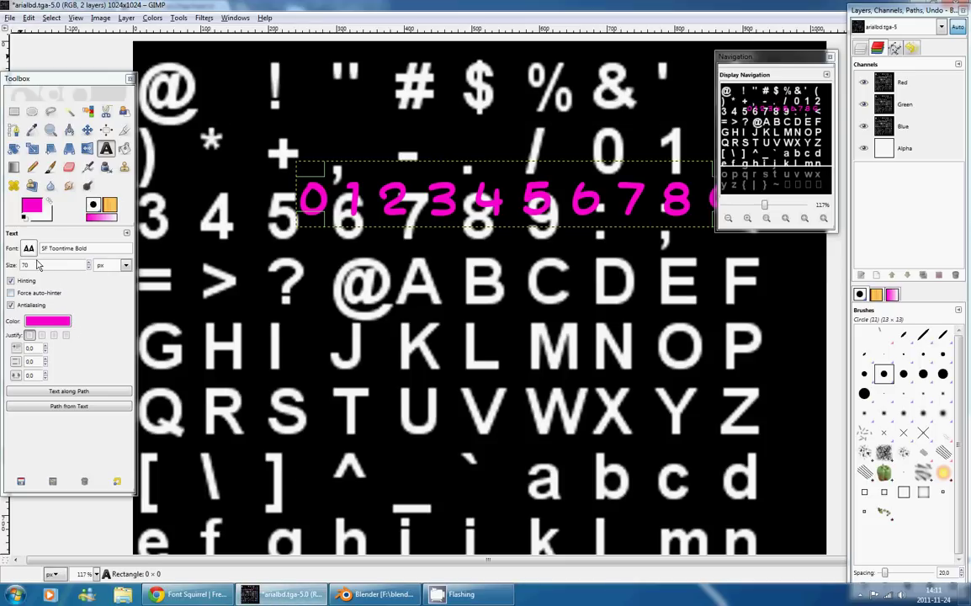
pyautogui.click(11, 281)
pyautogui.click(189, 593)
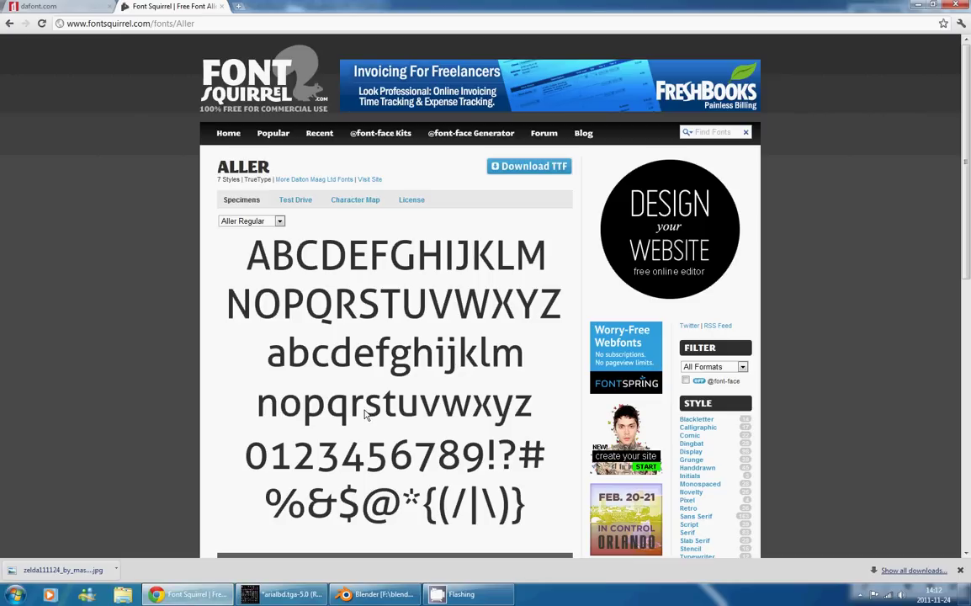
pyautogui.click(280, 594)
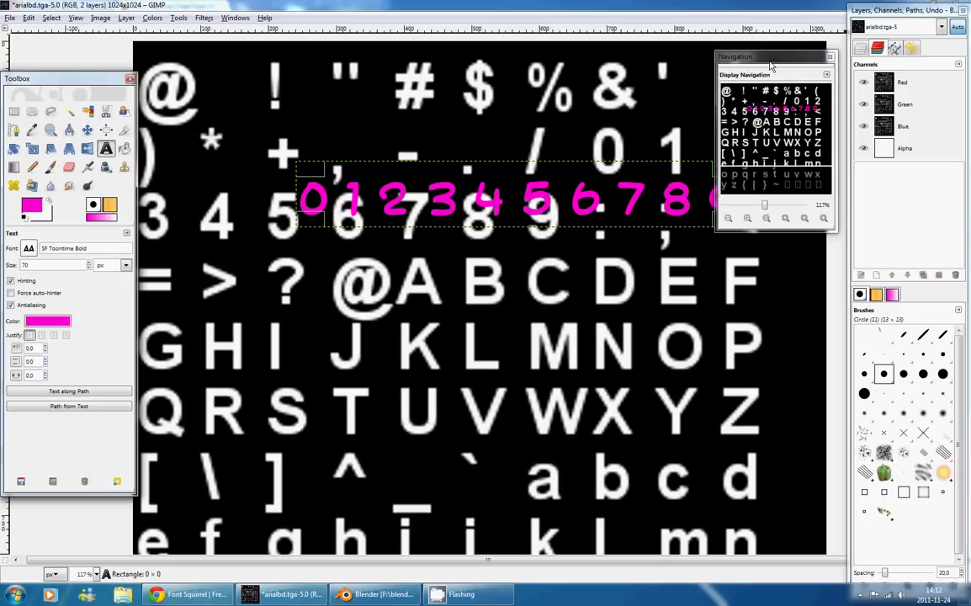
# Move the navigation preview out of the way and show the image's layers
pyautogui.moveTo(771, 66); pyautogui.dragTo(868, 114)
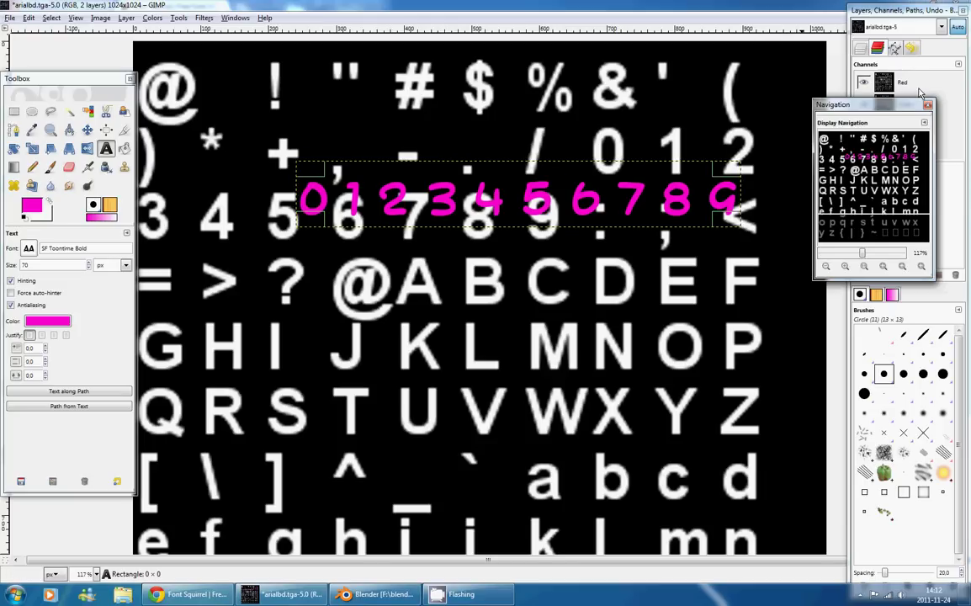
pyautogui.moveTo(891, 112); pyautogui.dragTo(840, 196)
pyautogui.click(860, 49)
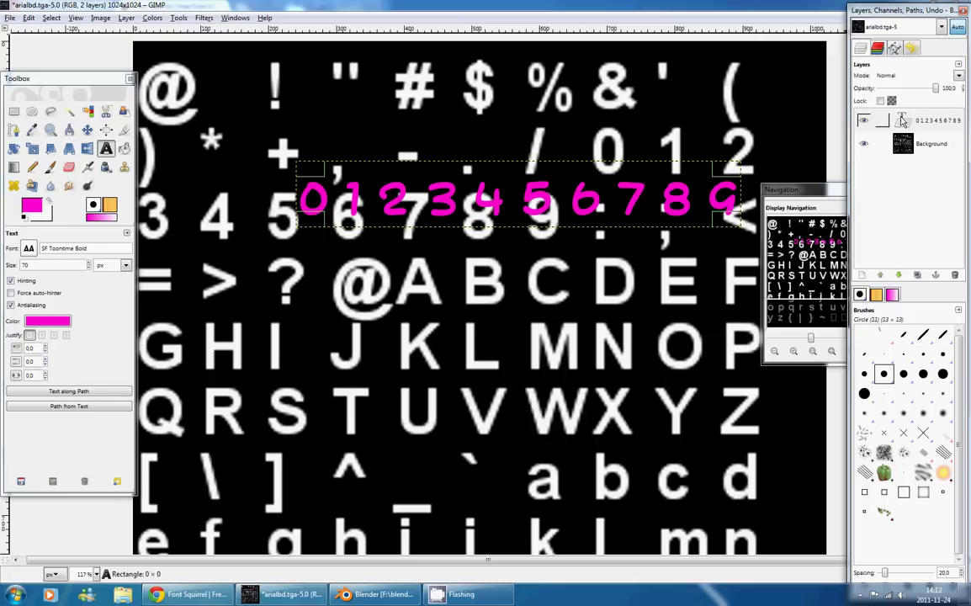
pyautogui.moveTo(791, 200); pyautogui.dragTo(750, 230)
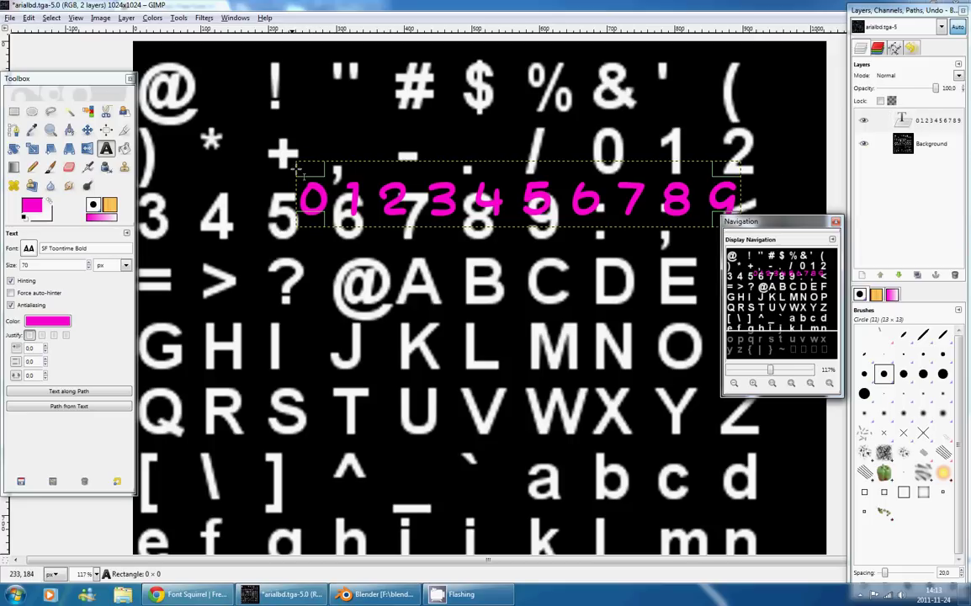
# Add a transparent 1024×1024 layer, place the digit text above it and merge it down
pyautogui.click(326, 195)
pyautogui.click(861, 275)
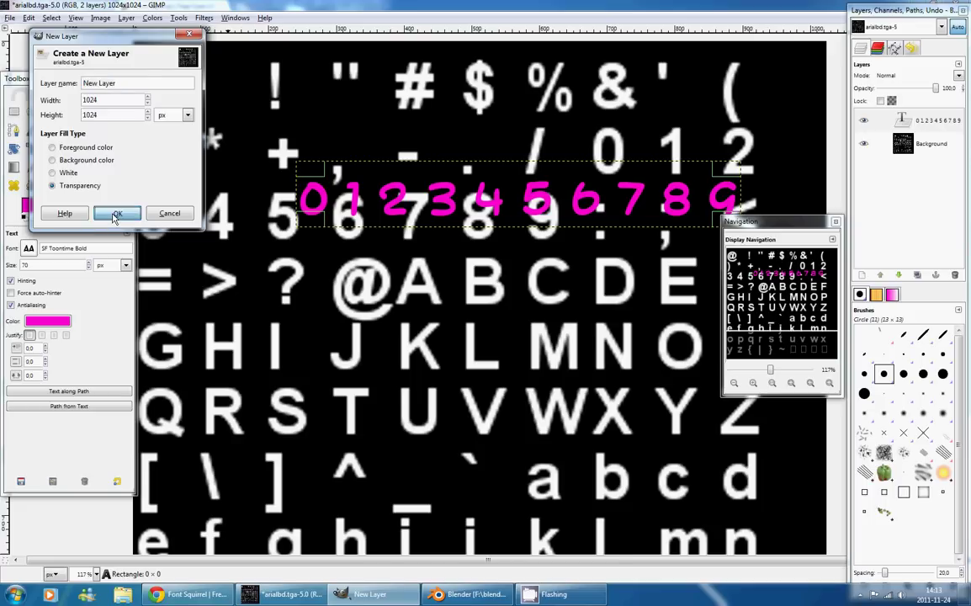
pyautogui.click(117, 213)
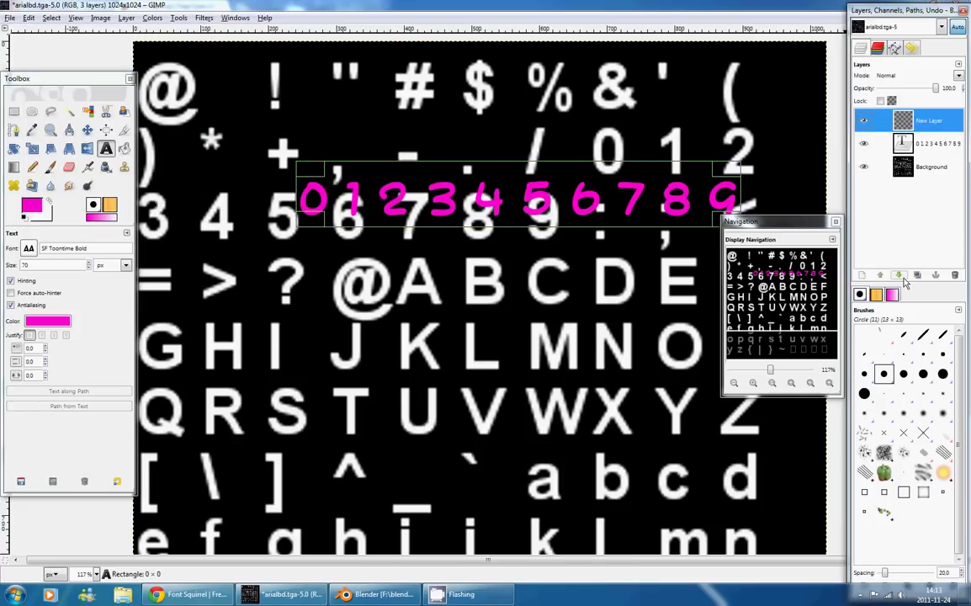
pyautogui.moveTo(905, 139); pyautogui.dragTo(923, 124)
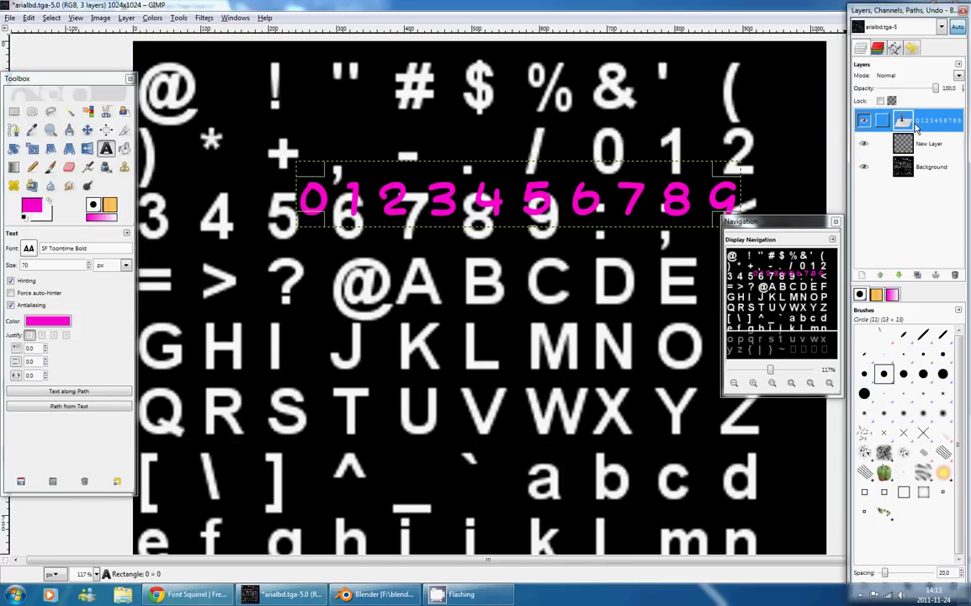
pyautogui.rightClick(905, 123)
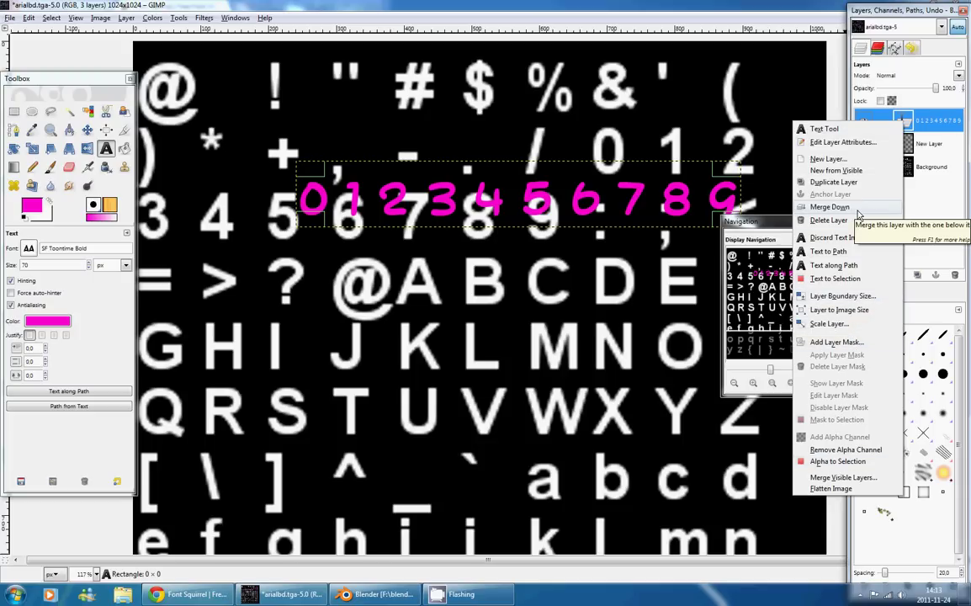
pyautogui.click(858, 214)
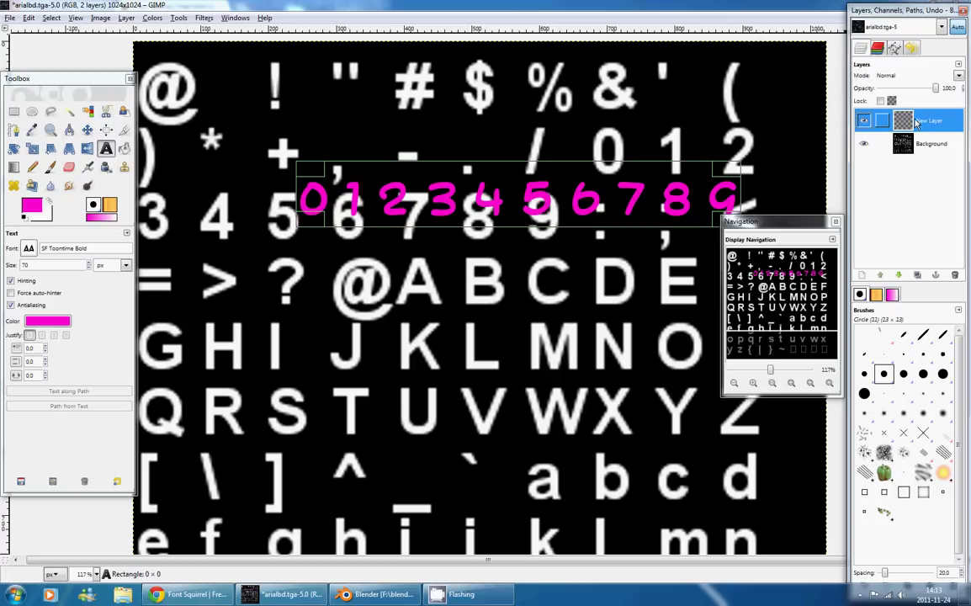
# With rectangle select, move the pink 0, 1, 2, 3 and 4 onto their white digits
pyautogui.click(15, 120)
pyautogui.click(14, 117)
pyautogui.moveTo(280, 159); pyautogui.dragTo(606, 161)
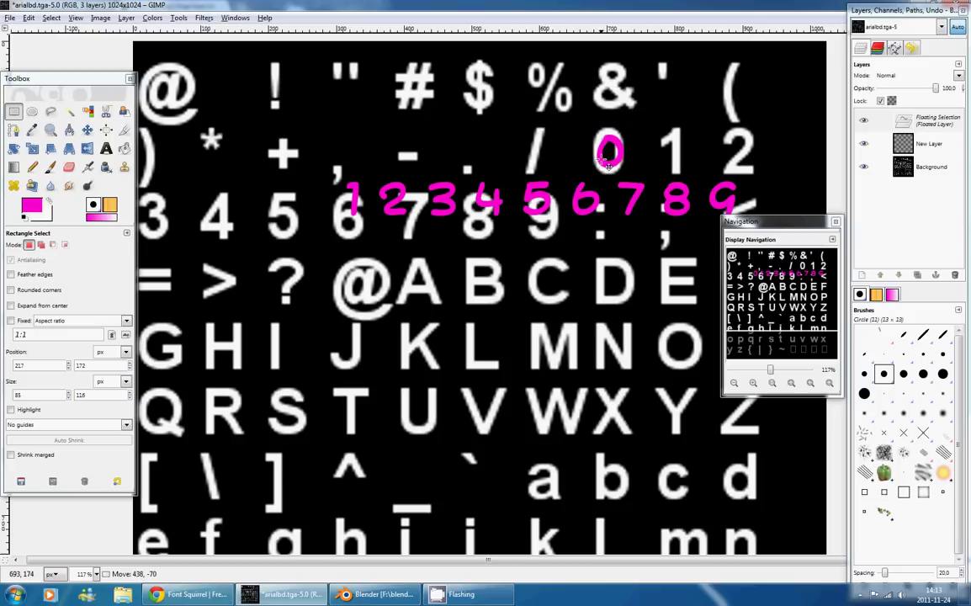
pyautogui.click(387, 152)
pyautogui.moveTo(317, 157); pyautogui.dragTo(679, 160)
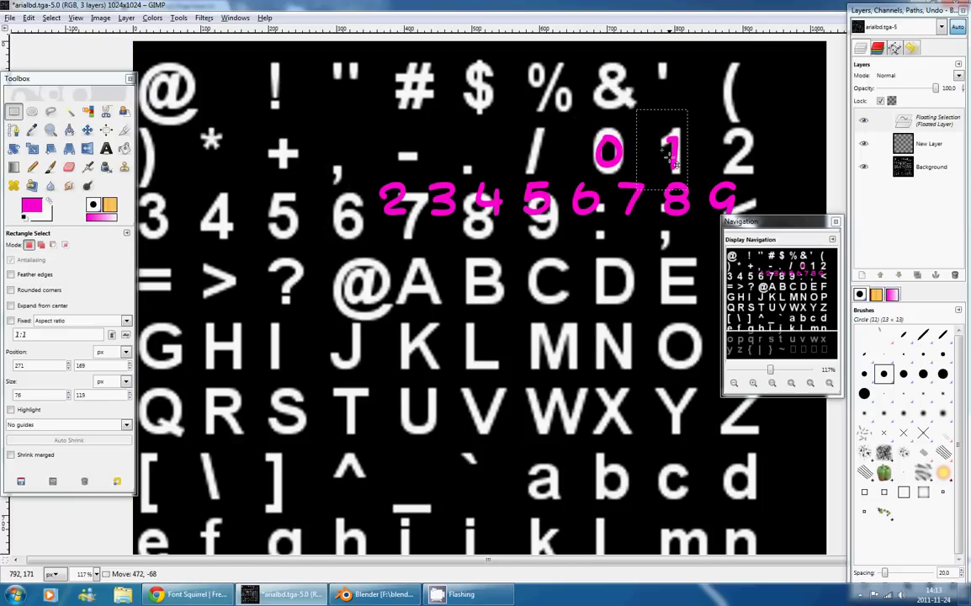
pyautogui.click(446, 158)
pyautogui.moveTo(358, 166); pyautogui.dragTo(415, 236)
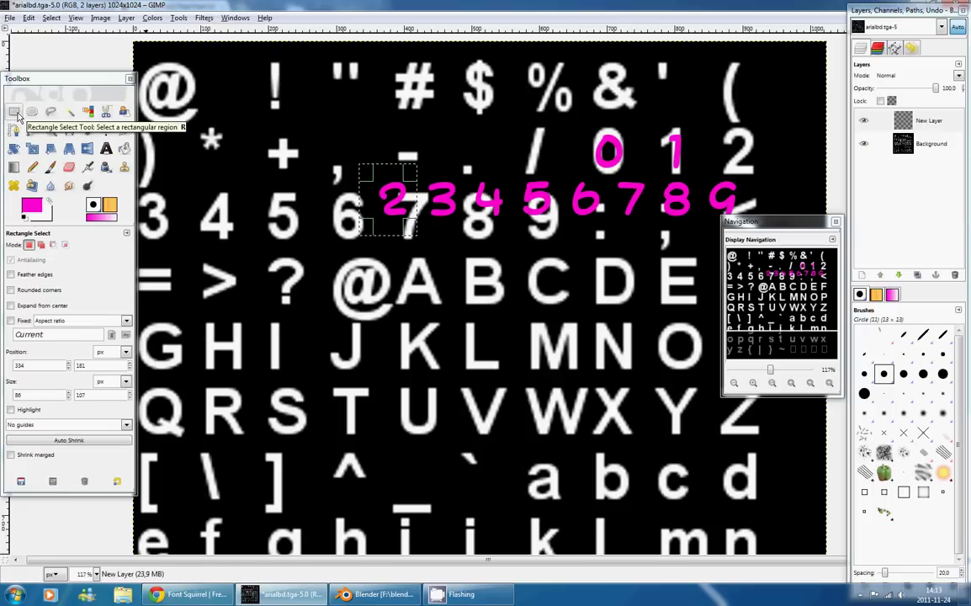
pyautogui.press('ctrl')
pyautogui.moveTo(410, 225); pyautogui.dragTo(744, 166)
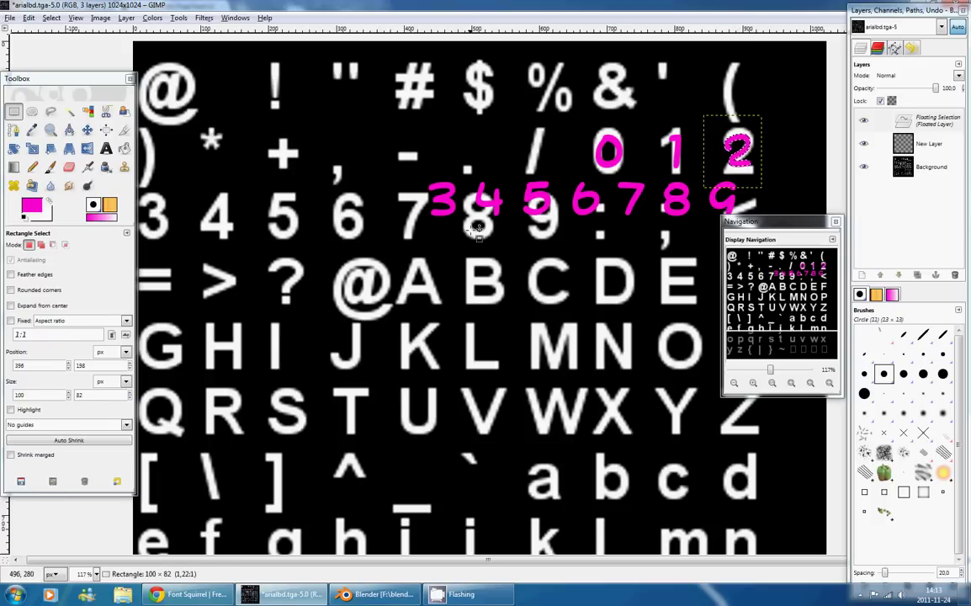
pyautogui.moveTo(397, 152); pyautogui.dragTo(403, 169)
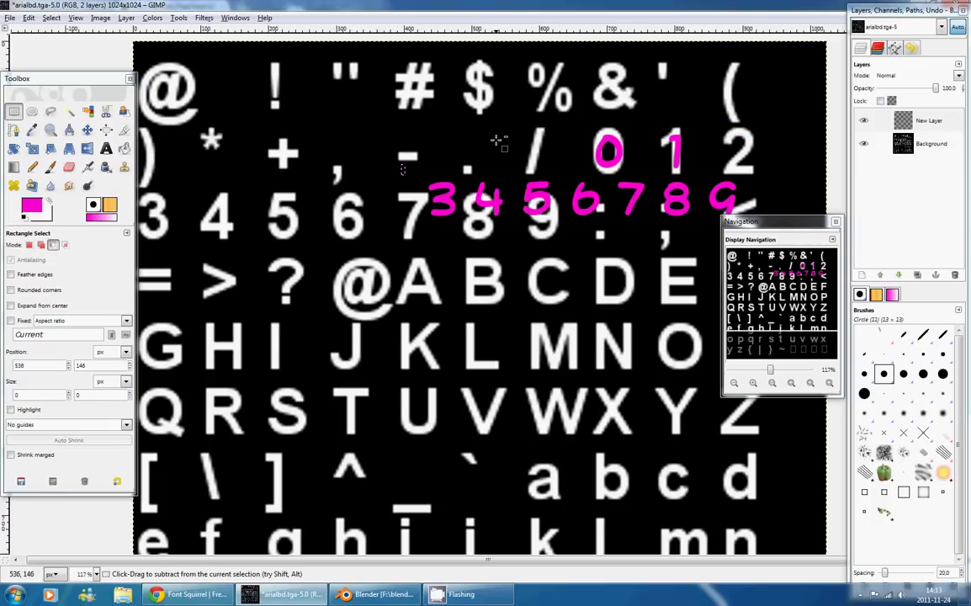
pyautogui.click(499, 140)
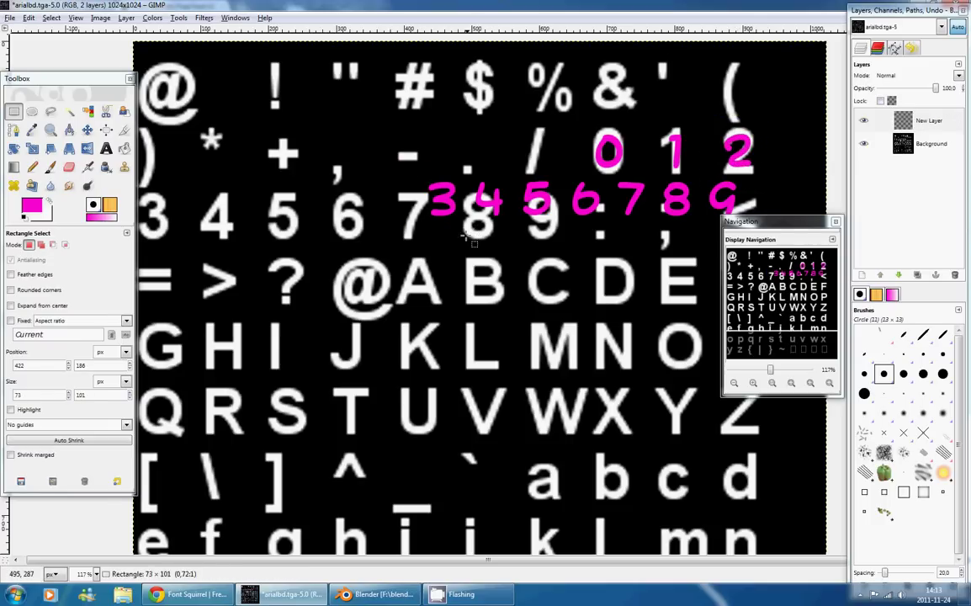
pyautogui.moveTo(419, 168); pyautogui.dragTo(157, 220)
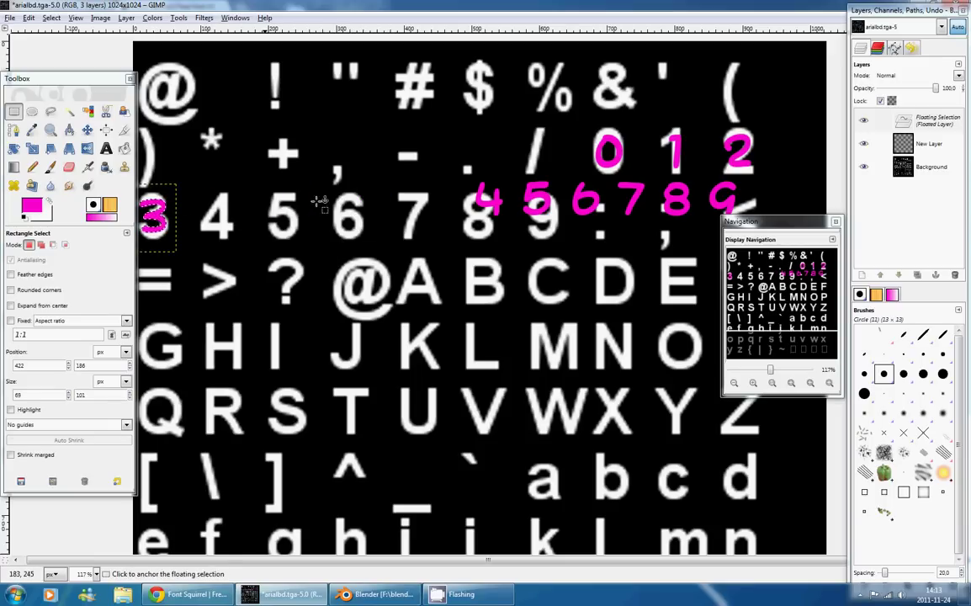
pyautogui.click(435, 155)
pyautogui.moveTo(436, 156); pyautogui.dragTo(514, 239)
pyautogui.moveTo(492, 205); pyautogui.dragTo(221, 222)
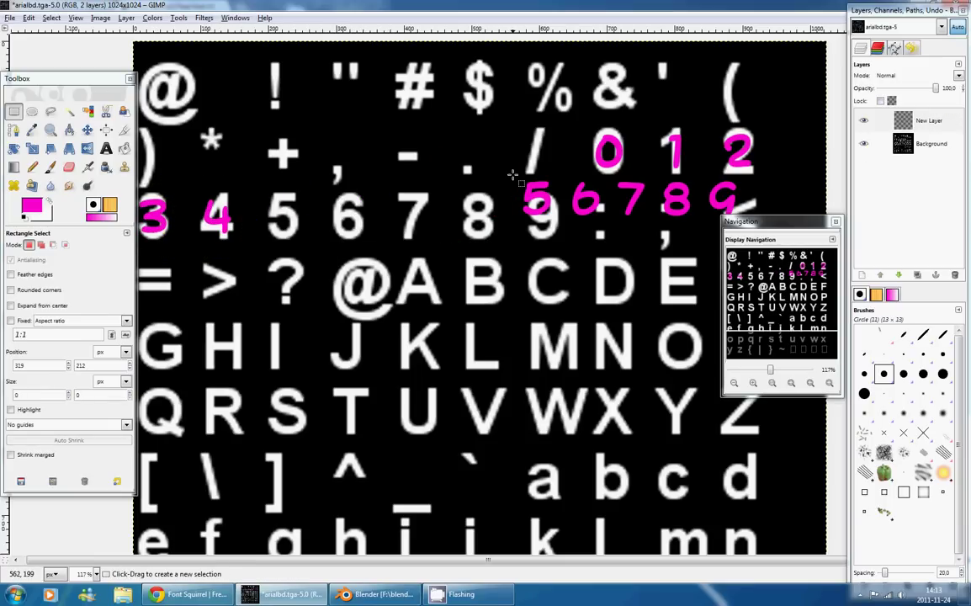
# Move the pink 5, 6, 7, 8 and 9 onto their matching white digits and anchor each
pyautogui.moveTo(512, 173)
pyautogui.mouseDown()
pyautogui.moveTo(553, 223)
pyautogui.moveTo(500, 217)
pyautogui.moveTo(265, 229)
pyautogui.mouseUp()
pyautogui.click(632, 160)
pyautogui.moveTo(563, 175)
pyautogui.mouseDown()
pyautogui.moveTo(606, 224)
pyautogui.moveTo(347, 229)
pyautogui.mouseUp()
pyautogui.click(496, 208)
pyautogui.moveTo(605, 180)
pyautogui.mouseDown()
pyautogui.moveTo(654, 226)
pyautogui.moveTo(422, 218)
pyautogui.mouseUp()
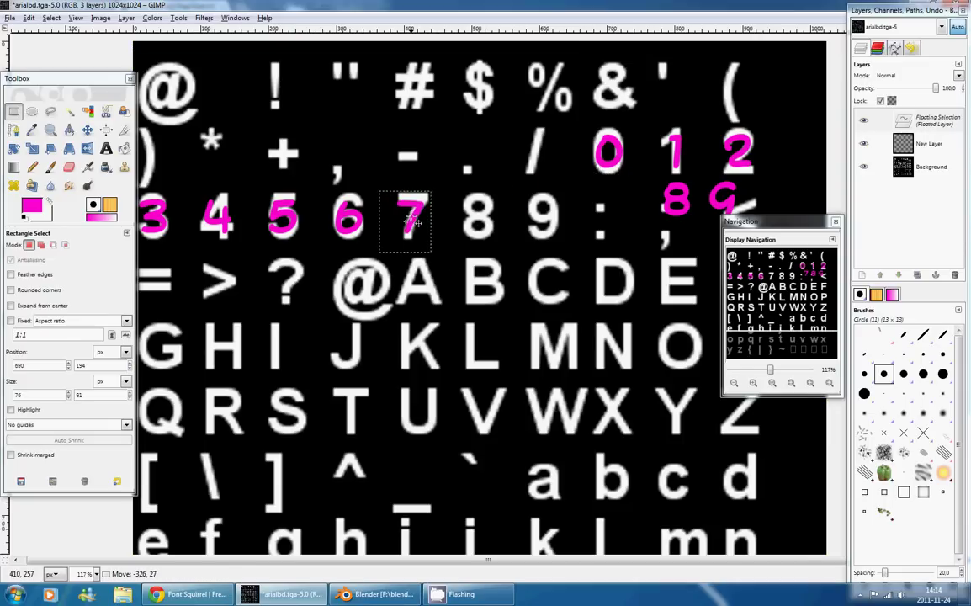
pyautogui.click(523, 184)
pyautogui.moveTo(645, 181)
pyautogui.mouseDown()
pyautogui.moveTo(697, 227)
pyautogui.moveTo(608, 214)
pyautogui.moveTo(476, 223)
pyautogui.mouseUp()
pyautogui.click(437, 175)
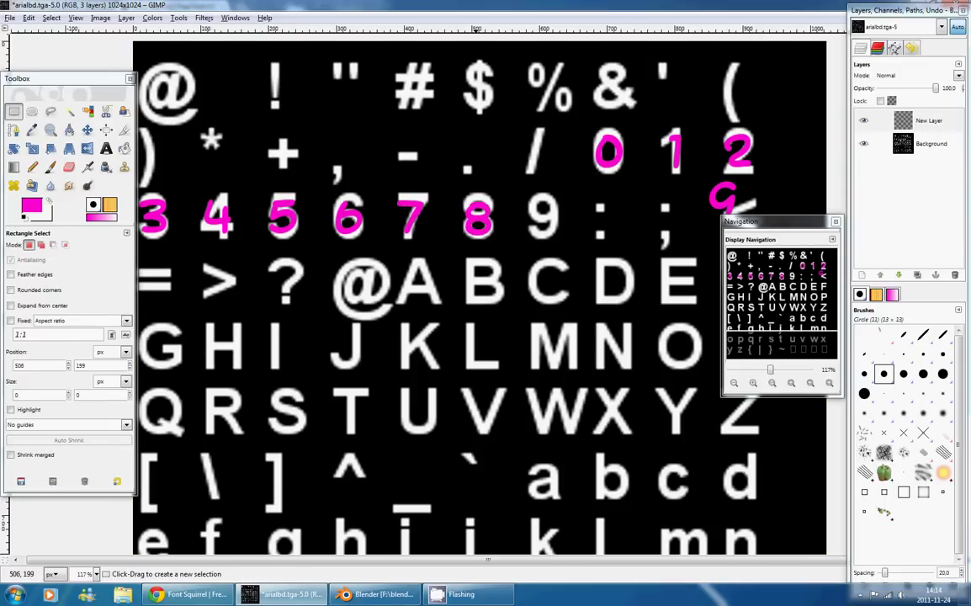
pyautogui.moveTo(685, 170); pyautogui.dragTo(763, 247)
pyautogui.moveTo(723, 202); pyautogui.dragTo(543, 220)
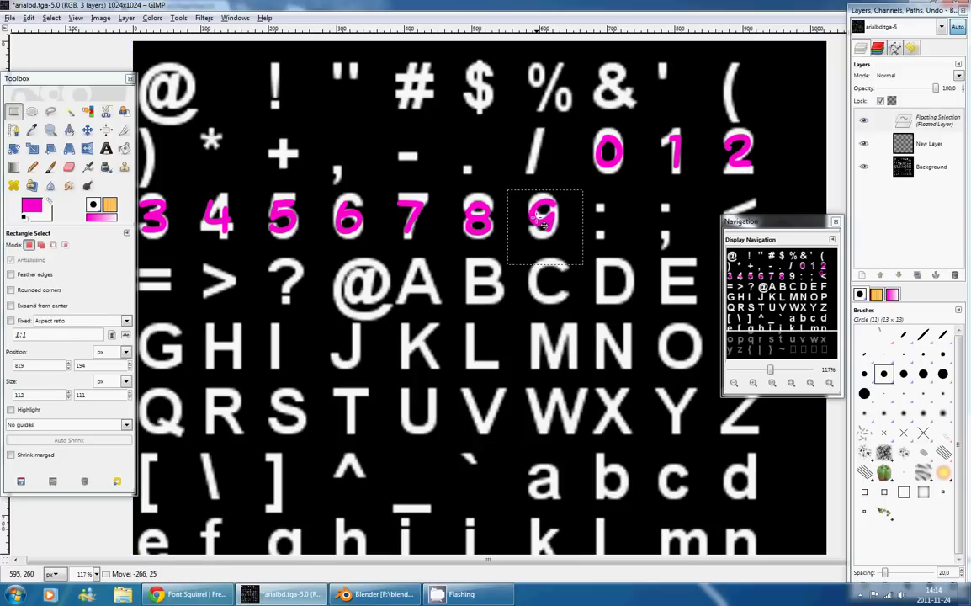
pyautogui.click(639, 209)
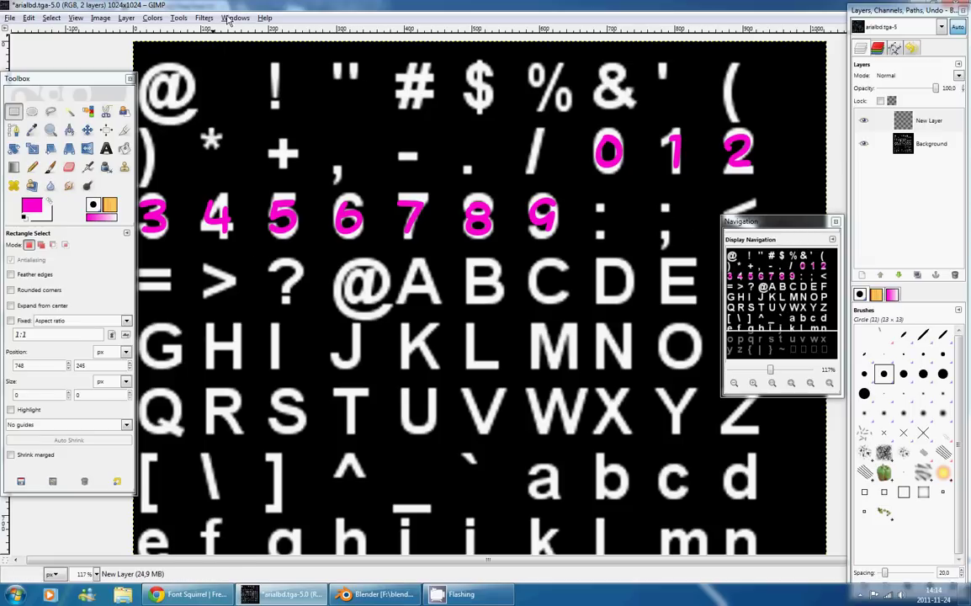
# Open Filters > Alpha to Logo > Neon with black background and cyan glow, and move the dialog aside
pyautogui.click(232, 18)
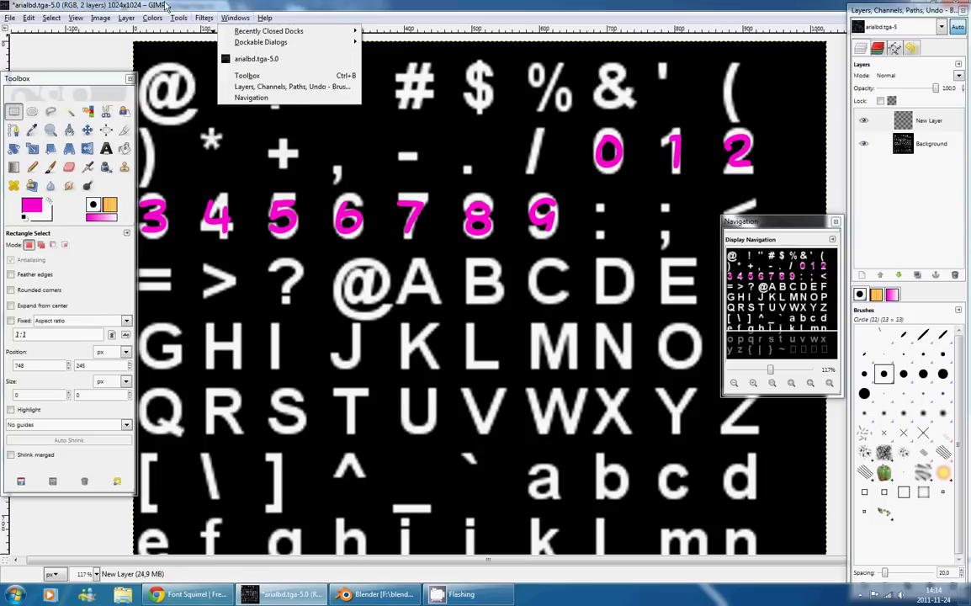
pyautogui.moveTo(205, 19)
pyautogui.moveTo(247, 220)
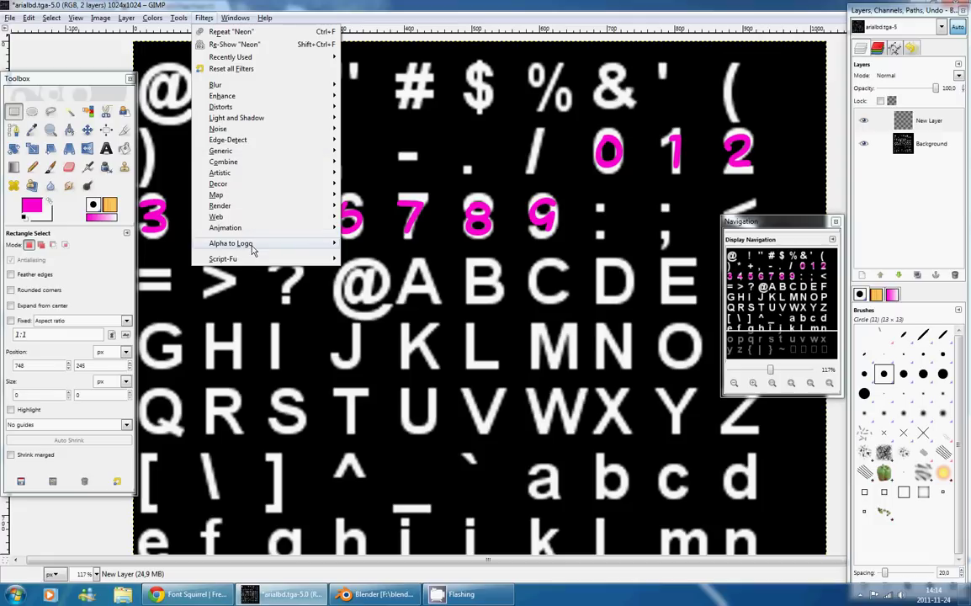
pyautogui.moveTo(252, 246)
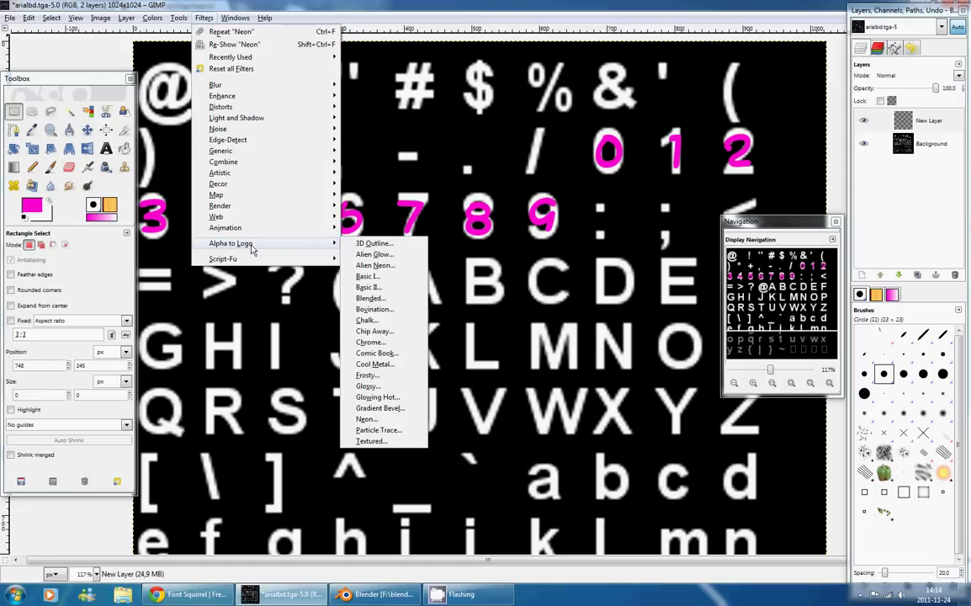
pyautogui.click(385, 422)
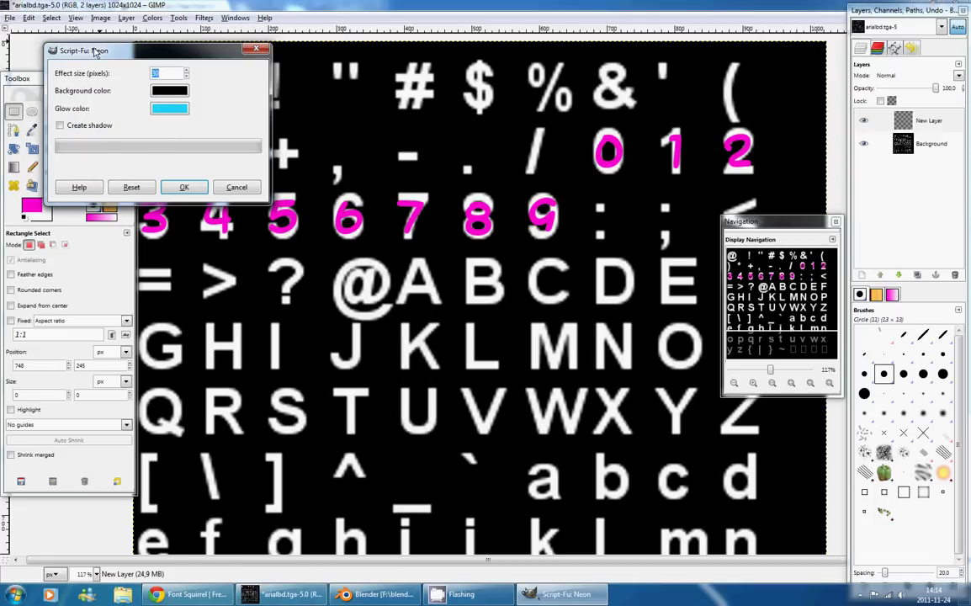
pyautogui.moveTo(95, 52); pyautogui.dragTo(145, 72)
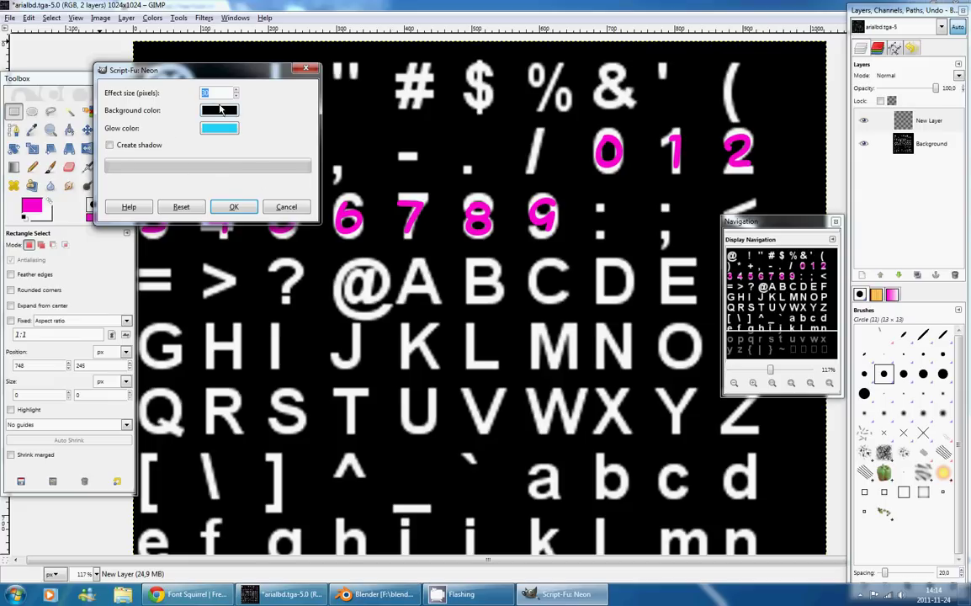
# Apply the 30-pixel Neon effect to digits 0–9 and move the Toolbox and Navigation windows aside
pyautogui.click(243, 207)
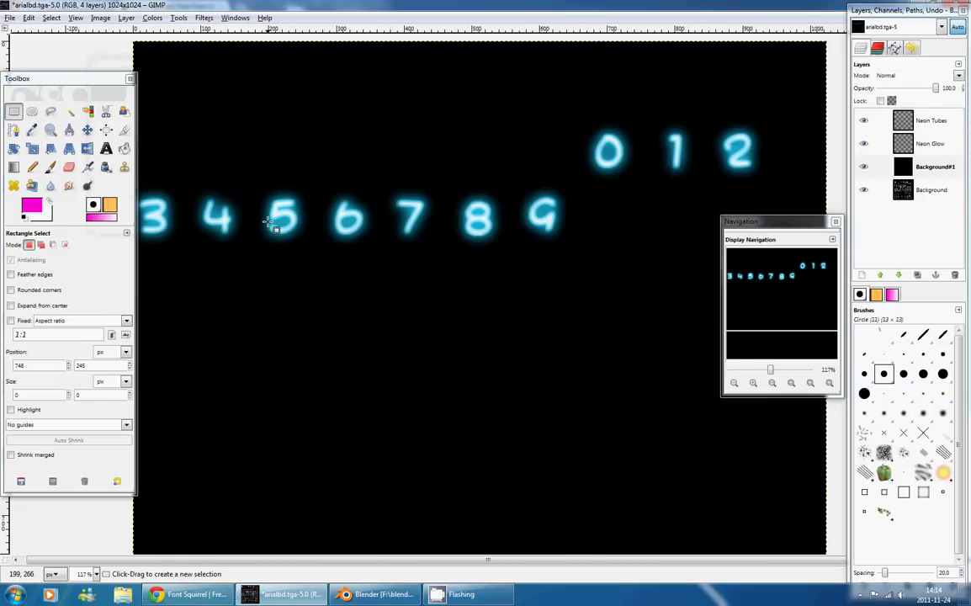
pyautogui.moveTo(56, 78); pyautogui.dragTo(0, 80)
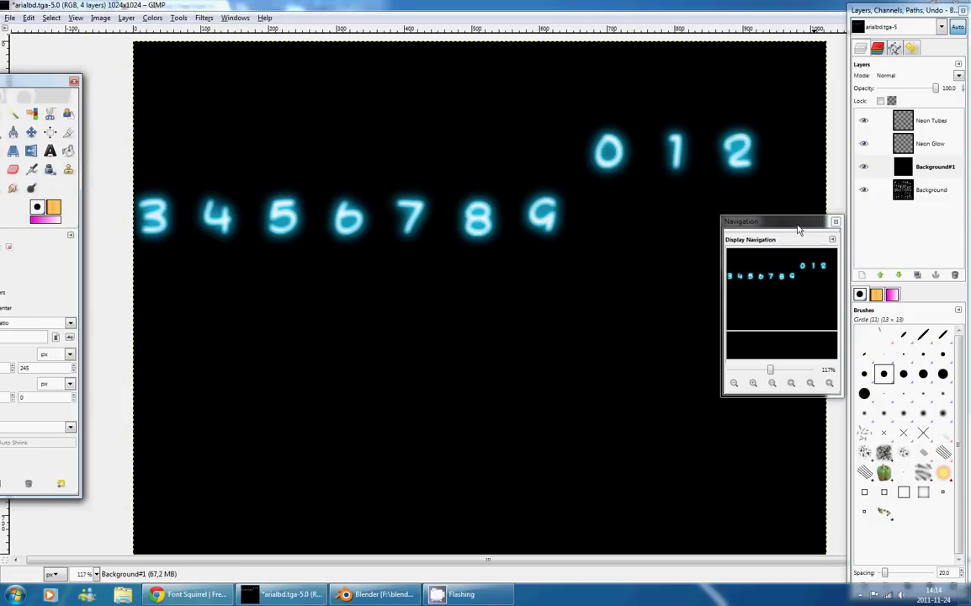
pyautogui.moveTo(798, 228); pyautogui.dragTo(766, 233)
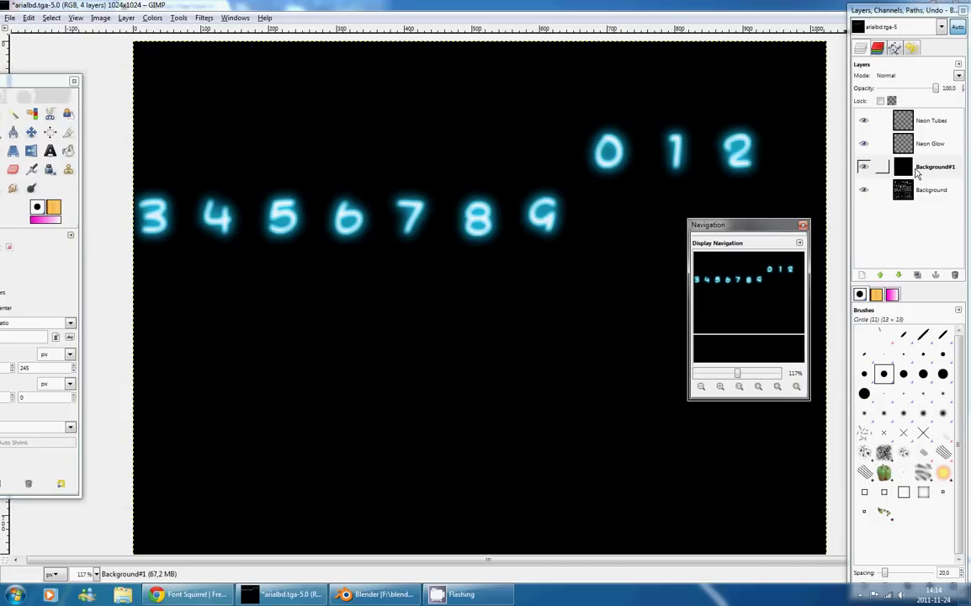
# Hide the black Background#1, select the Background layer and pick the Eraser
pyautogui.click(863, 168)
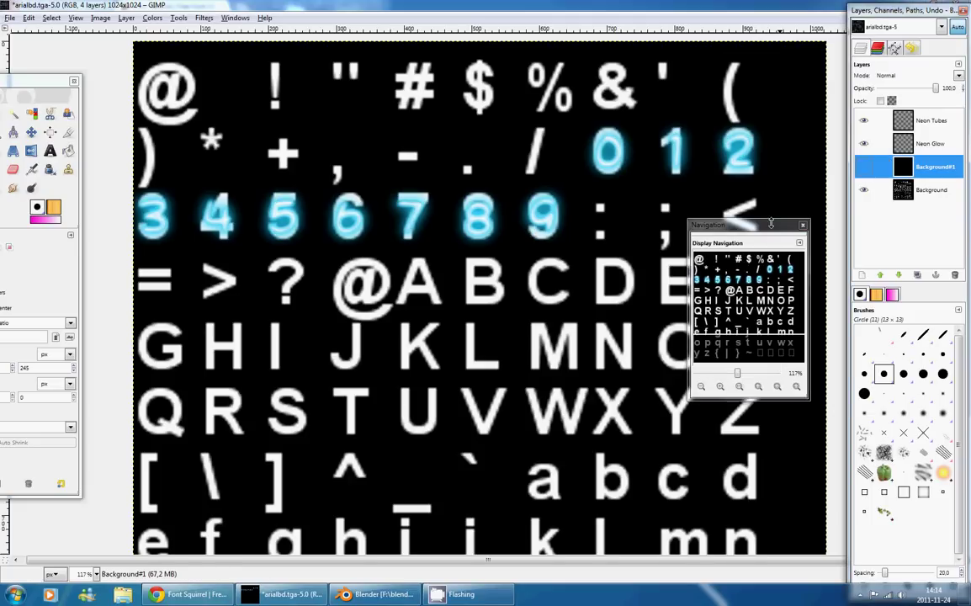
pyautogui.click(919, 192)
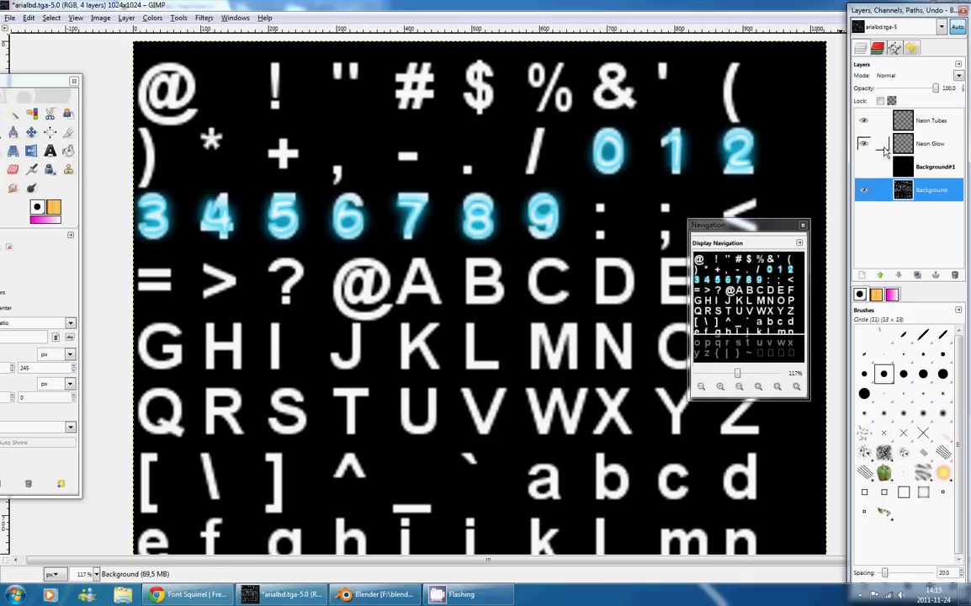
pyautogui.moveTo(20, 81)
pyautogui.mouseDown()
pyautogui.moveTo(117, 96)
pyautogui.moveTo(41, 88)
pyautogui.mouseUp()
pyautogui.click(111, 184)
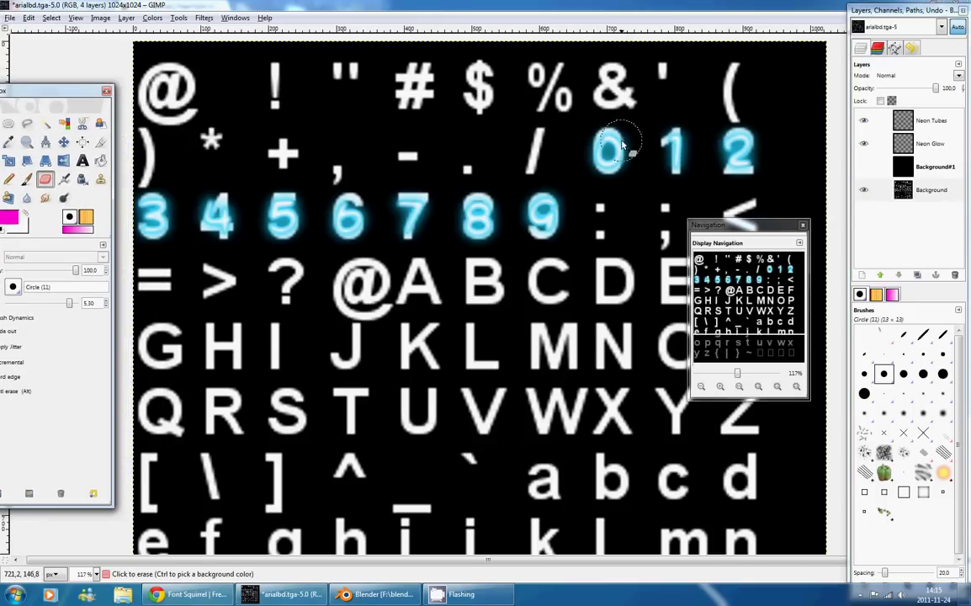
# Erase the white digits behind neon 0–9, widening the erased area around 0 1 2
pyautogui.moveTo(620, 146)
pyautogui.mouseDown()
pyautogui.moveTo(606, 169)
pyautogui.moveTo(712, 162)
pyautogui.moveTo(632, 148)
pyautogui.moveTo(643, 144)
pyautogui.moveTo(786, 154)
pyautogui.moveTo(684, 156)
pyautogui.mouseUp()
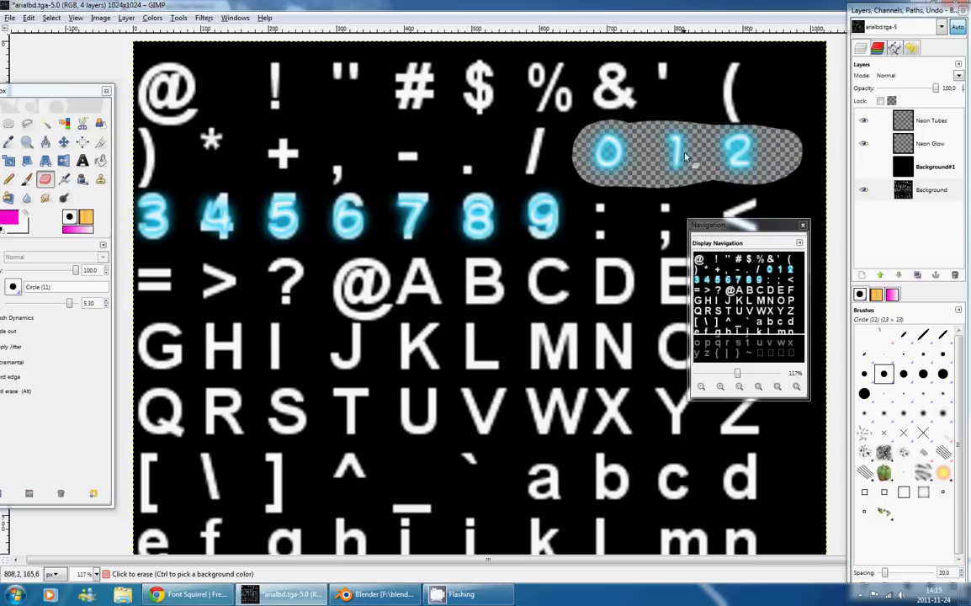
pyautogui.moveTo(141, 206)
pyautogui.mouseDown()
pyautogui.moveTo(294, 217)
pyautogui.moveTo(483, 185)
pyautogui.moveTo(530, 221)
pyautogui.moveTo(412, 228)
pyautogui.moveTo(328, 215)
pyautogui.moveTo(160, 217)
pyautogui.moveTo(185, 235)
pyautogui.moveTo(455, 252)
pyautogui.moveTo(518, 214)
pyautogui.moveTo(522, 164)
pyautogui.moveTo(232, 196)
pyautogui.moveTo(131, 177)
pyautogui.moveTo(419, 231)
pyautogui.mouseUp()
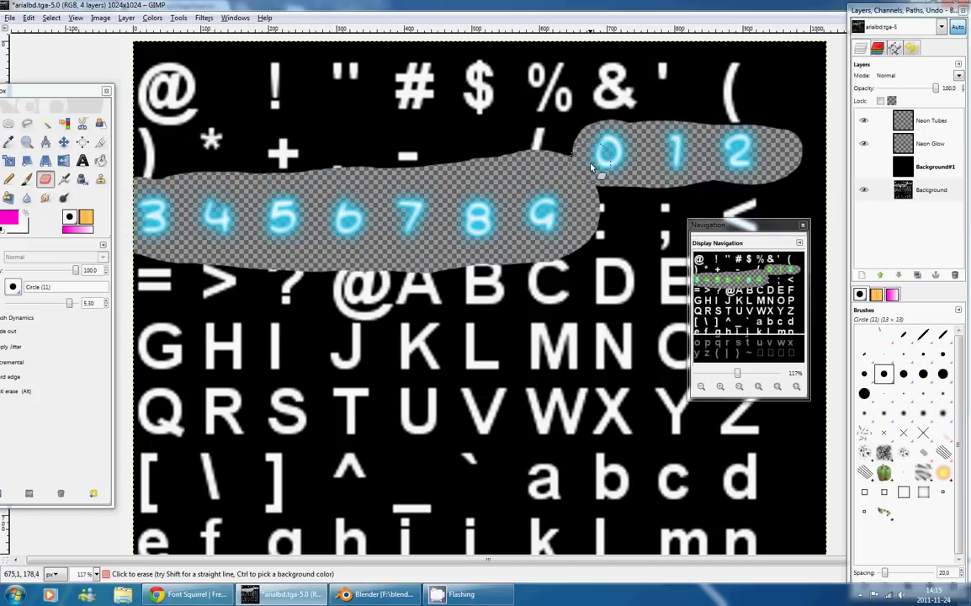
pyautogui.moveTo(591, 166)
pyautogui.mouseDown()
pyautogui.moveTo(624, 128)
pyautogui.moveTo(752, 137)
pyautogui.moveTo(787, 149)
pyautogui.moveTo(794, 169)
pyautogui.moveTo(612, 174)
pyautogui.moveTo(586, 186)
pyautogui.mouseUp()
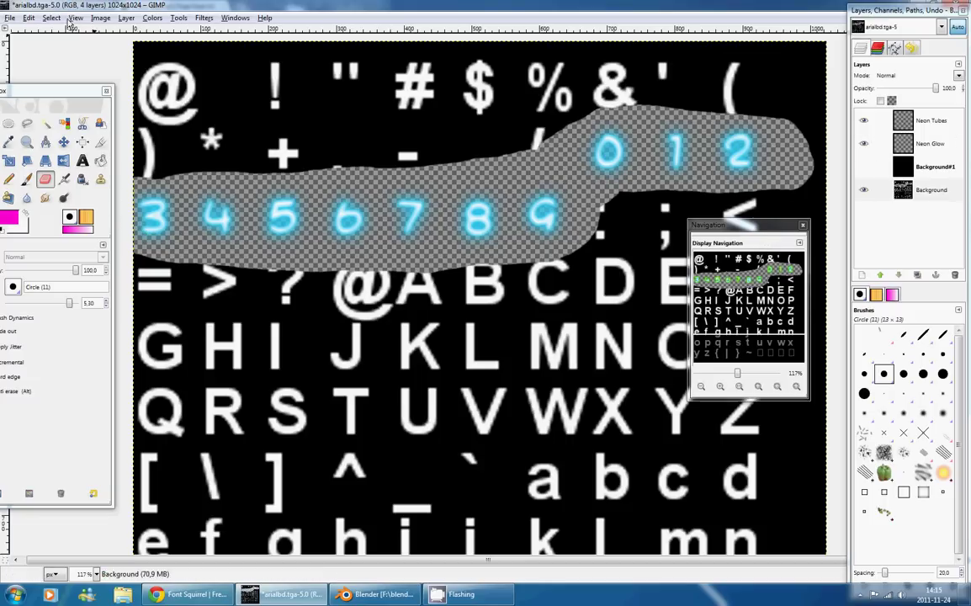
# Use Save As and change the file name from arialbd to arialbd2.png
pyautogui.click(9, 18)
pyautogui.click(8, 18)
pyautogui.click(9, 18)
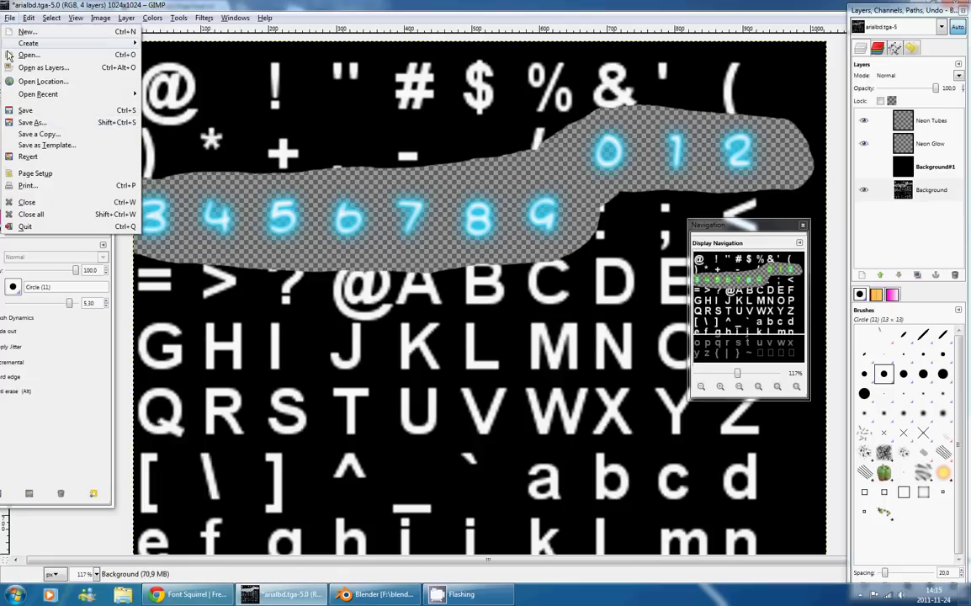
pyautogui.click(36, 123)
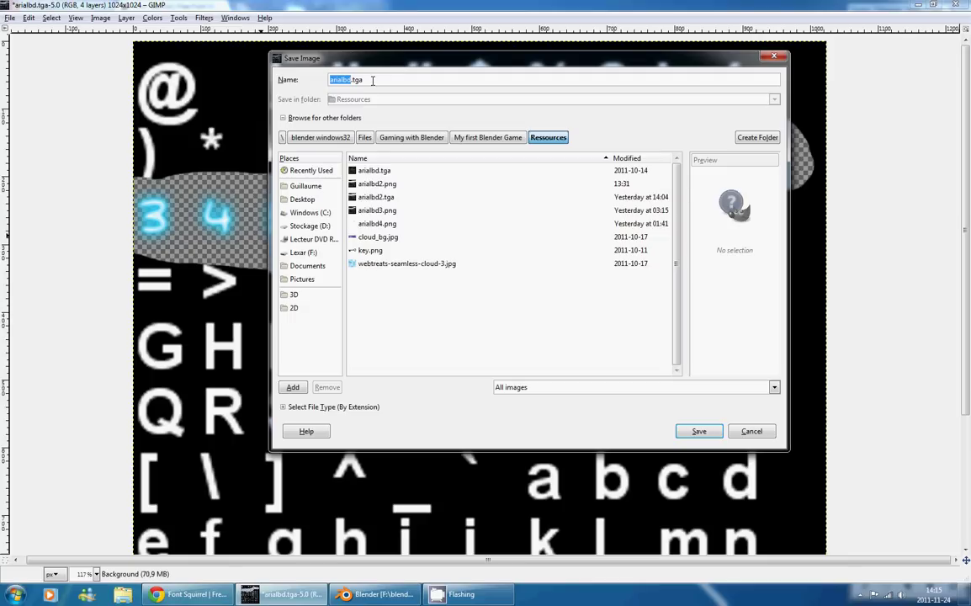
pyautogui.moveTo(373, 80); pyautogui.dragTo(352, 82)
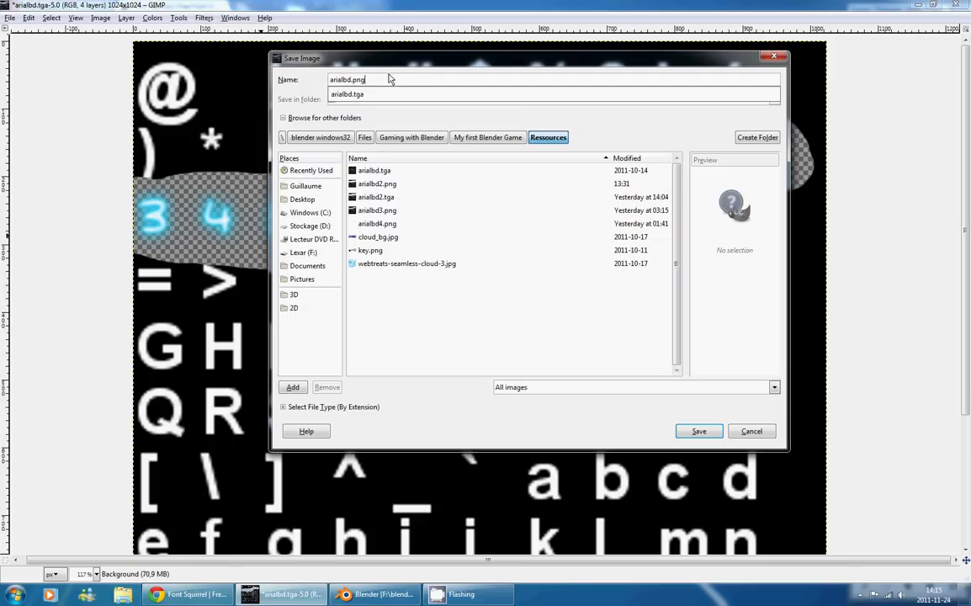
pyautogui.click(351, 79)
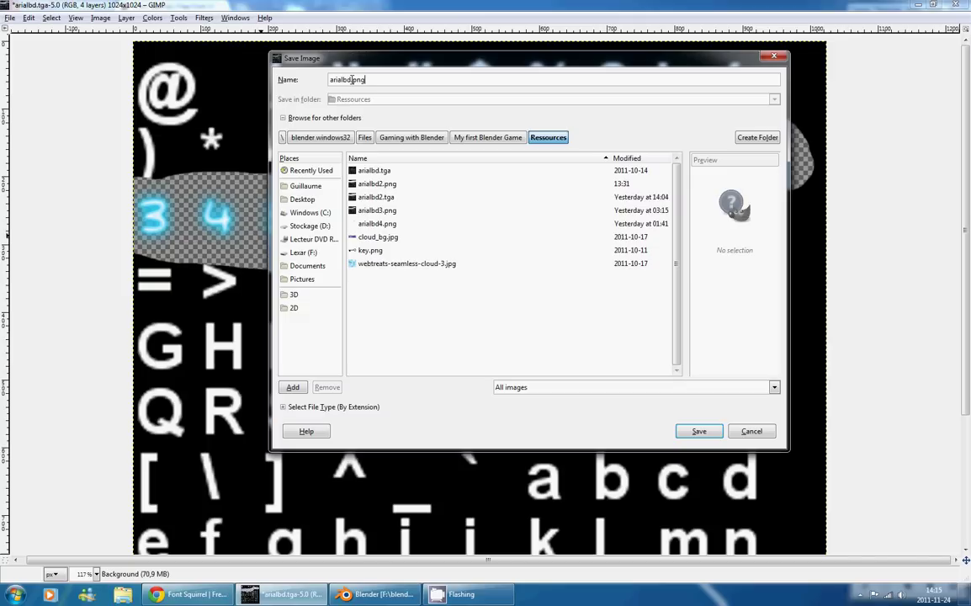
pyautogui.moveTo(352, 79); pyautogui.dragTo(303, 78)
pyautogui.click(357, 81)
pyautogui.write('2')
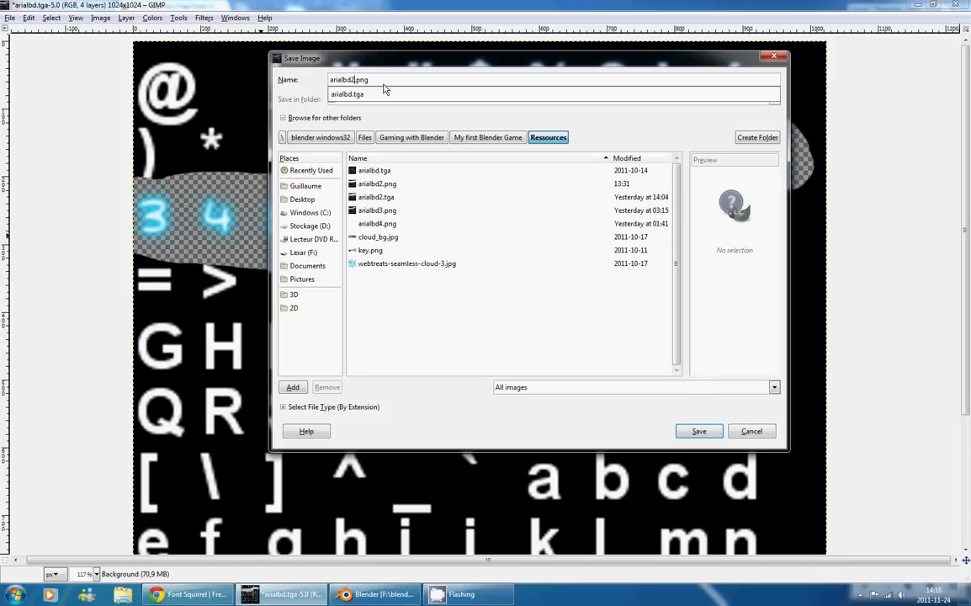
pyautogui.click(632, 64)
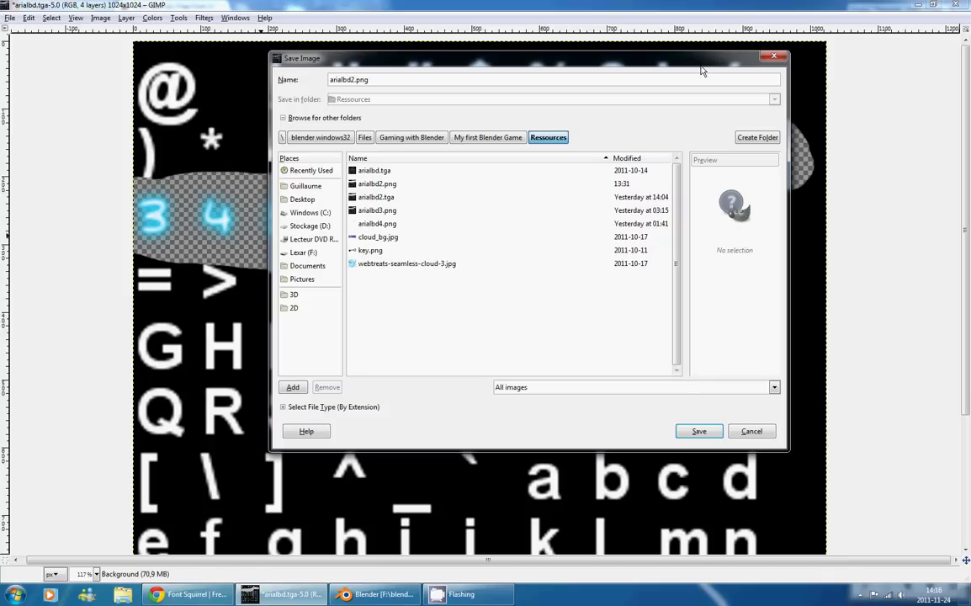
# Save, replace the existing file and export the PNG with visible layers merged
pyautogui.click(699, 434)
pyautogui.click(492, 294)
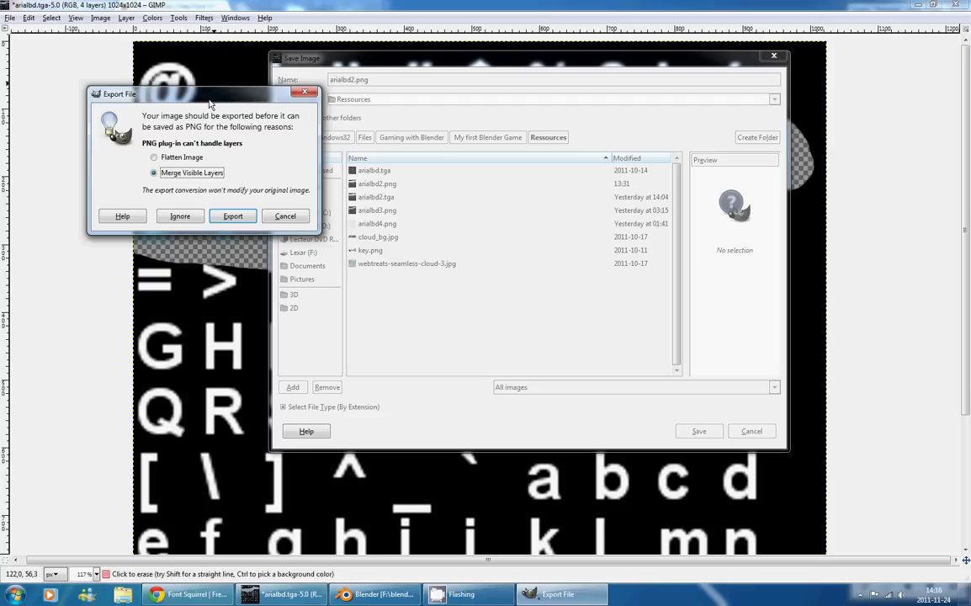
pyautogui.click(235, 217)
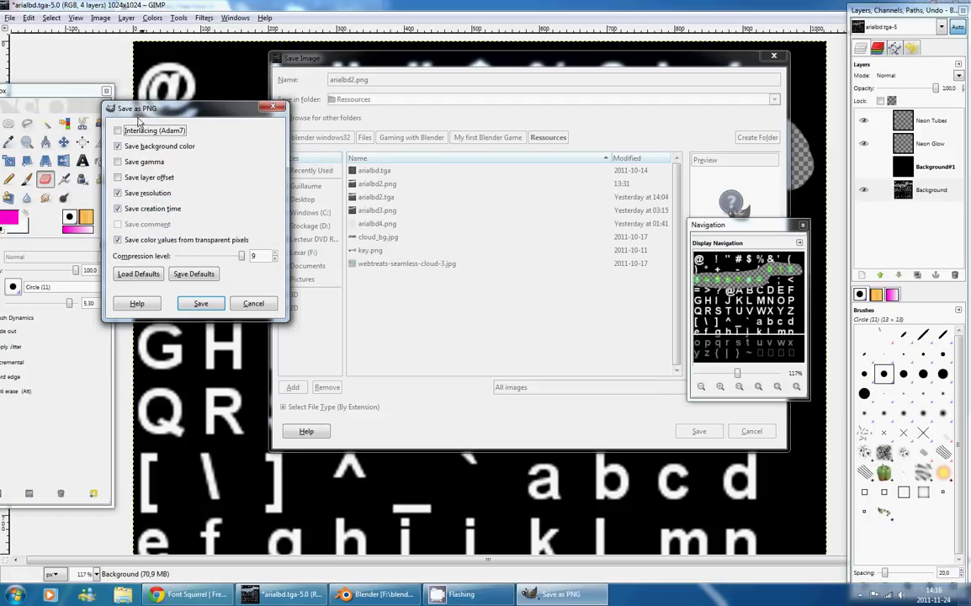
pyautogui.click(202, 305)
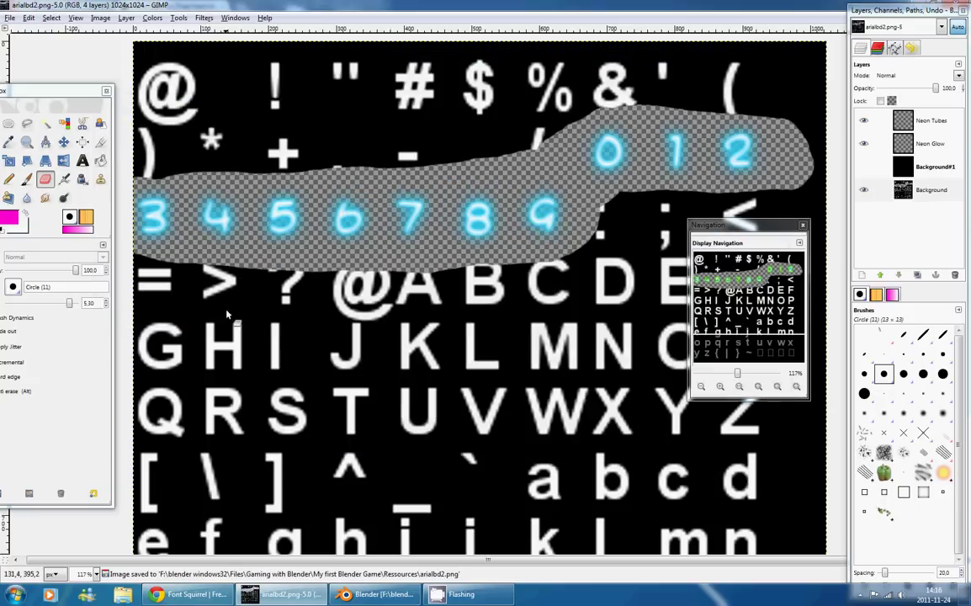
# In Blender's HUD scene, select the Time counter text object and view it from the front
pyautogui.click(394, 595)
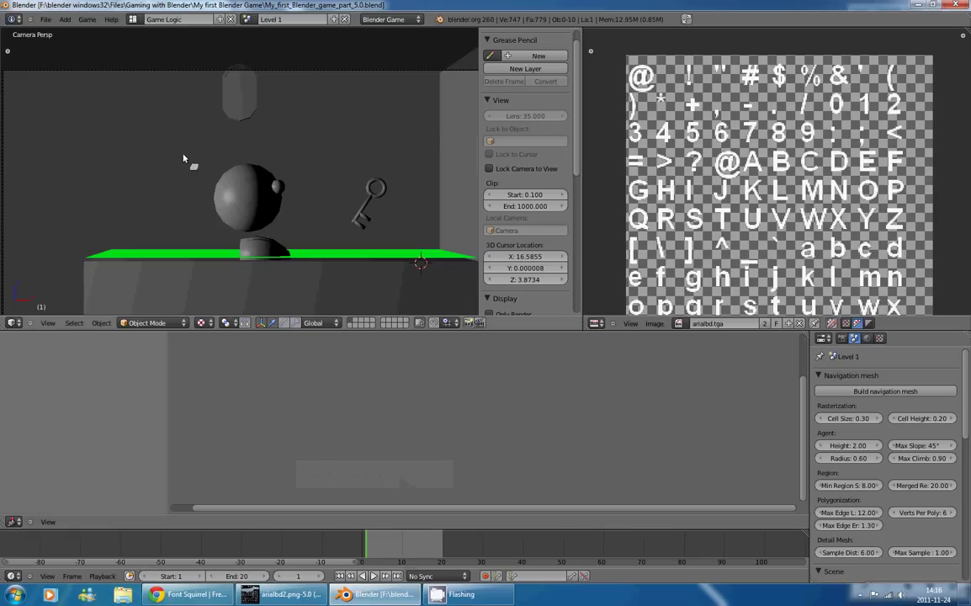
pyautogui.moveTo(284, 150); pyautogui.dragTo(257, 71)
pyautogui.click(247, 18)
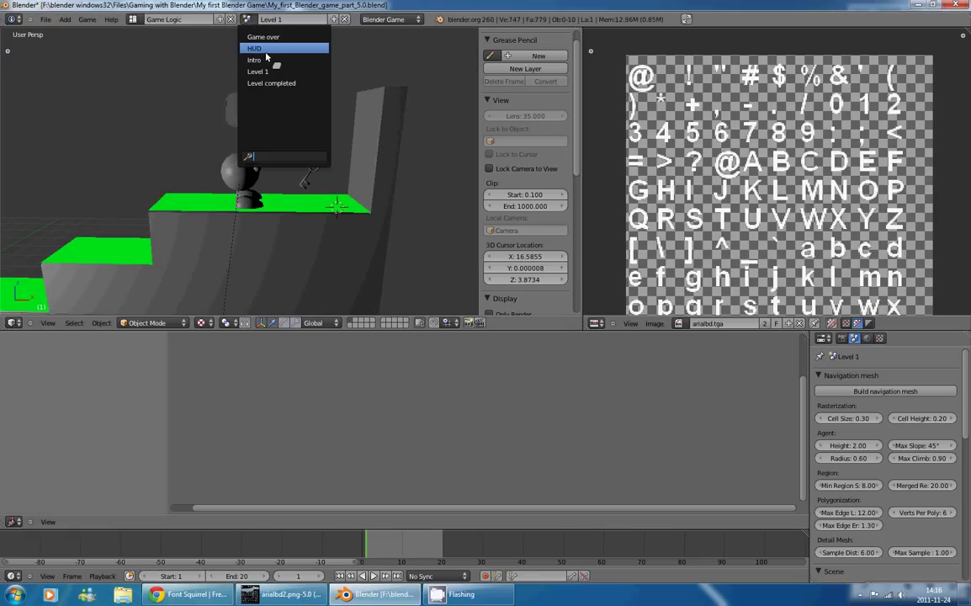
pyautogui.click(240, 47)
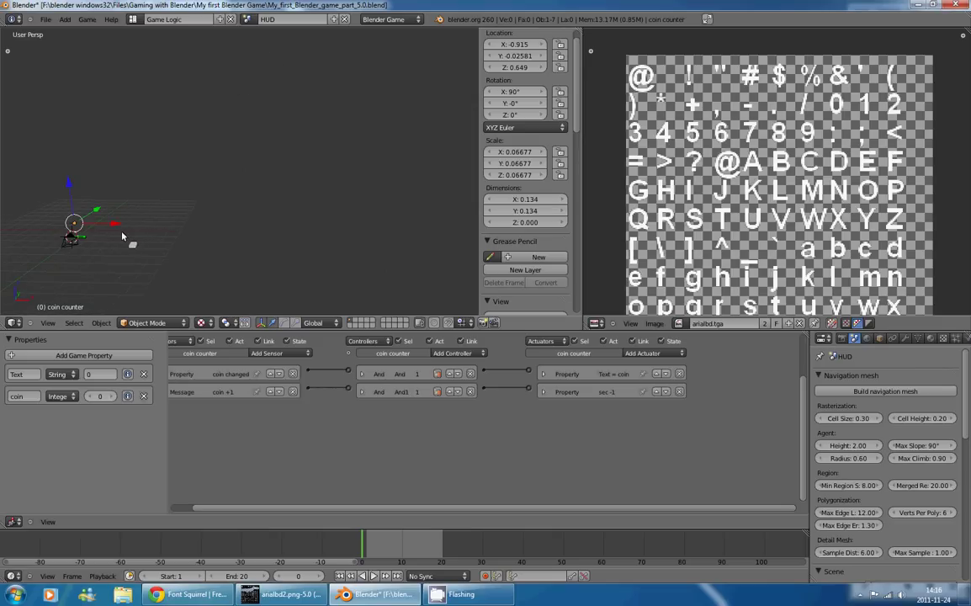
pyautogui.press('KP_Decimal')
pyautogui.scroll(-5, 126, 181)
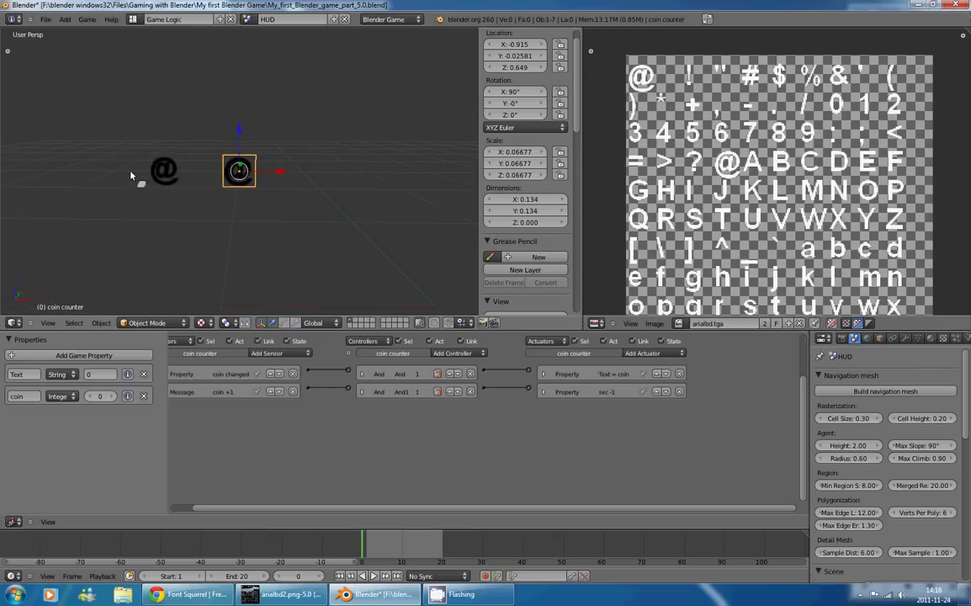
pyautogui.rightClick(160, 171)
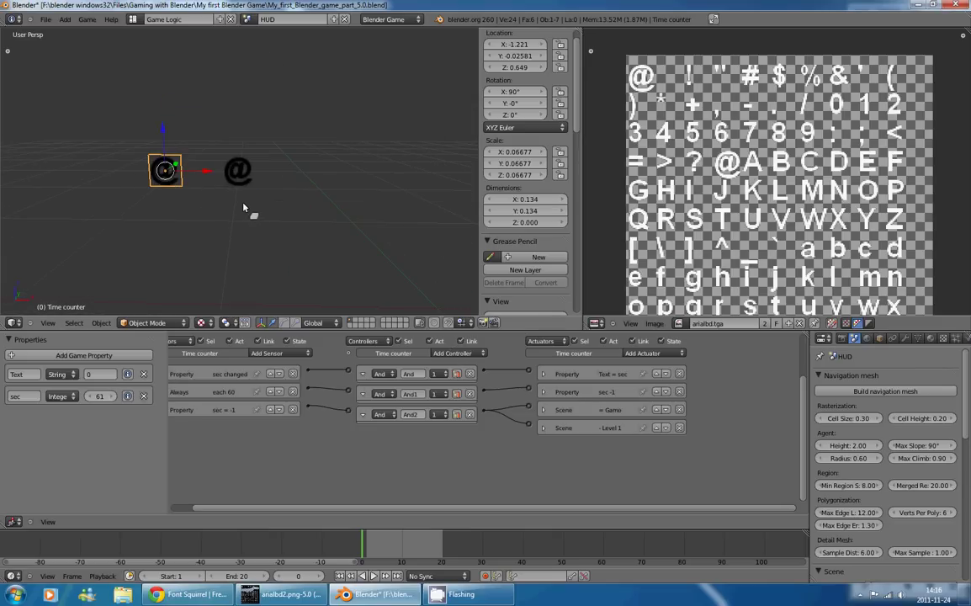
pyautogui.press('KP_1')
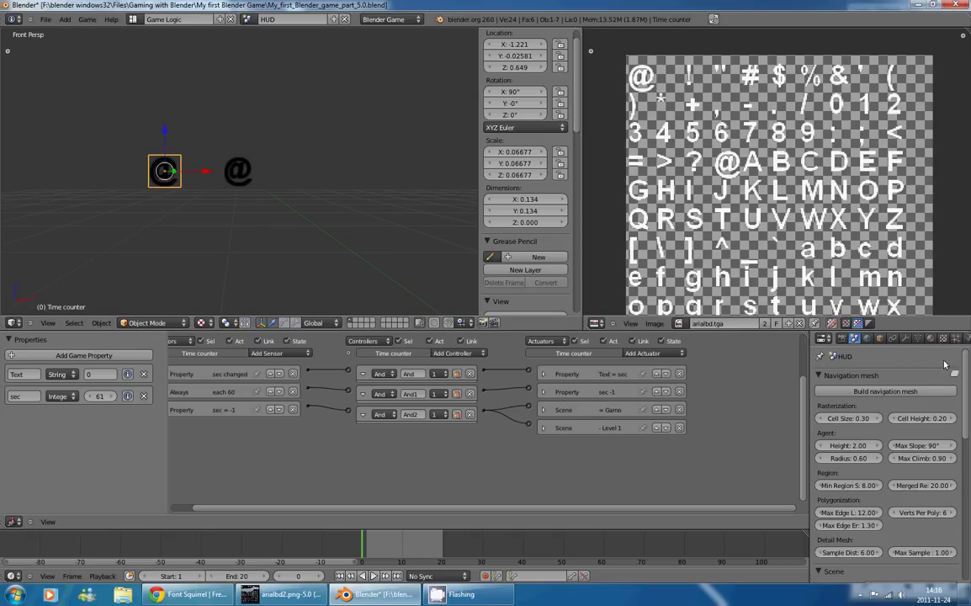
# Replace the text texture image arialbd.tga with arialbd2.png
pyautogui.click(943, 340)
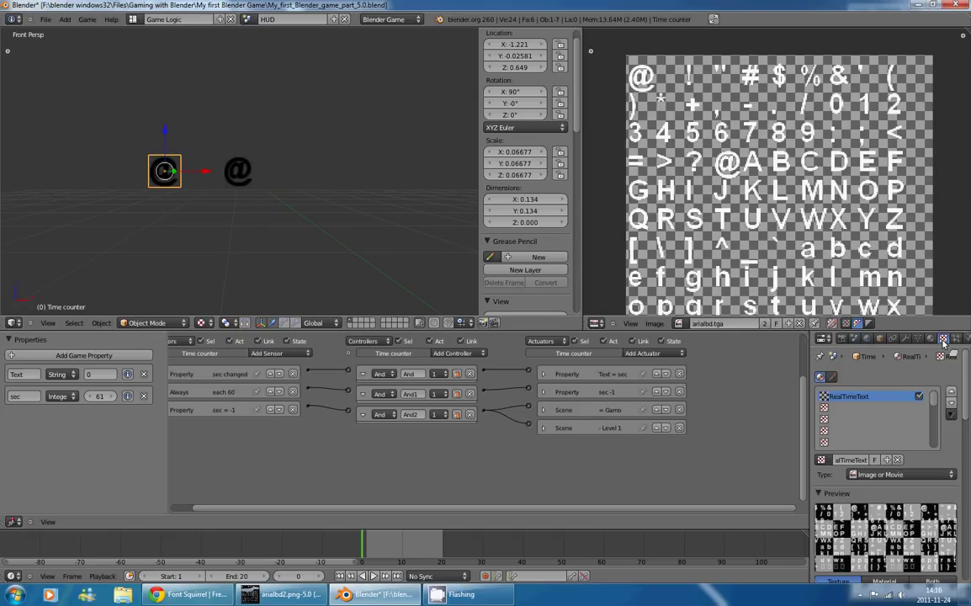
pyautogui.scroll(-5, 938, 423)
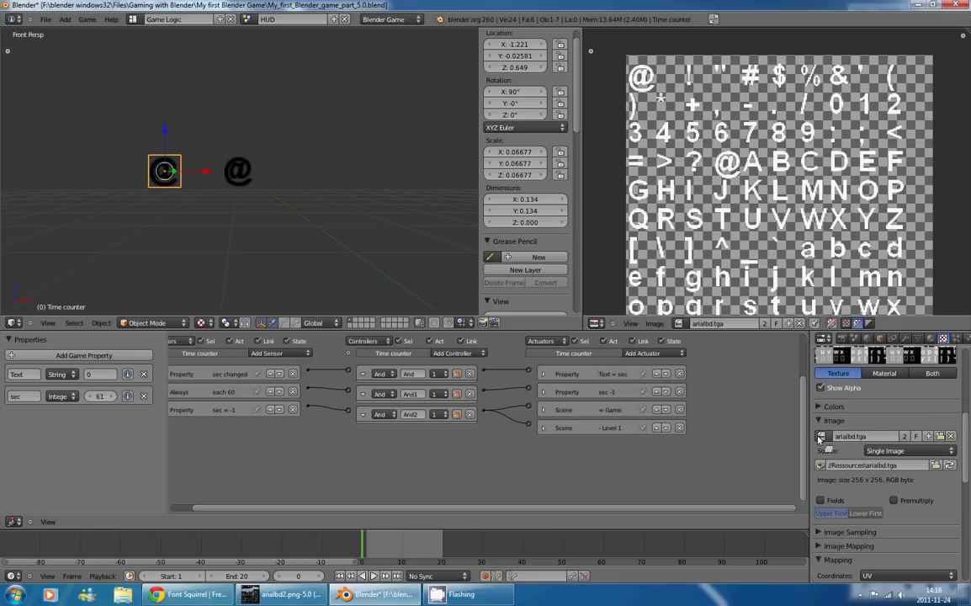
pyautogui.click(940, 435)
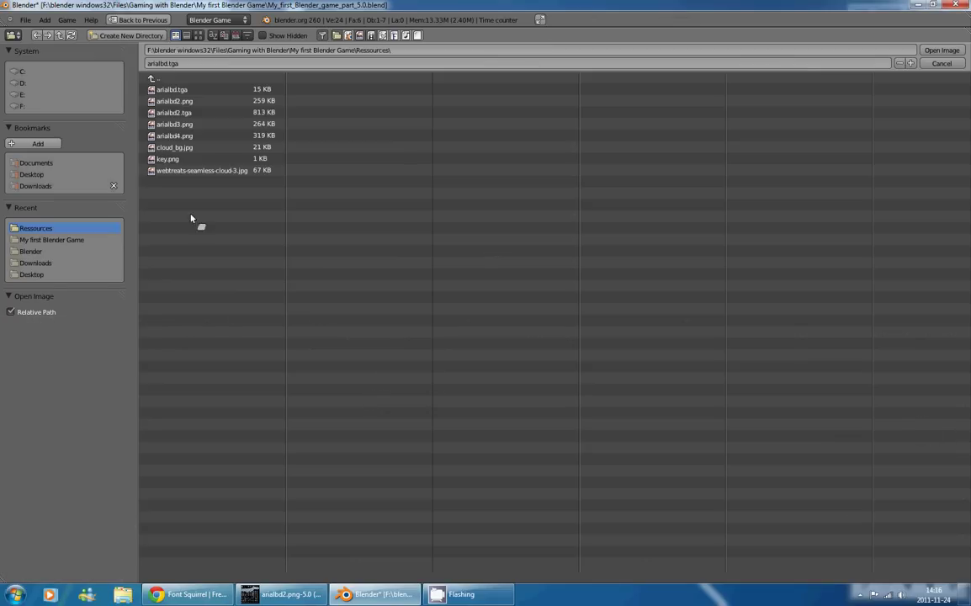
pyautogui.click(218, 102)
pyautogui.doubleClick(201, 103)
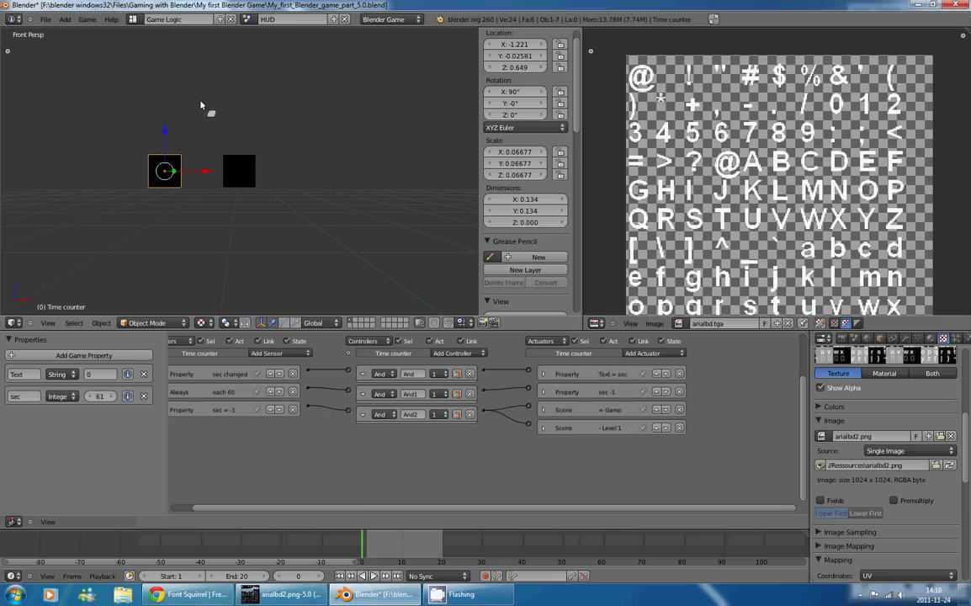
# Enable Shadeless on the text material
pyautogui.click(930, 338)
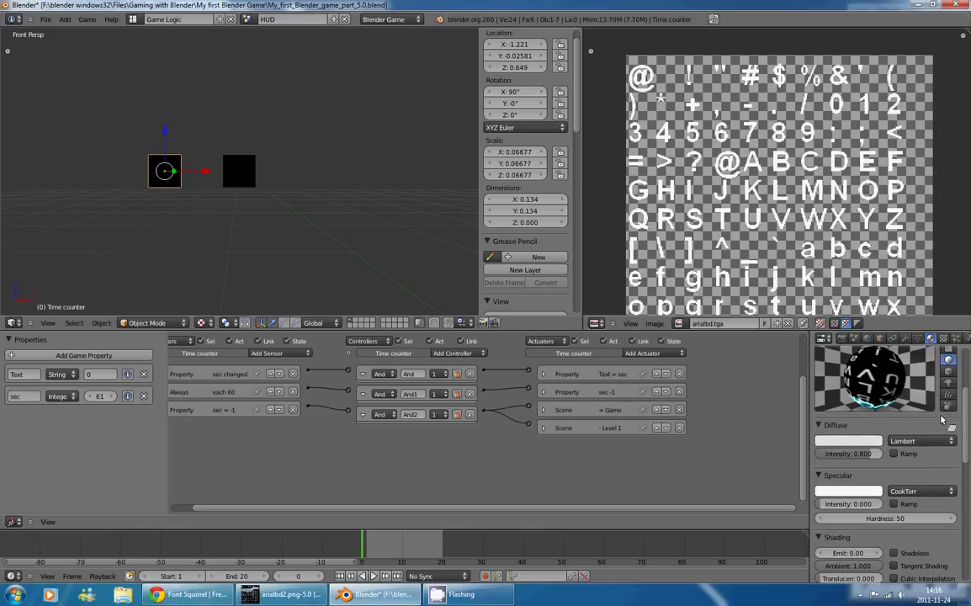
pyautogui.scroll(-3, 940, 420)
pyautogui.click(893, 460)
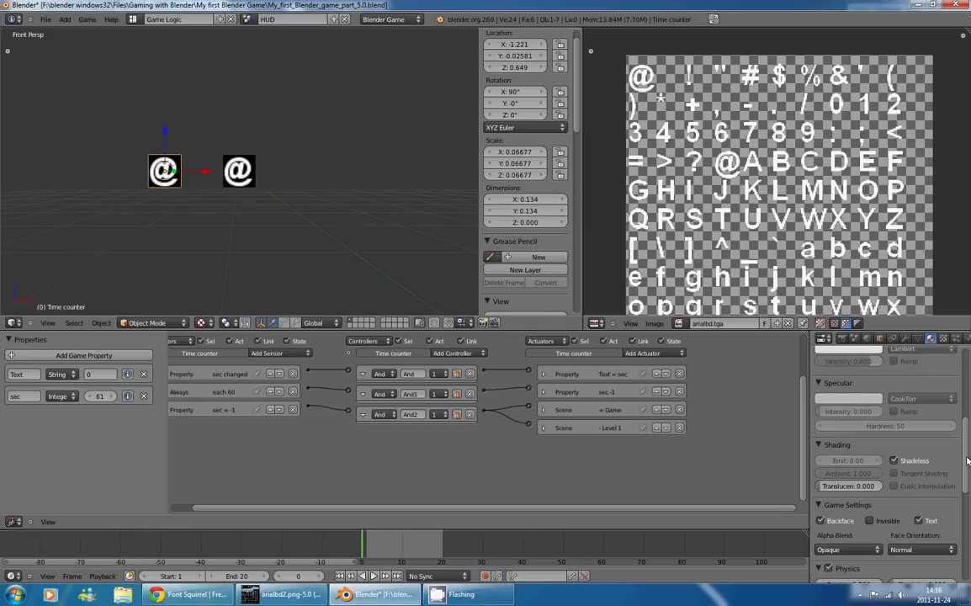
pyautogui.scroll(5, 958, 455)
pyautogui.click(942, 337)
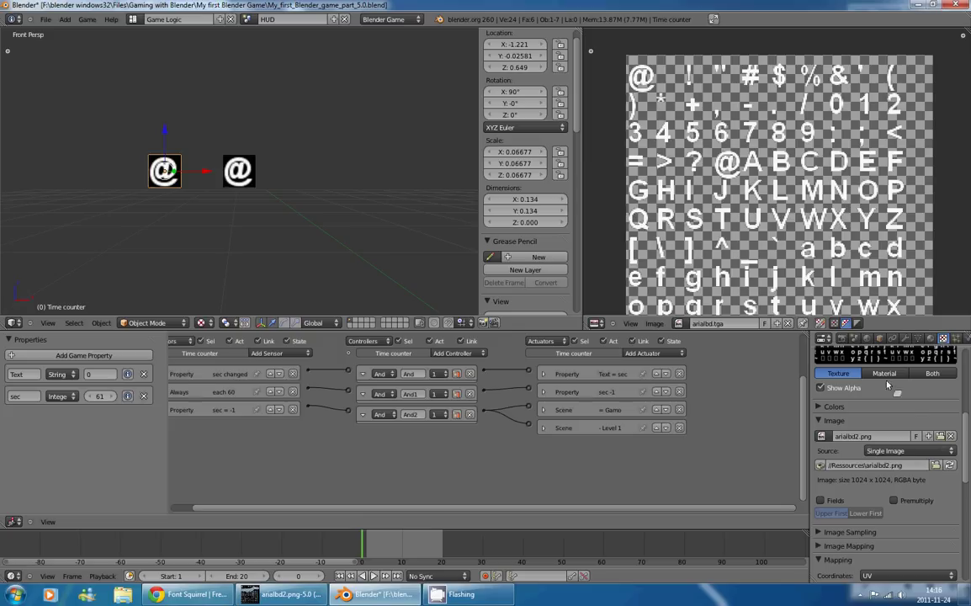
pyautogui.scroll(5, 888, 385)
# Run the game in a maximized 3D view to check the cyan HUD digits, then return to GIMP
pyautogui.press('p')
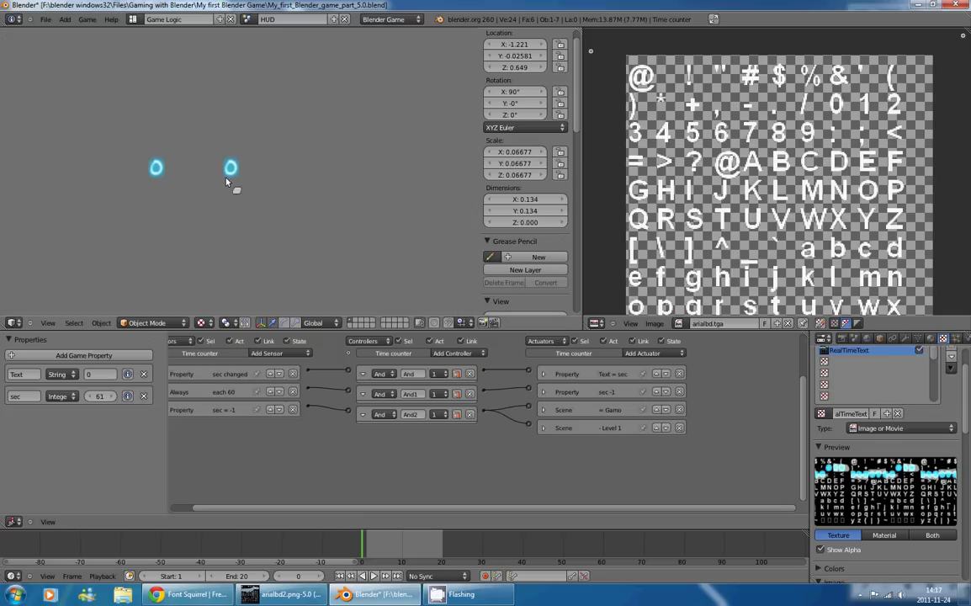
pyautogui.press('Escape')
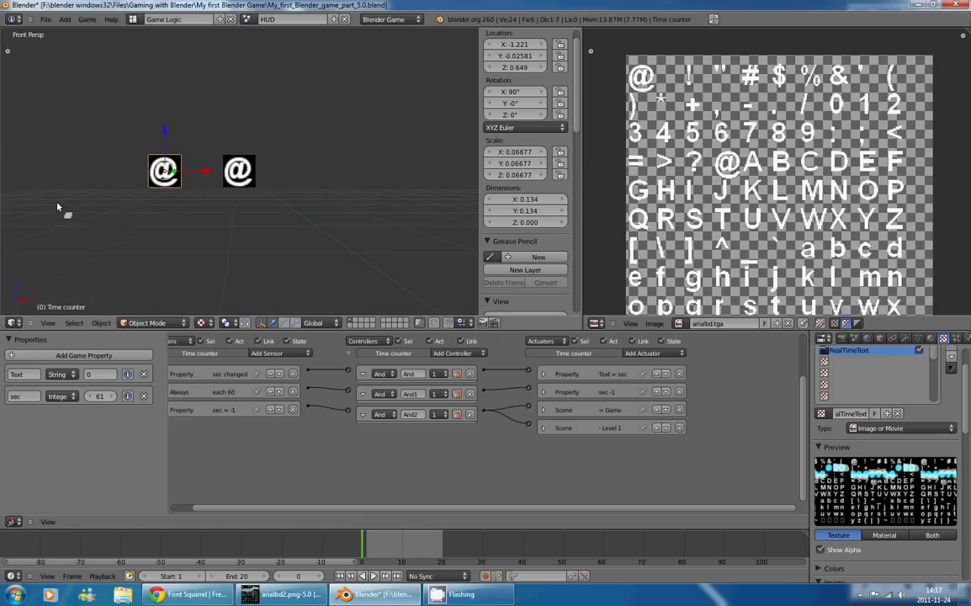
pyautogui.scroll(6, 81, 176)
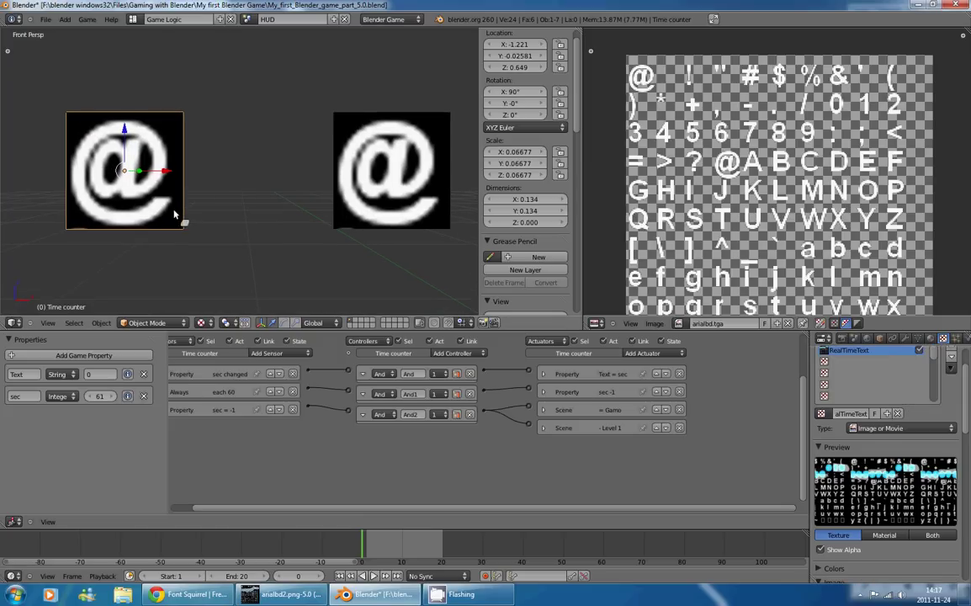
pyautogui.hotkey('ctrl', 'Up')
pyautogui.scroll(1, 347, 261)
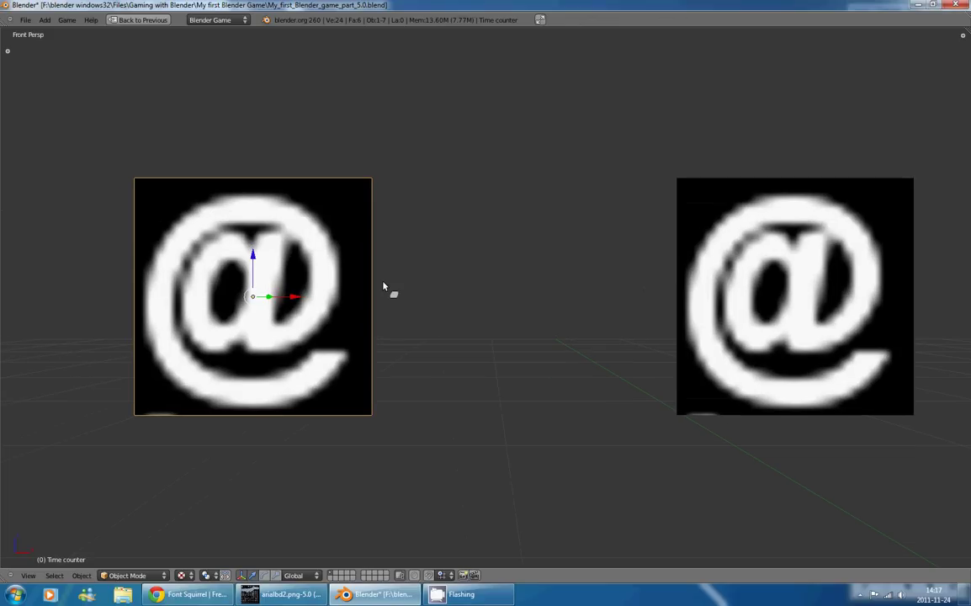
pyautogui.press('p')
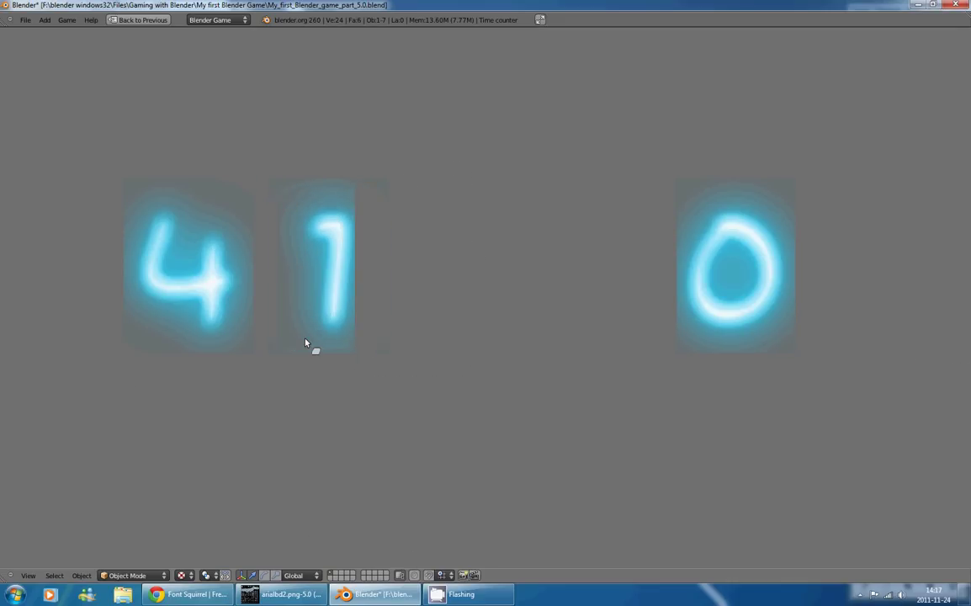
pyautogui.press('Escape')
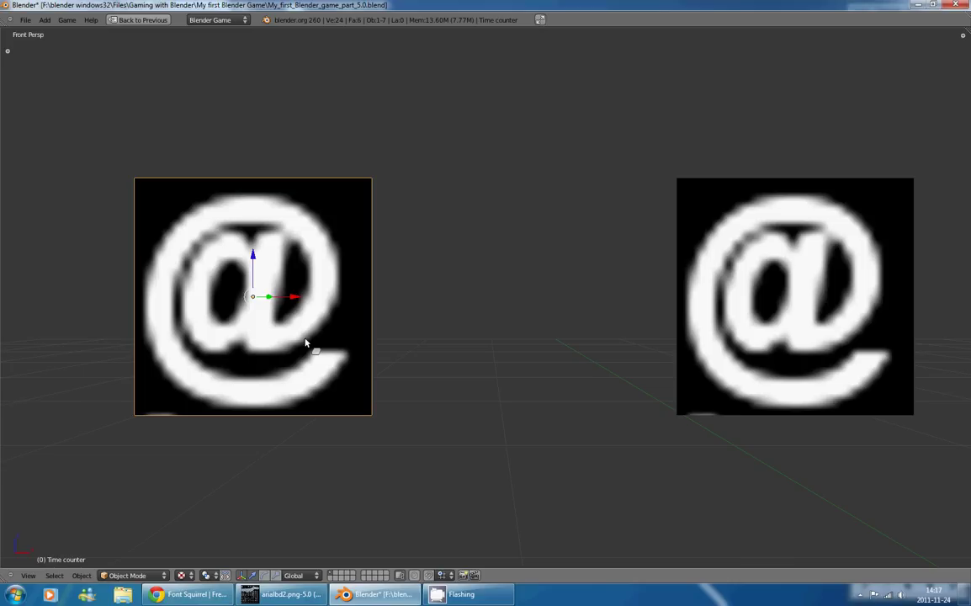
pyautogui.click(294, 601)
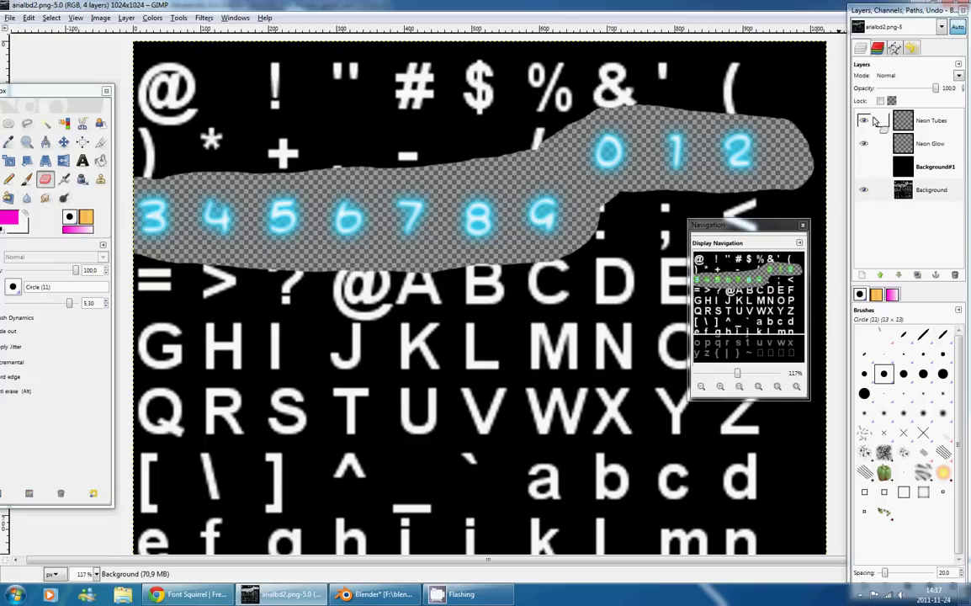
# Hide the Neon Glow layer, overwrite arialbd2.png with visible layers merged, and return to Blender
pyautogui.click(863, 145)
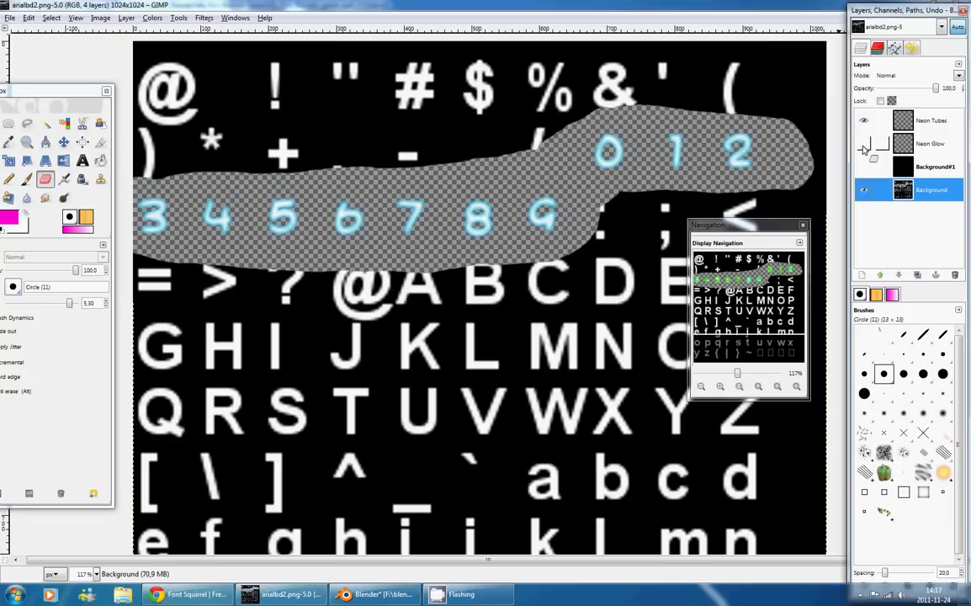
pyautogui.click(9, 18)
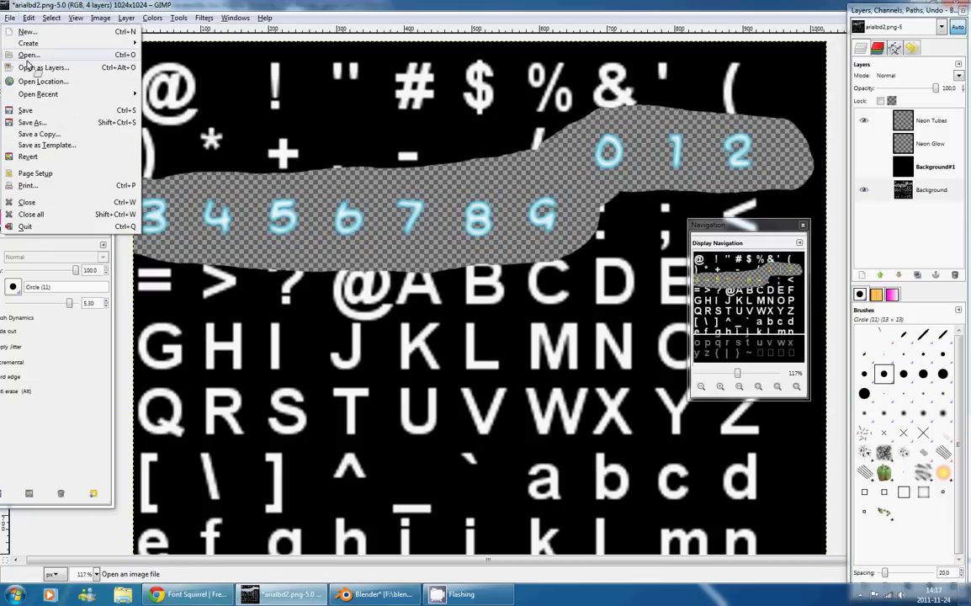
pyautogui.click(51, 122)
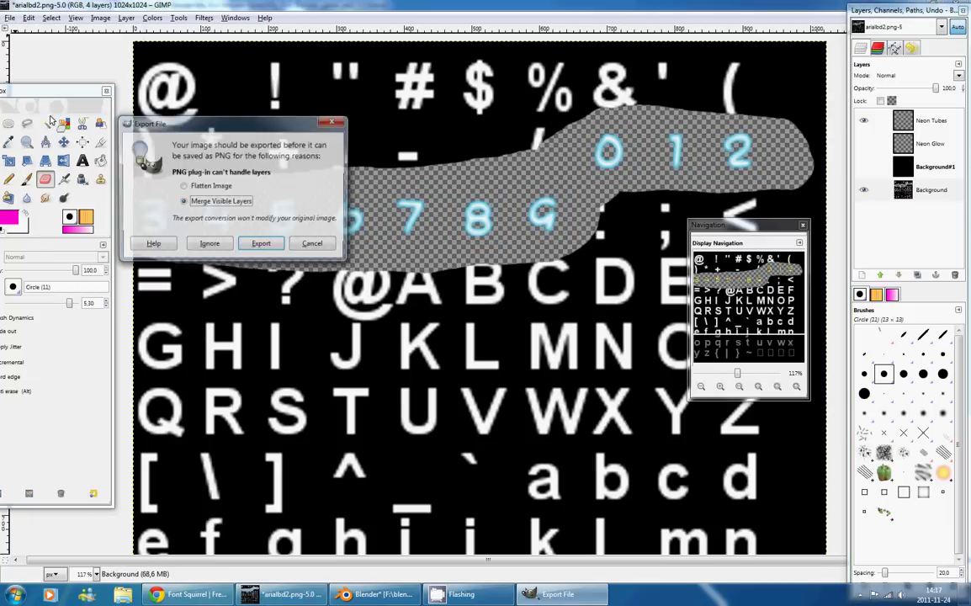
pyautogui.click(261, 243)
pyautogui.click(376, 593)
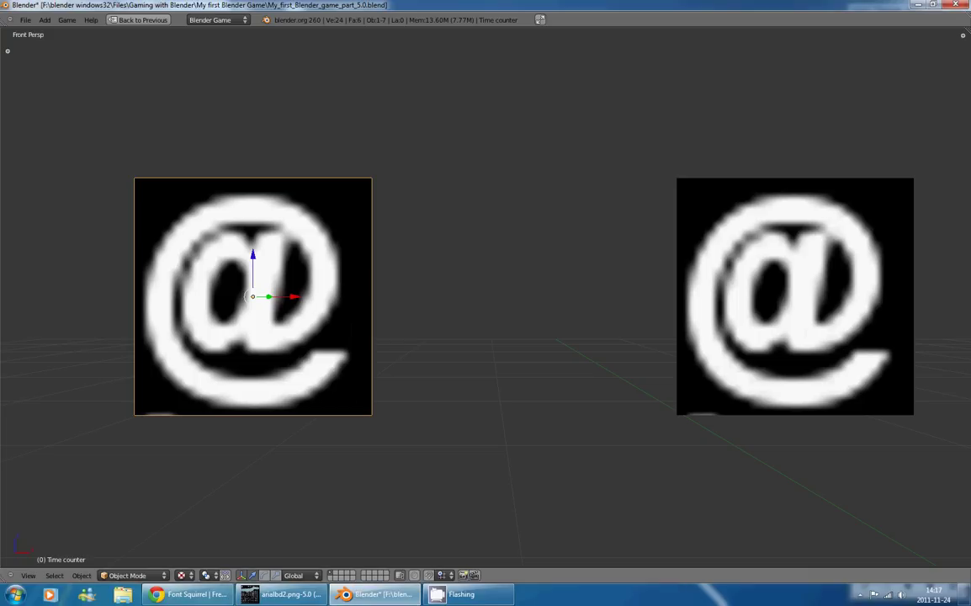
# Restore the editing layout and run the game to view the glow-free neon-blue counters
pyautogui.hotkey('ctrl', 'Up')
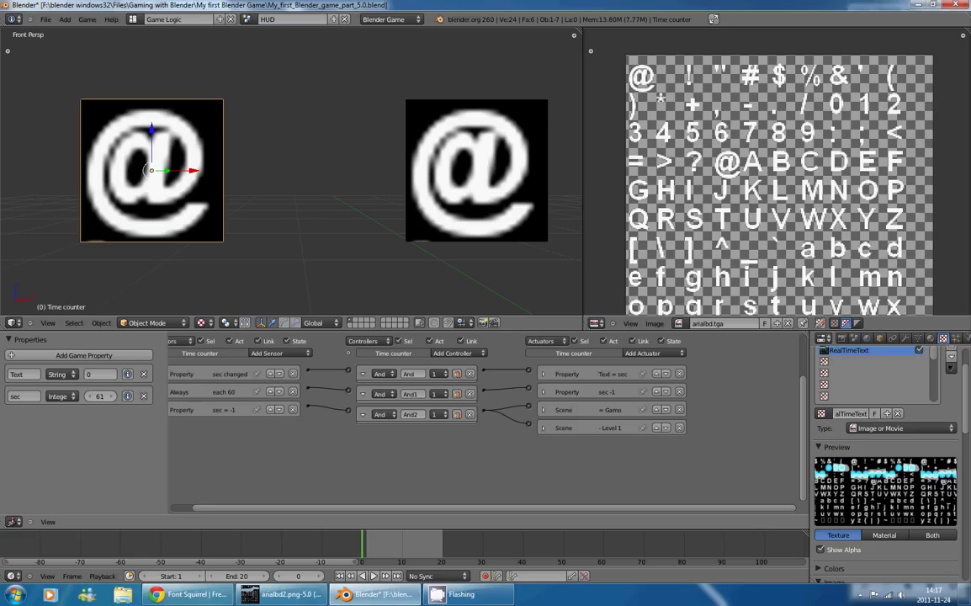
pyautogui.scroll(-5, 883, 454)
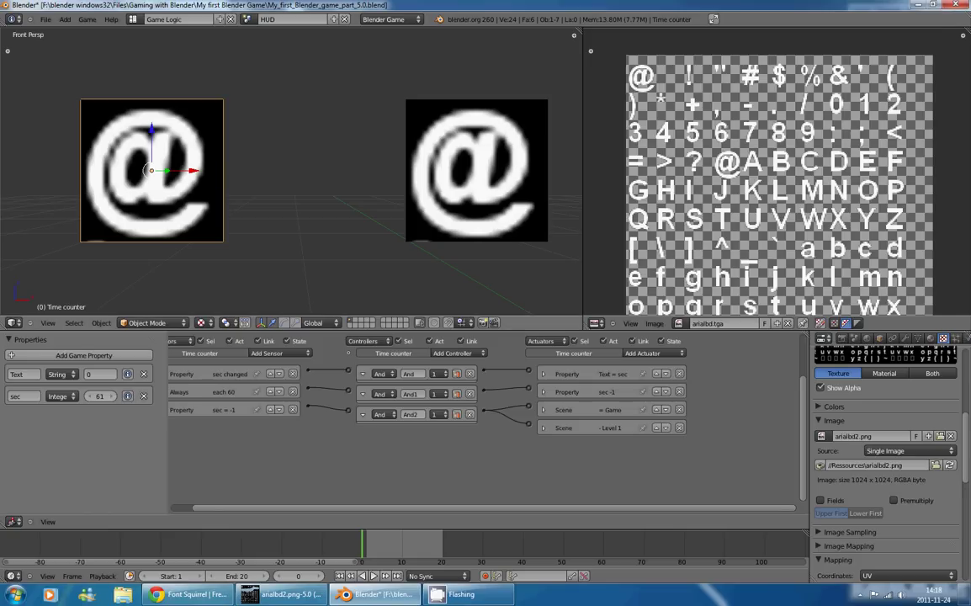
pyautogui.press('p')
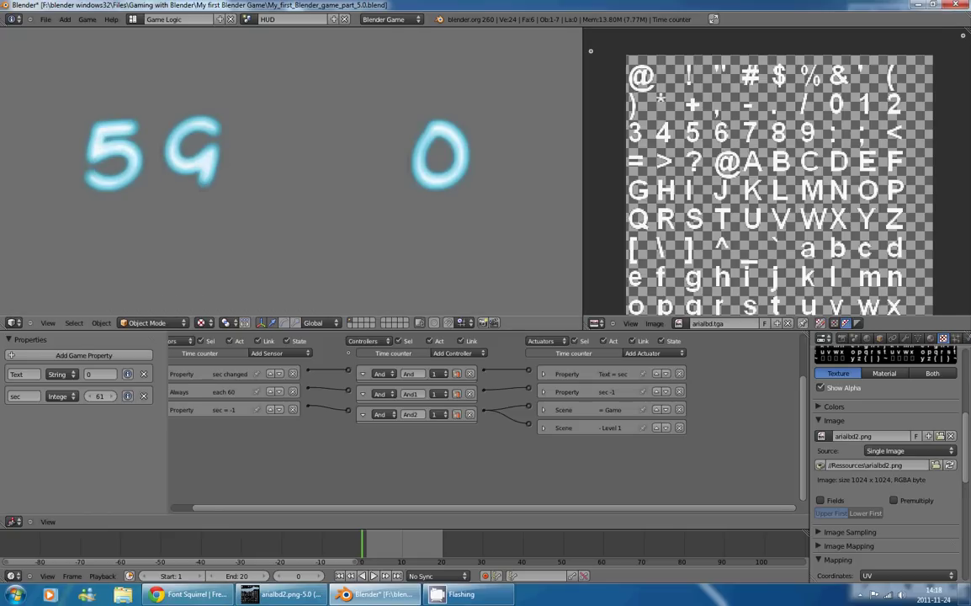